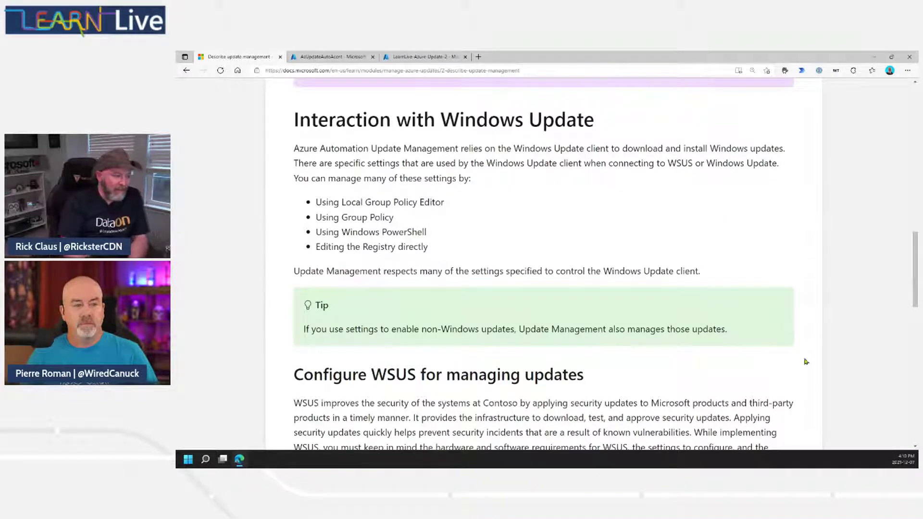
Advance to unit 3 of 8, 'Enable update management', in the Manage Azure updates module.
scroll(807, 361, "down", 5)
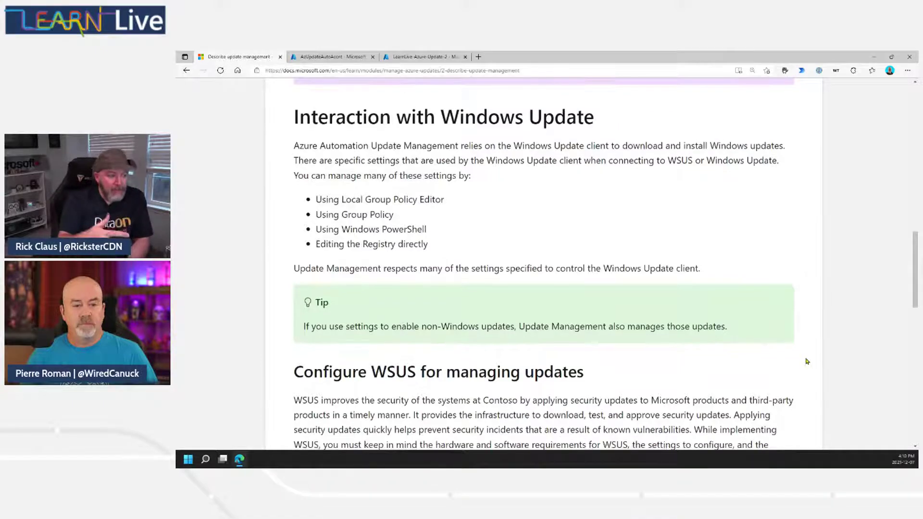
scroll(807, 360, "down", 5)
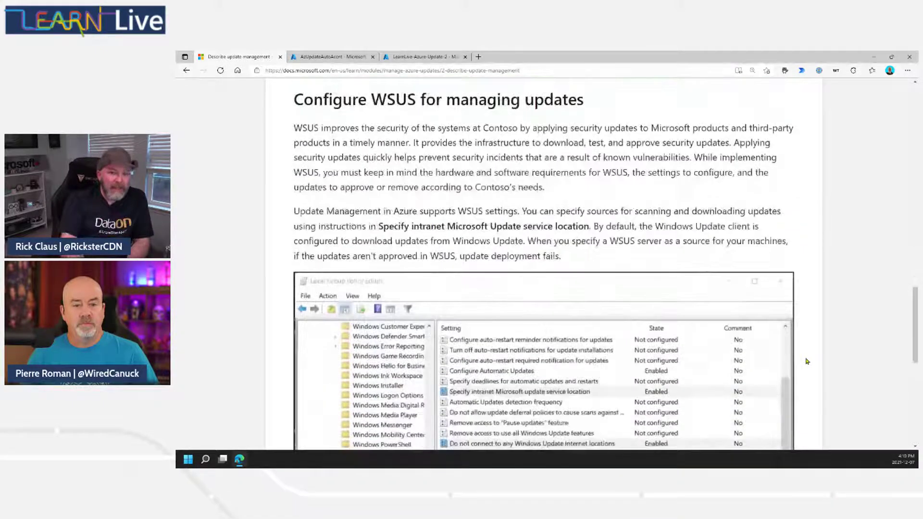
scroll(807, 361, "up", 1)
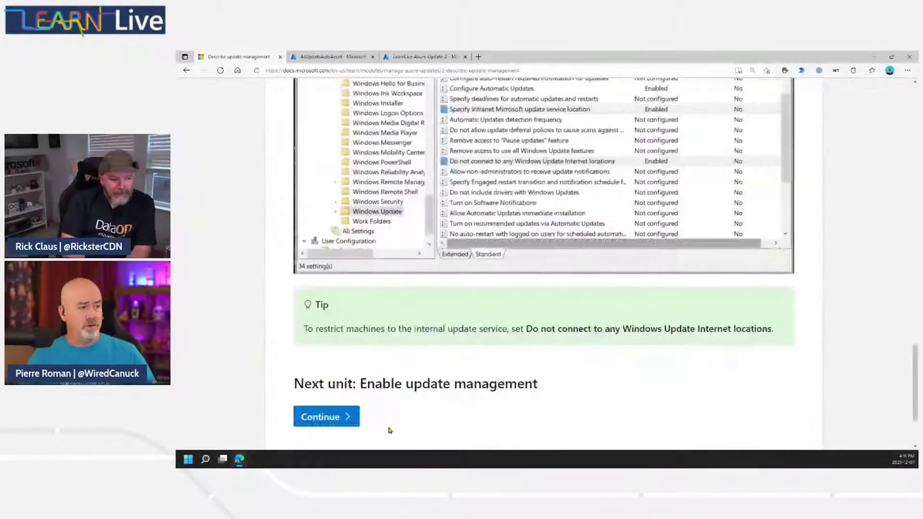
left_click(324, 416)
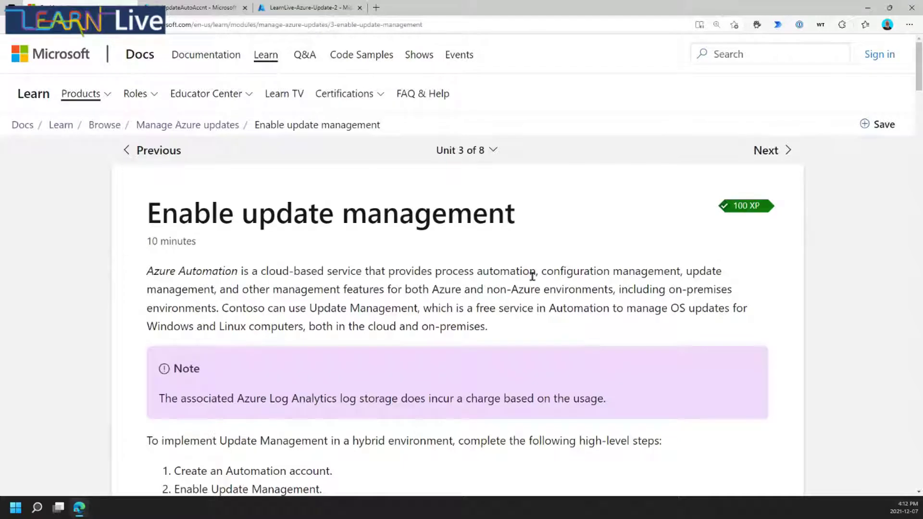
Switch to AzUpdateAutoAccnt's Update management page, showing 4 of 9 machines non-compliant.
scroll(547, 275, "down", 3)
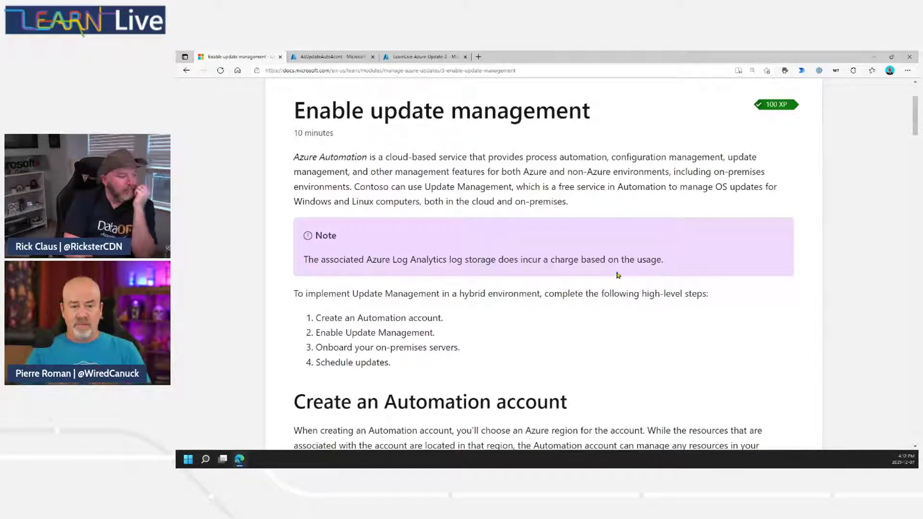
left_click(356, 57)
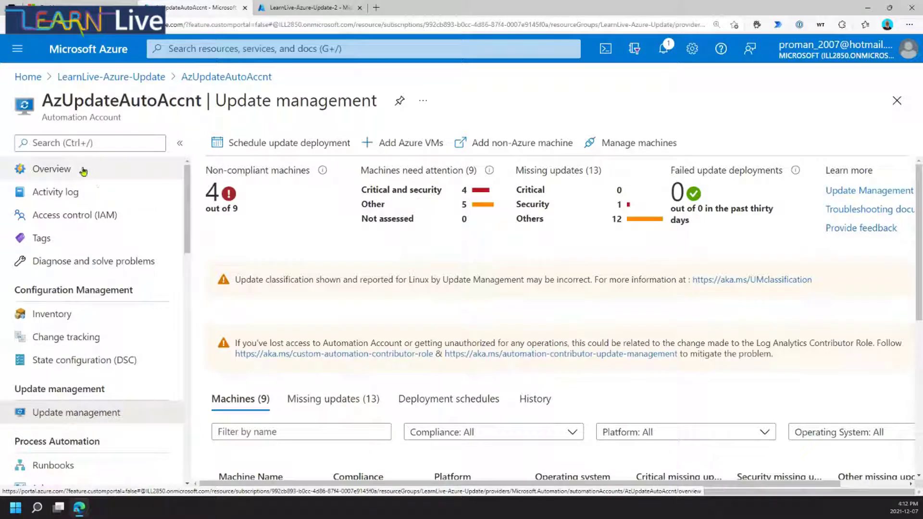
Switch to the LearnLive-Azure-Update-2 resource group and look over its resources.
scroll(84, 171, "down", 4)
scroll(84, 171, "up", 4)
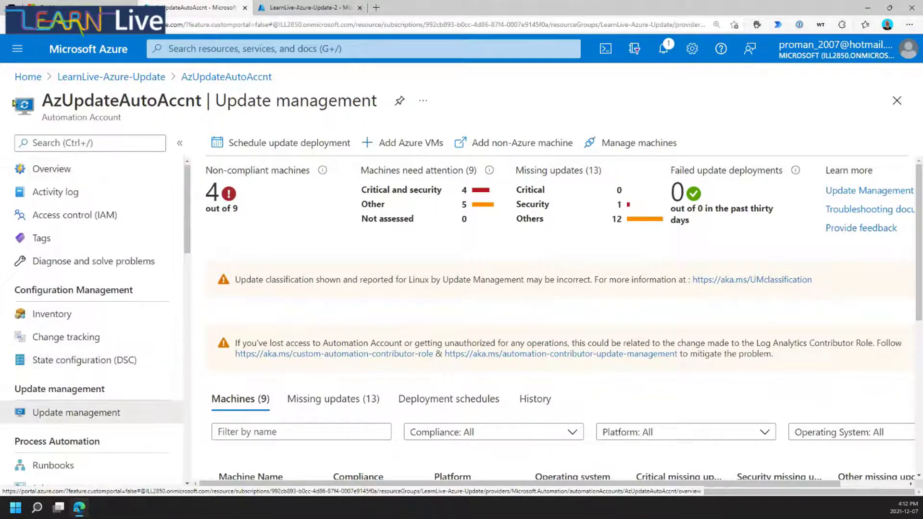
left_click(319, 24)
left_click(319, 9)
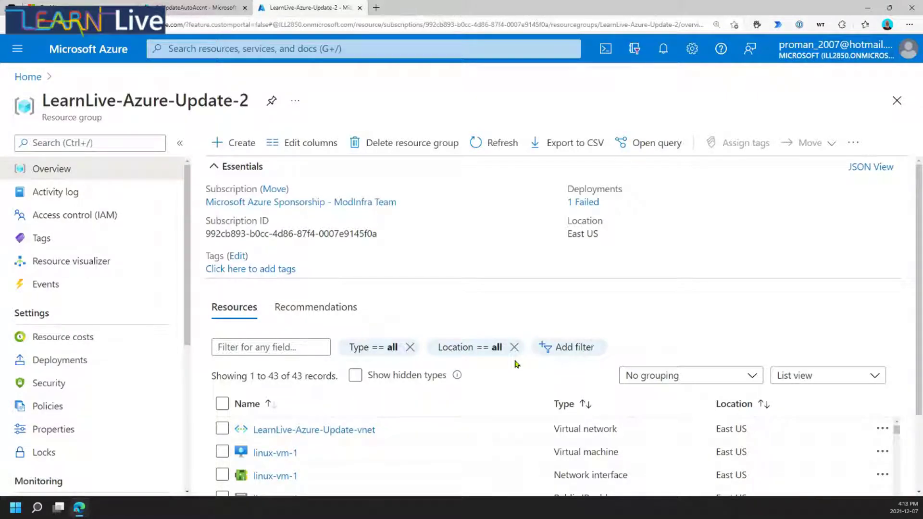
scroll(373, 394, "down", 3)
scroll(499, 362, "down", 4)
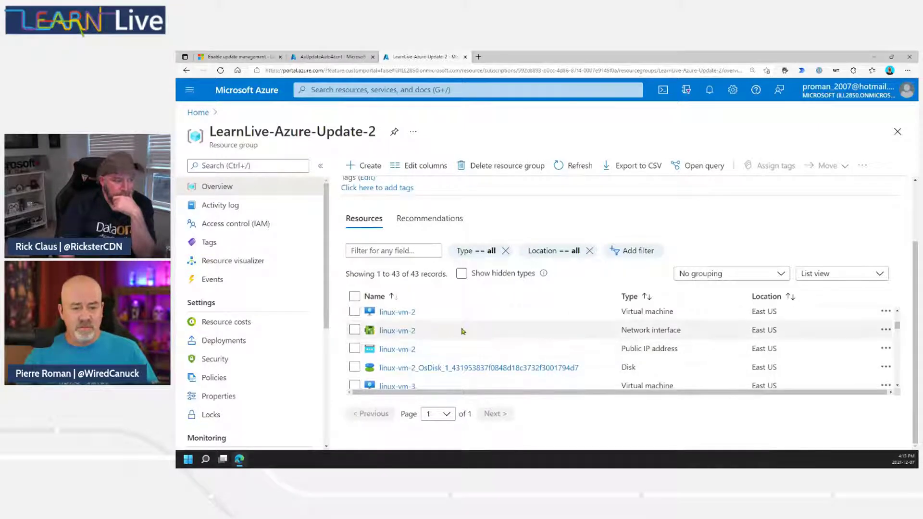
scroll(452, 331, "up", 4)
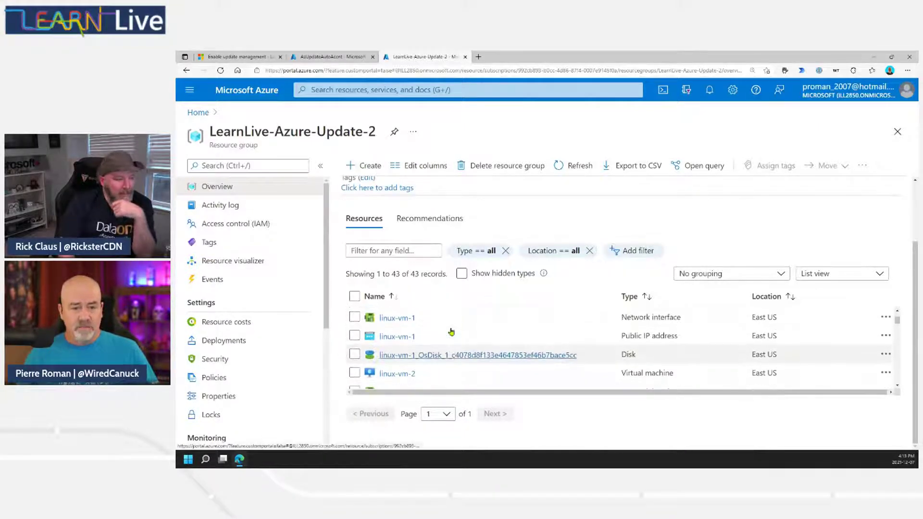
scroll(452, 331, "up", 4)
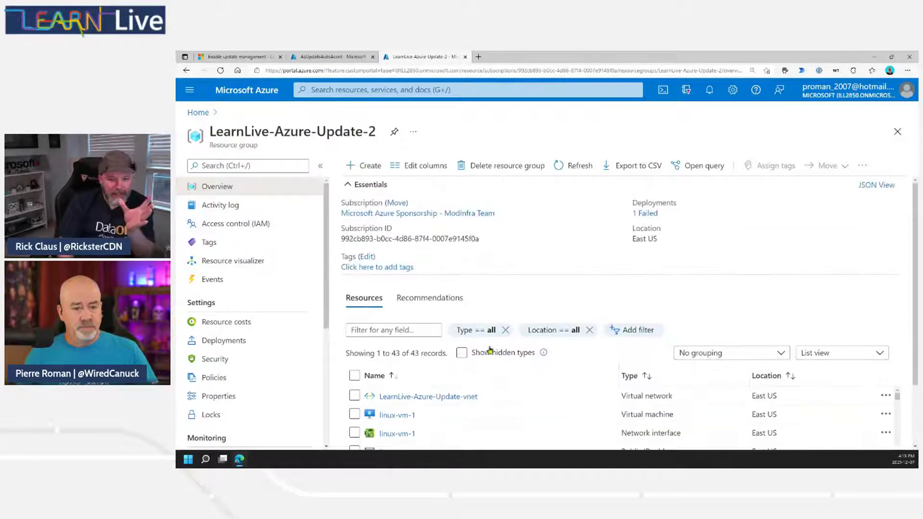
scroll(501, 416, "down", 2)
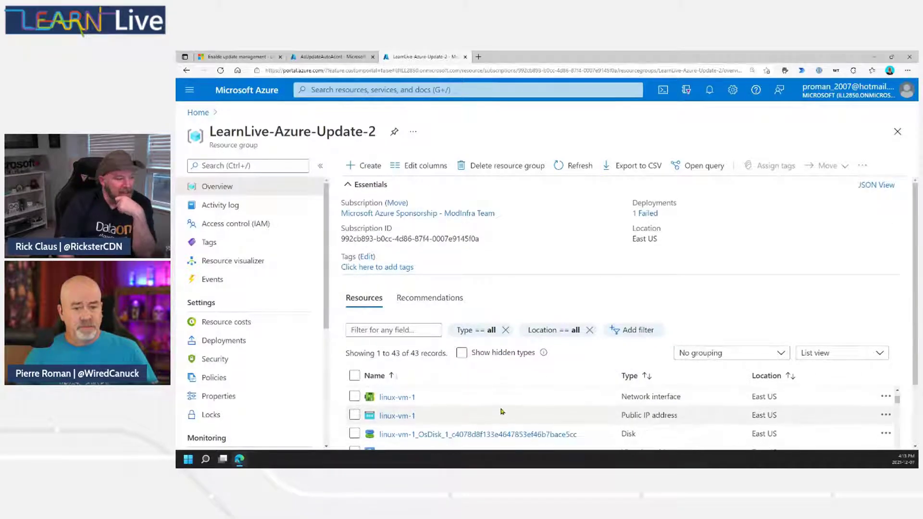
Refresh the resource list and scroll through all 43 resources down to the win2022 Arc server.
left_click(577, 165)
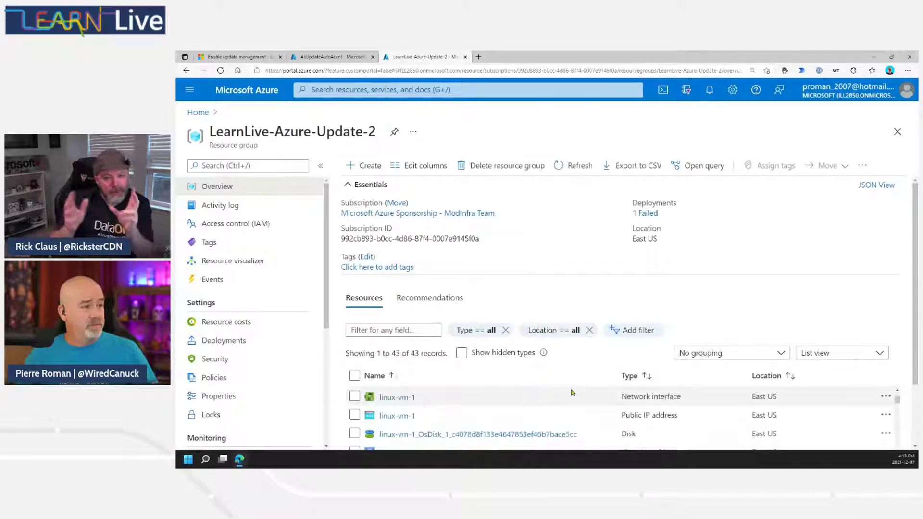
scroll(916, 324, "down", 3)
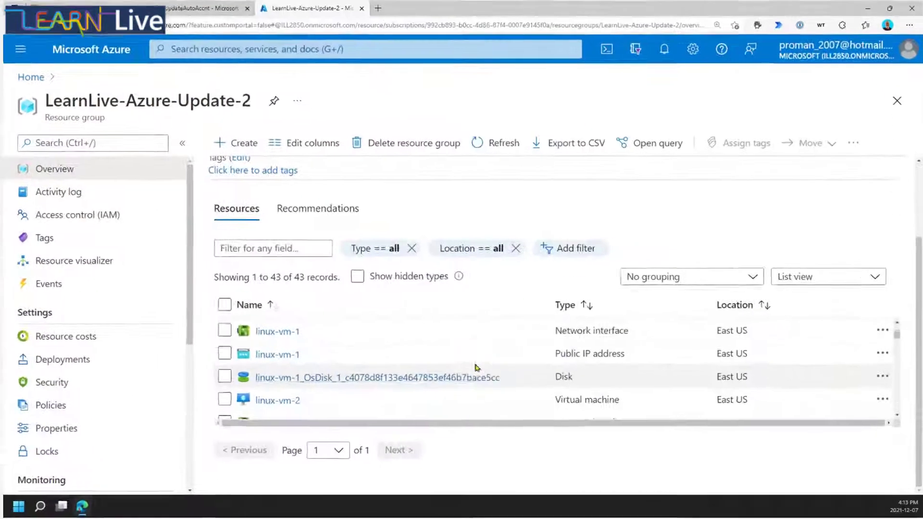
scroll(562, 365, "down", 2)
scroll(483, 364, "down", 5)
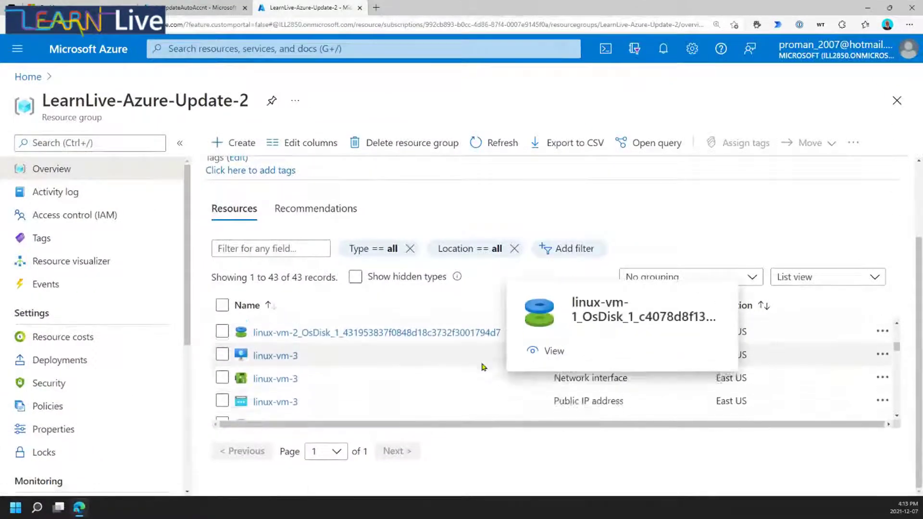
scroll(482, 369, "down", 5)
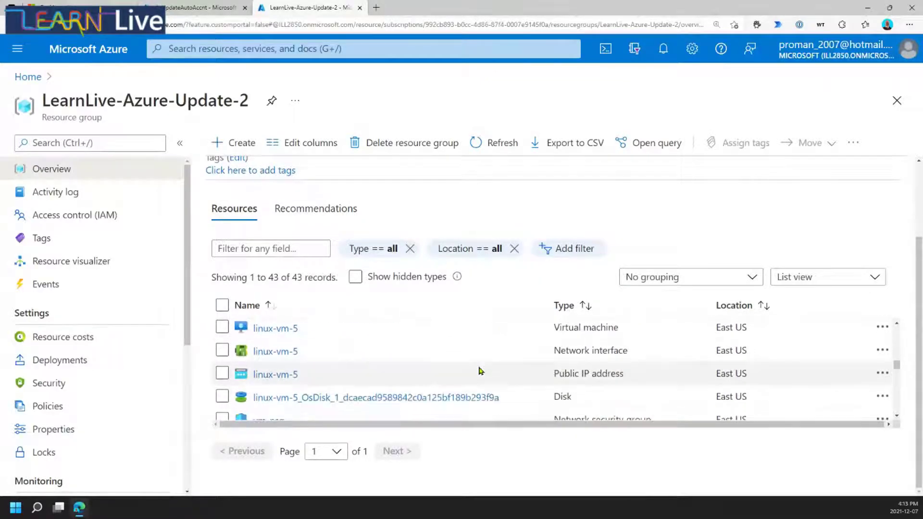
scroll(479, 370, "down", 5)
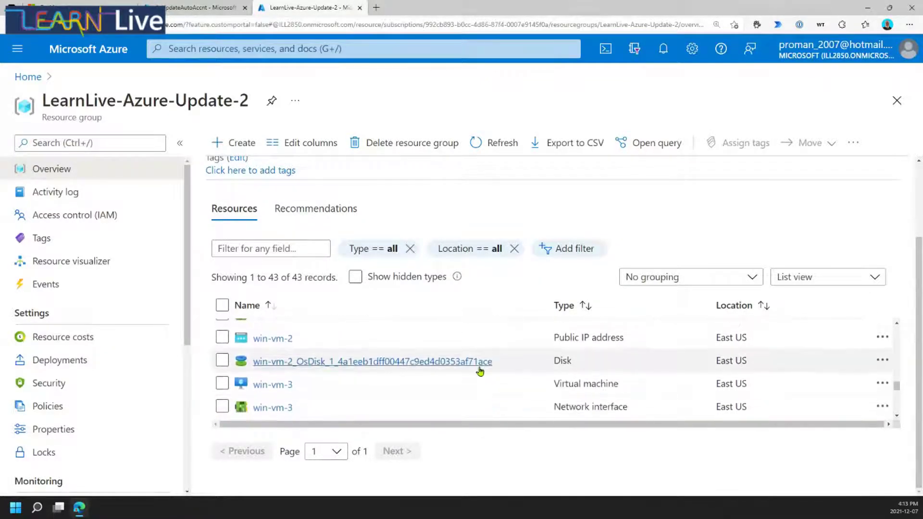
scroll(479, 371, "down", 4)
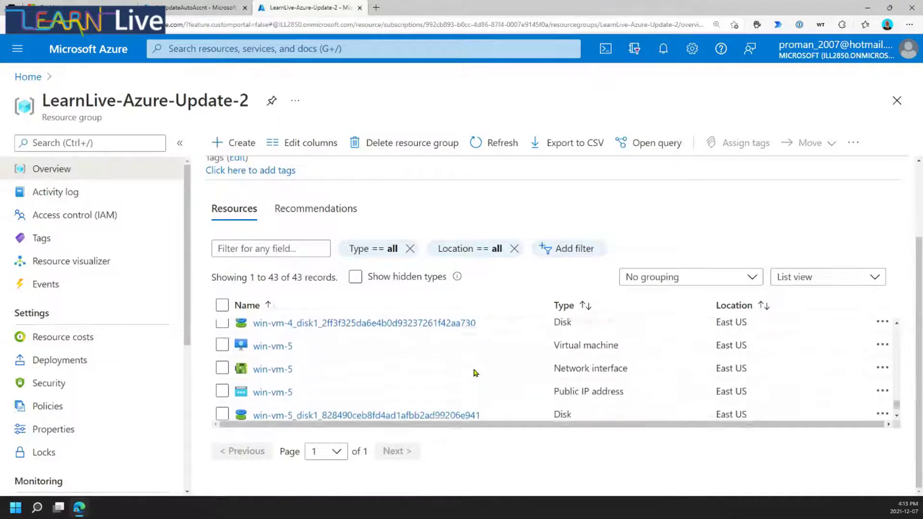
mouse_move(273, 414)
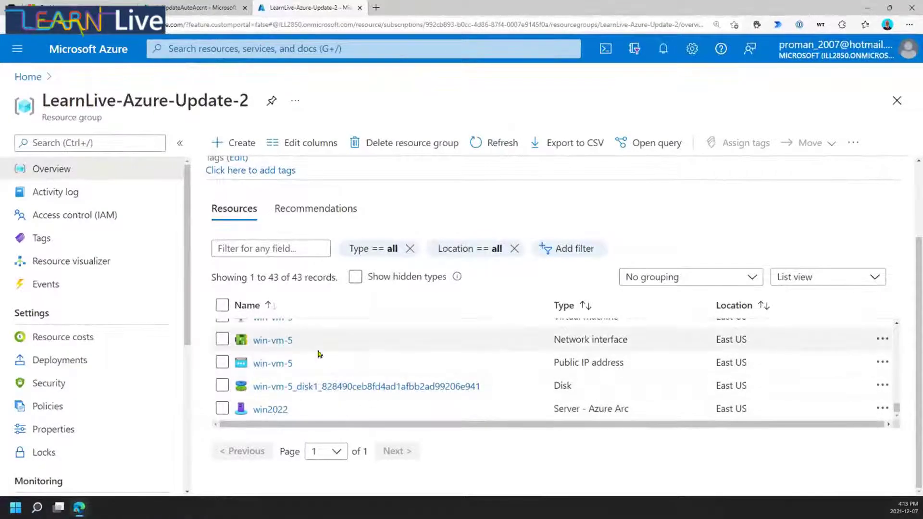
Find Automation in the marketplace and open its create form for LearnLive-Azure-Update-2, East US.
left_click(216, 143)
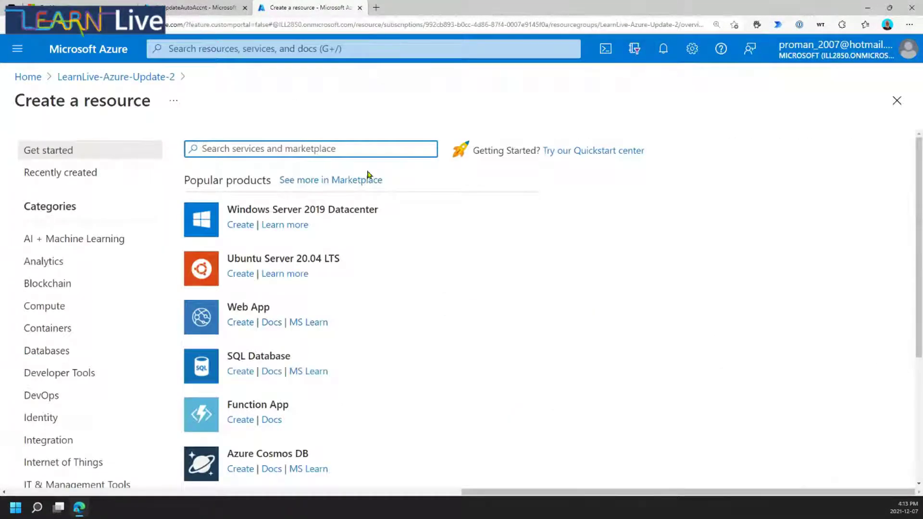
type("automation account")
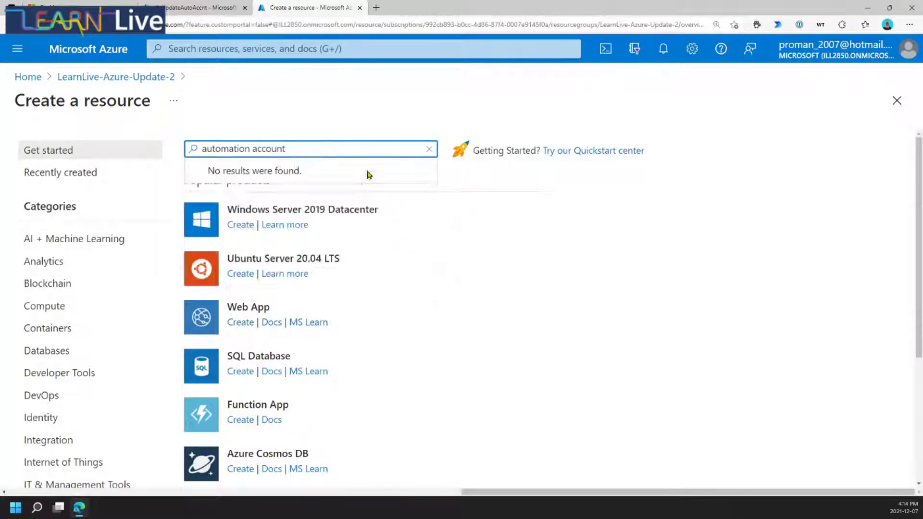
key("Return")
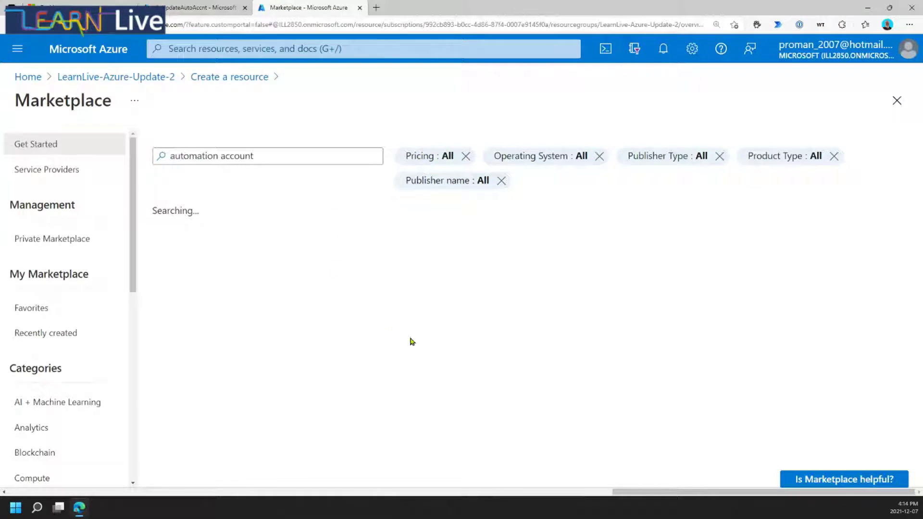
left_click(195, 318)
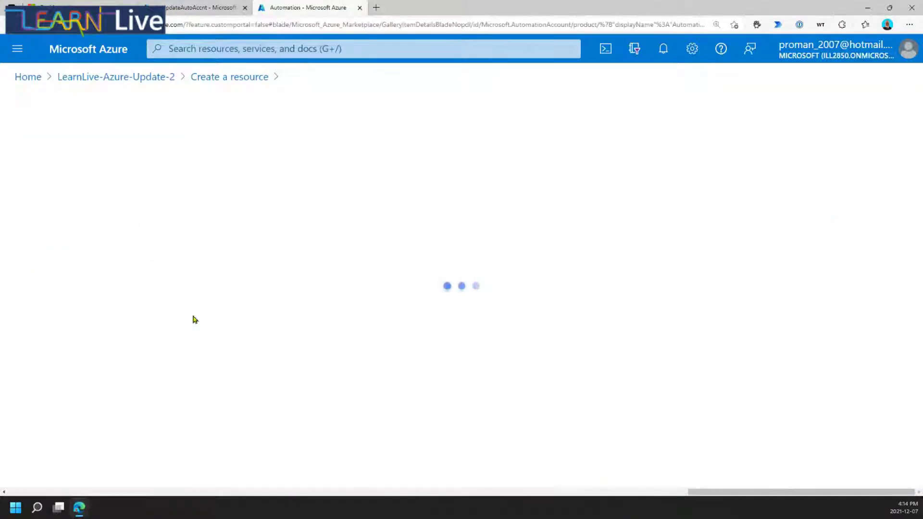
left_click(145, 245)
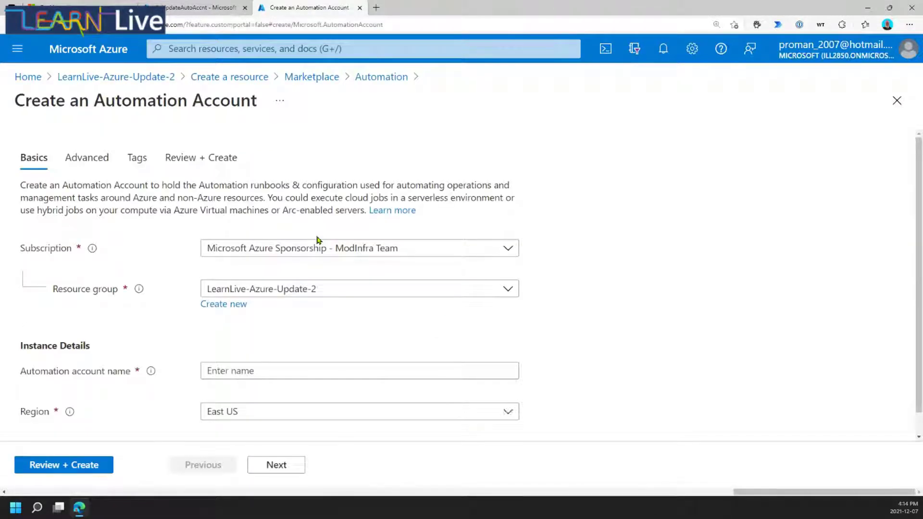
Name the account AzUpdate-2, keep the system-assigned identity, and review and create it.
scroll(501, 219, "down", 1)
left_click(280, 347)
type("Az")
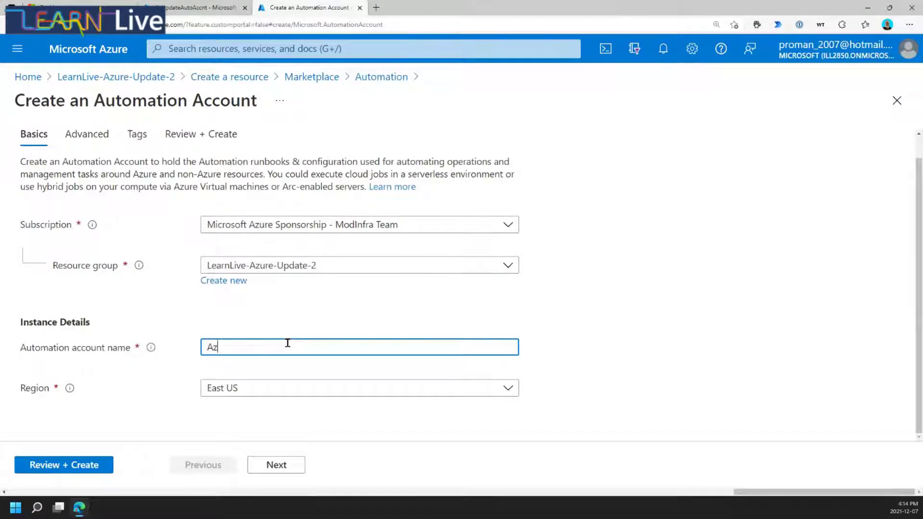
type("Update")
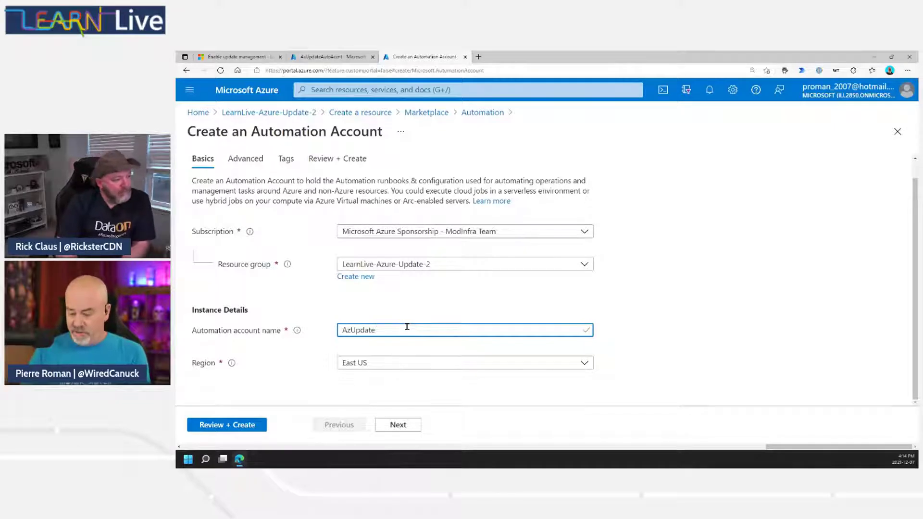
type("-2")
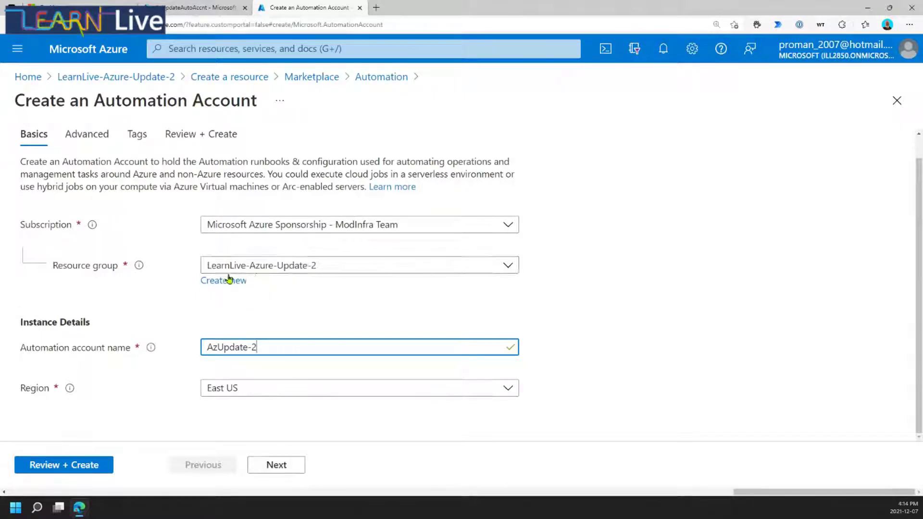
left_click(276, 467)
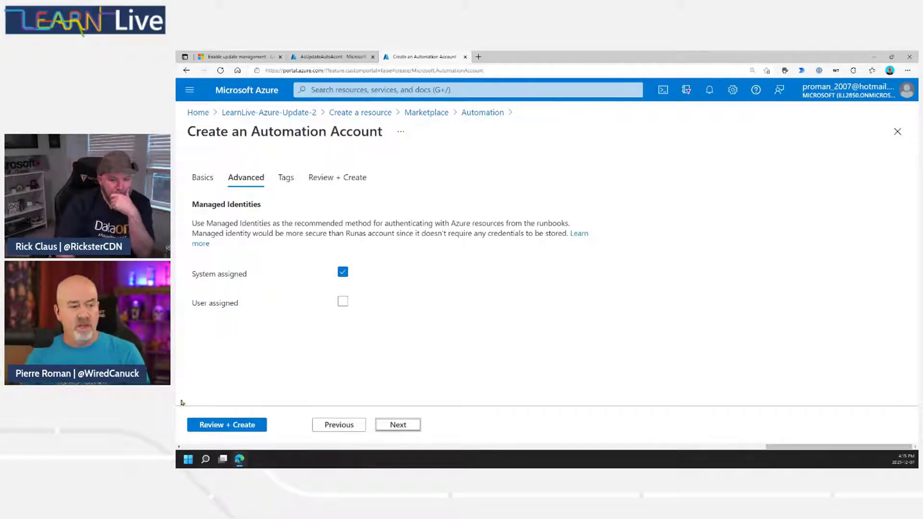
left_click(241, 425)
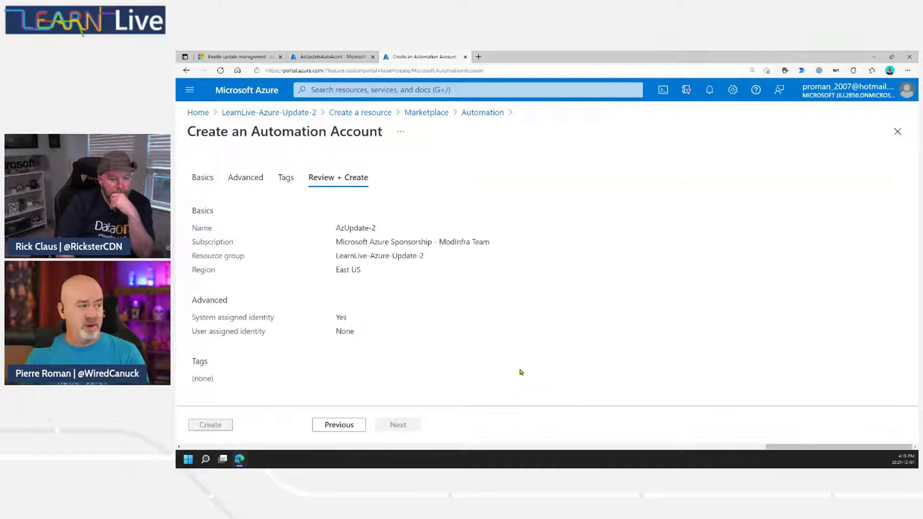
left_click(210, 425)
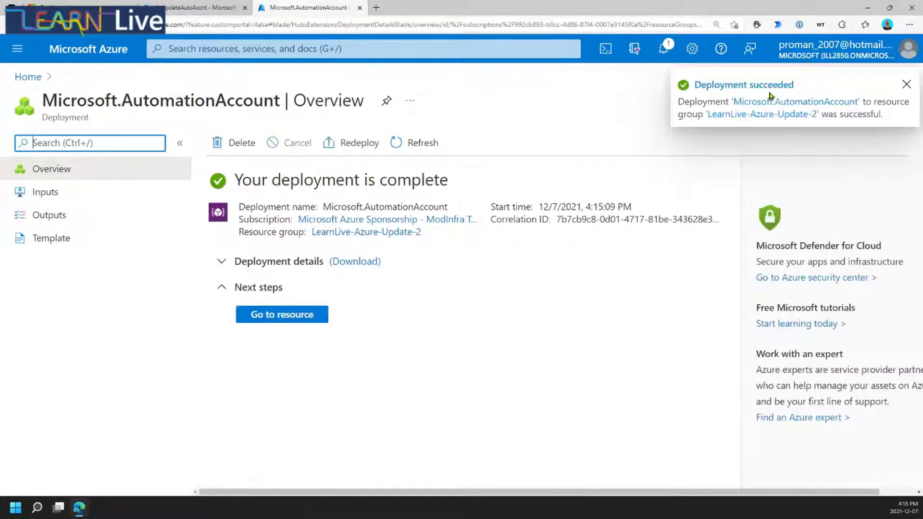
Go to the deployed AzUpdate-2 account and browse its resource menu down to Run as accounts.
left_click(289, 319)
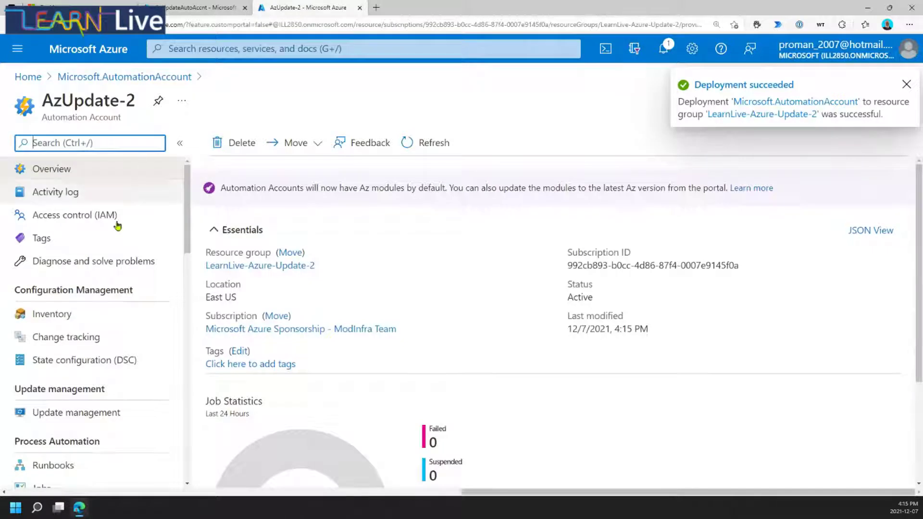
scroll(116, 262, "down", 7)
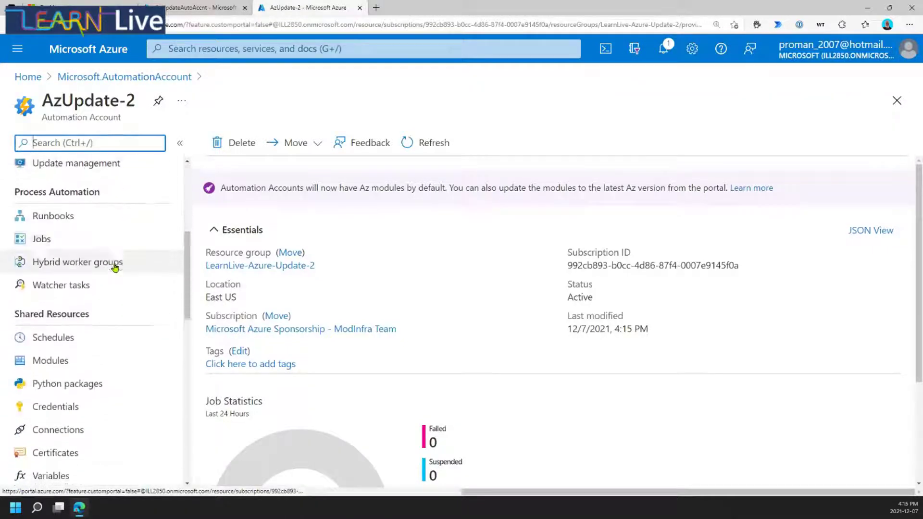
scroll(114, 268, "down", 5)
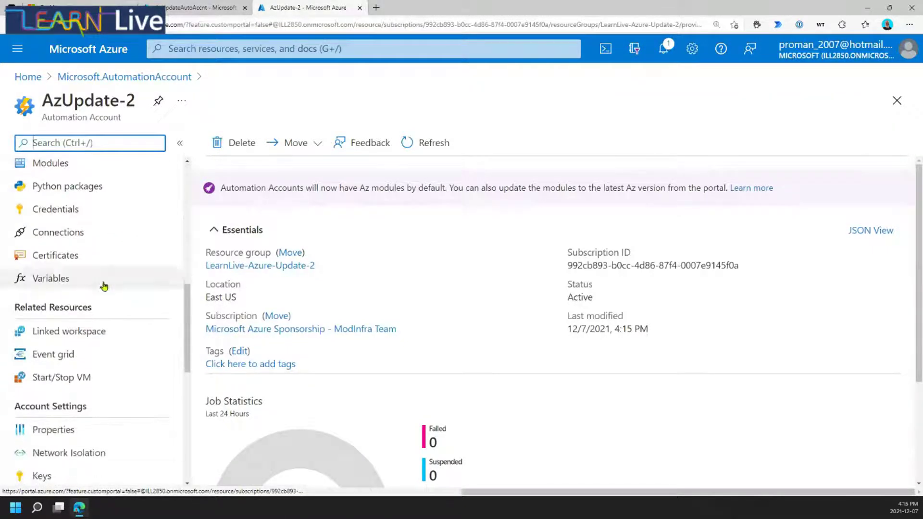
scroll(97, 349, "down", 5)
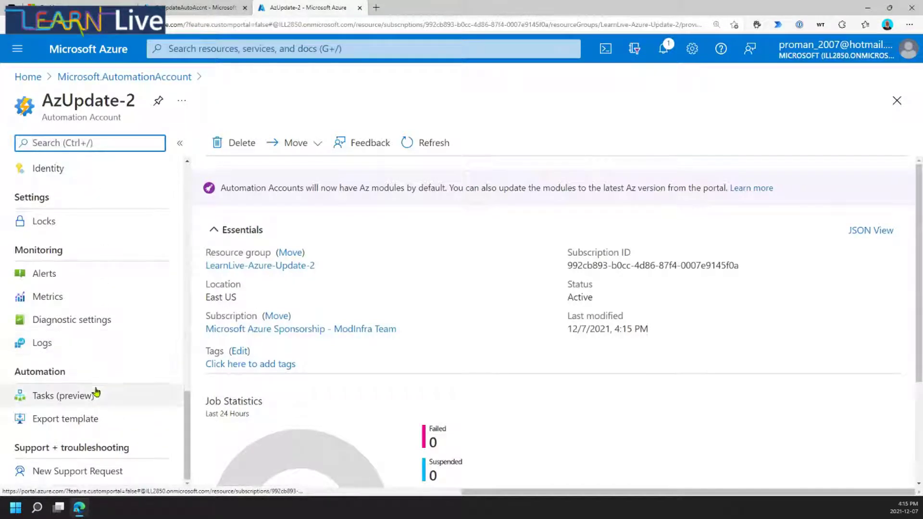
scroll(116, 441, "up", 2)
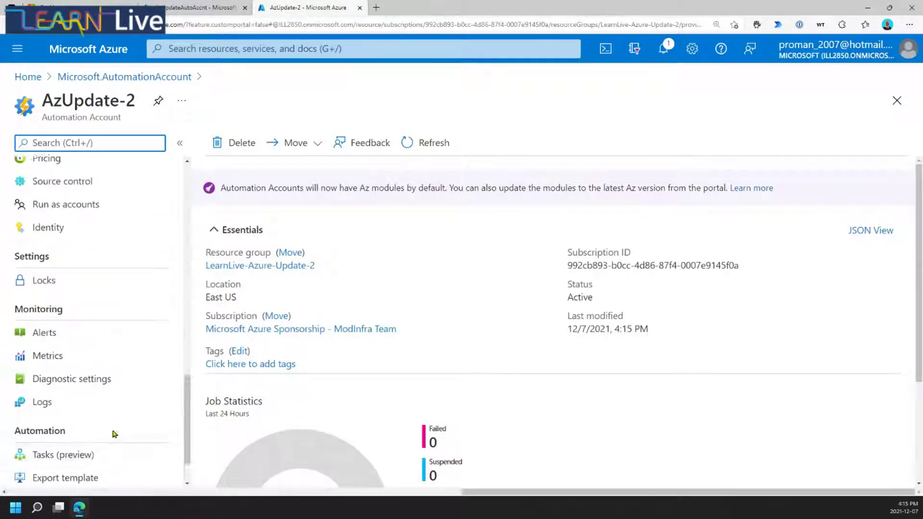
scroll(111, 317, "up", 1)
Create an Azure Run As Account for AzUpdate-2, valid until 12/6/2022.
left_click(91, 294)
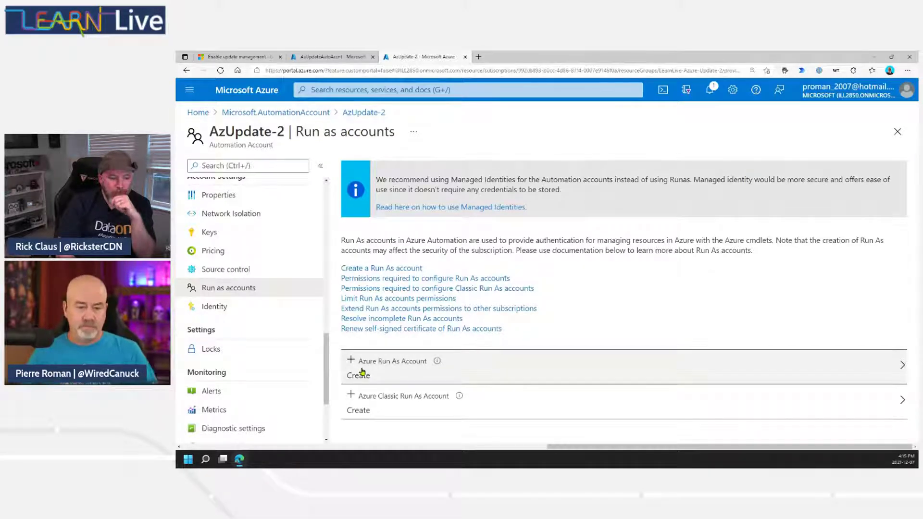
left_click(372, 367)
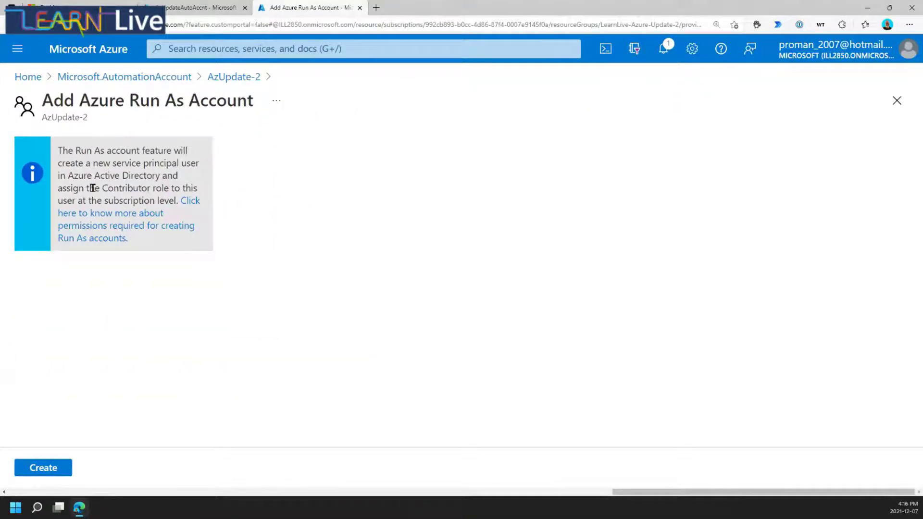
left_click(51, 464)
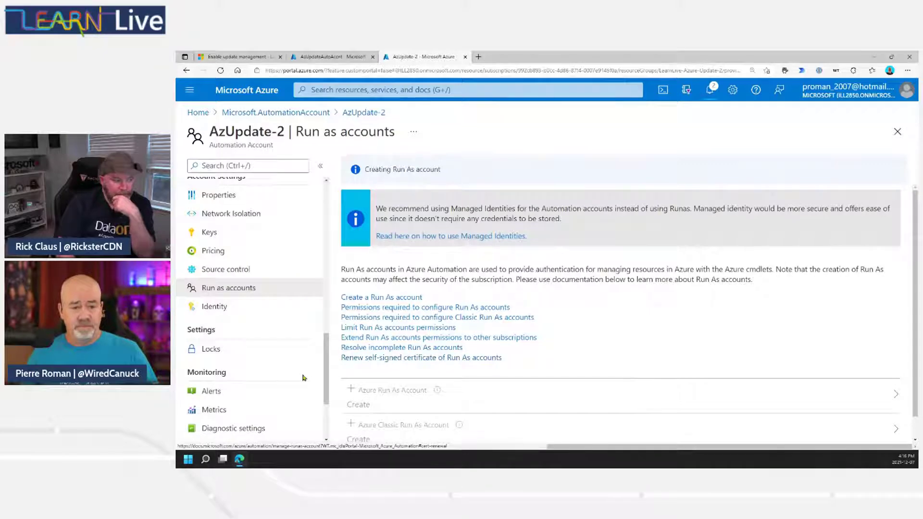
scroll(436, 400, "down", 1)
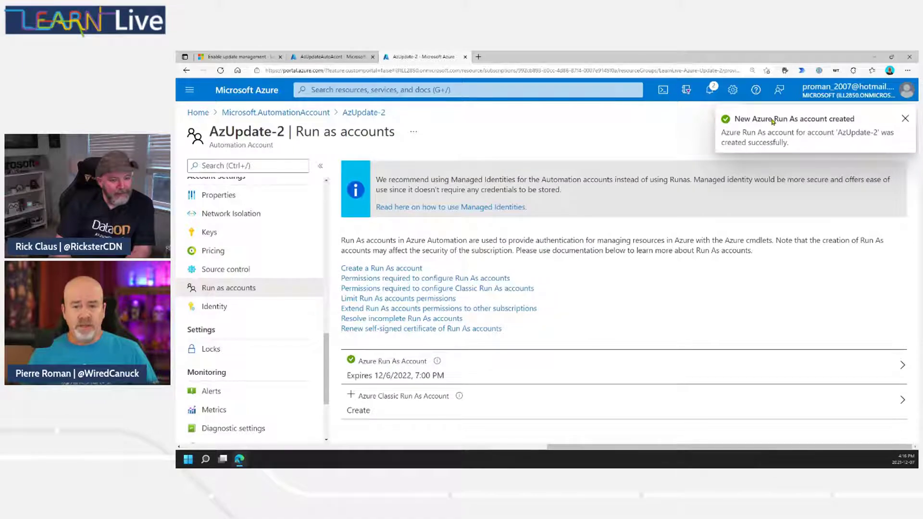
scroll(248, 207, "up", 10)
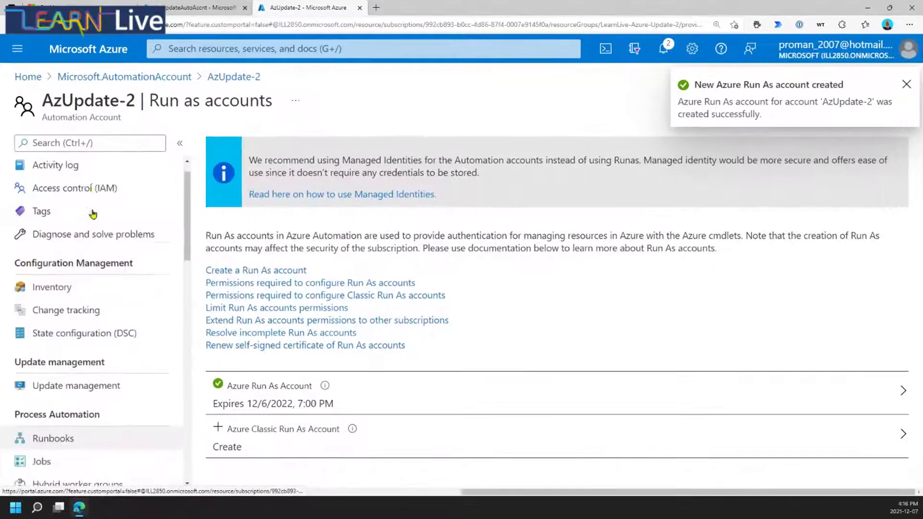
scroll(92, 214, "up", 1)
From AzUpdate-2's Overview, enable Update Management with a newly created Log Analytics workspace.
left_click(51, 169)
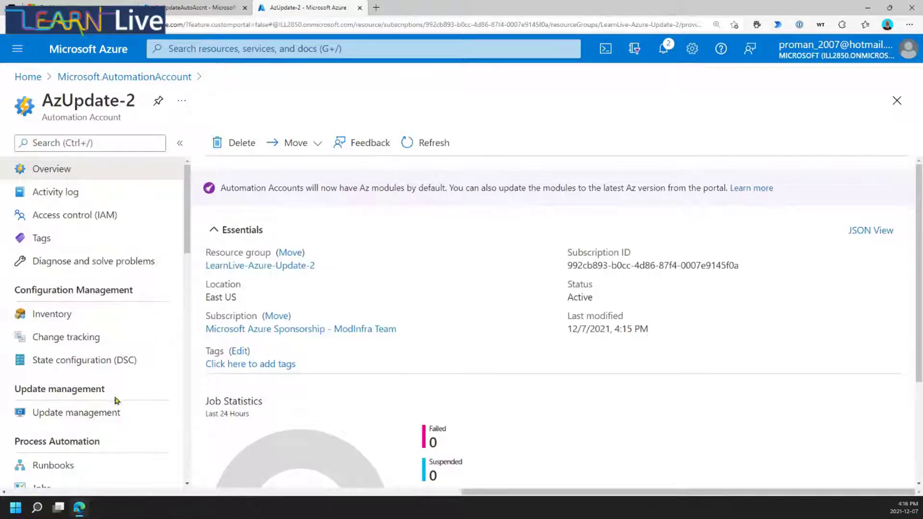
left_click(113, 418)
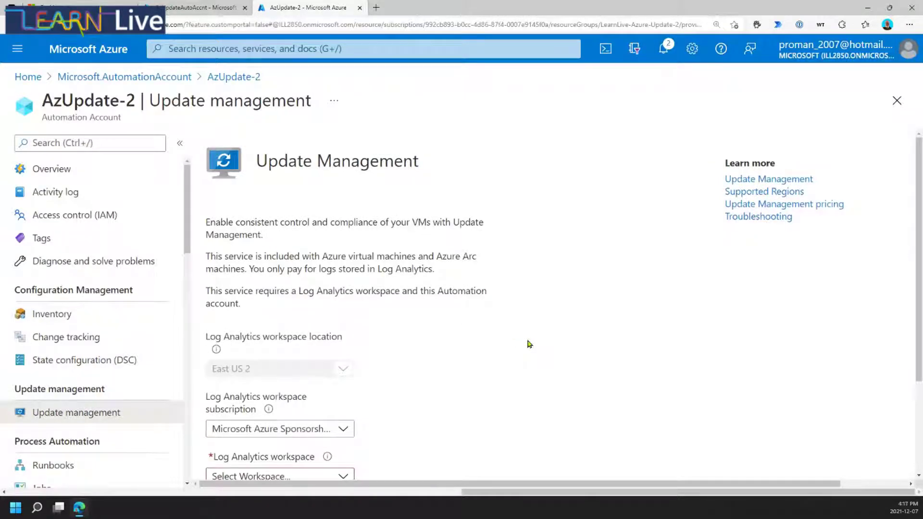
scroll(536, 311, "down", 3)
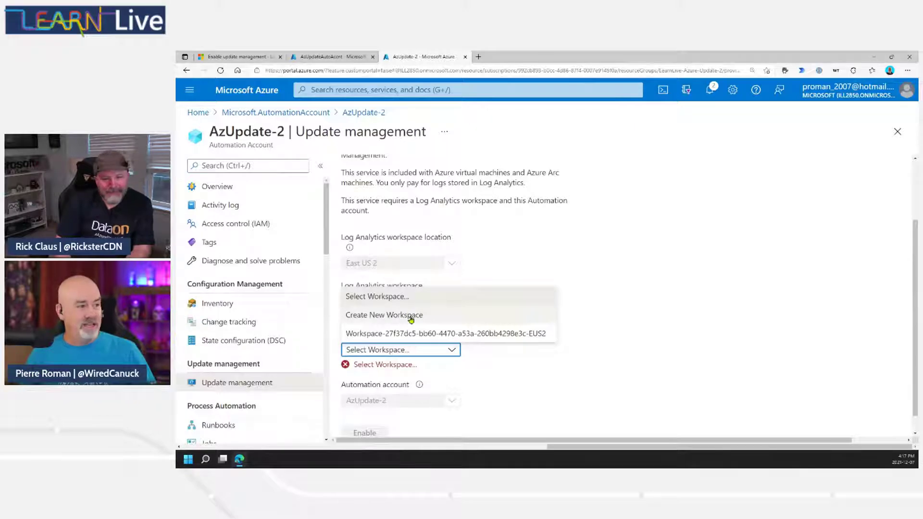
left_click(410, 319)
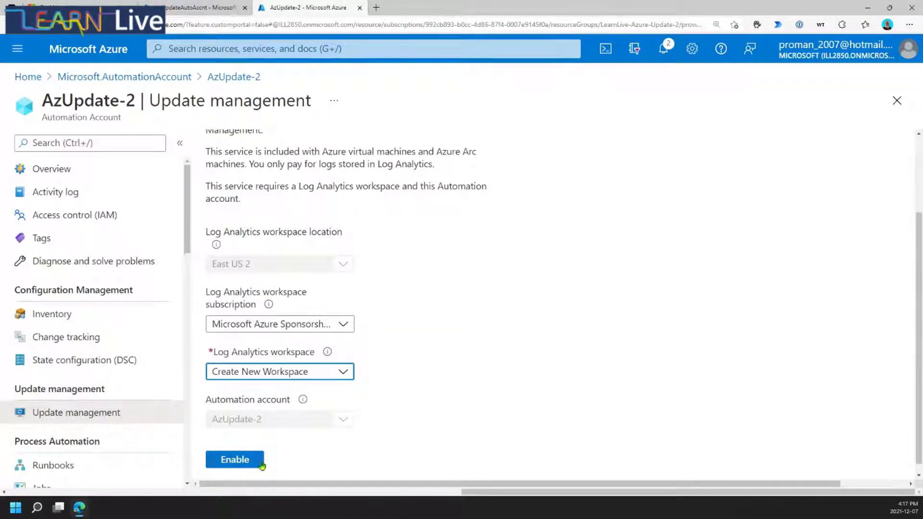
left_click(249, 460)
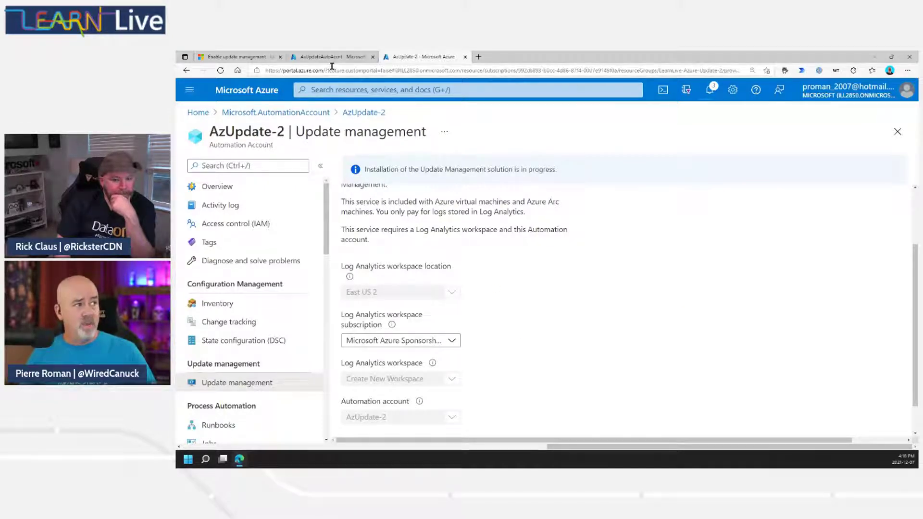
Check the four high-level hybrid Update Management steps, then return to the AzUpdateAutoAccnt tab.
left_click(244, 58)
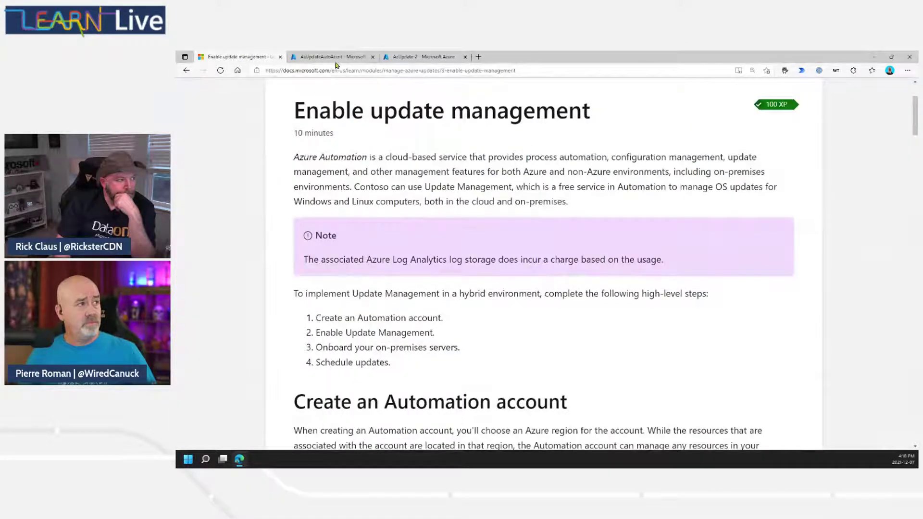
key("ctrl+Tab")
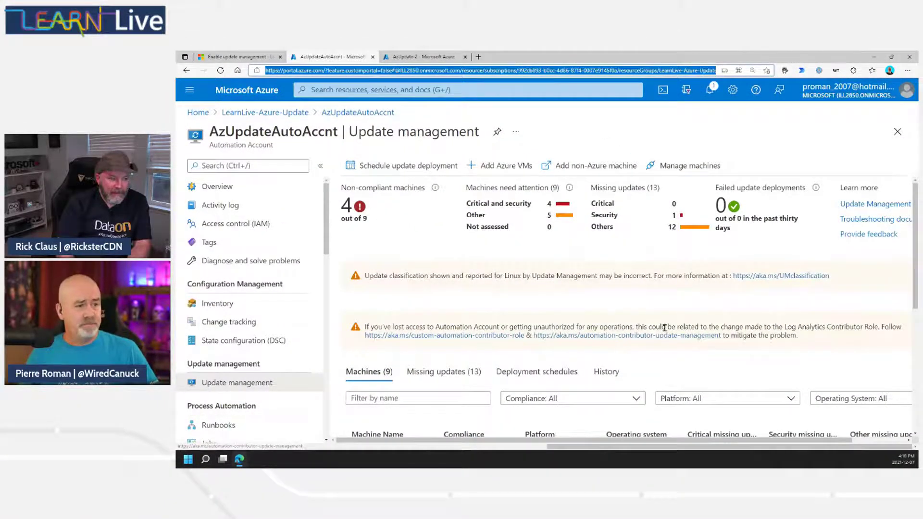
Check the machines table, then start adding Azure VMs: 10 ready, 9 already enabled.
scroll(560, 344, "down", 5)
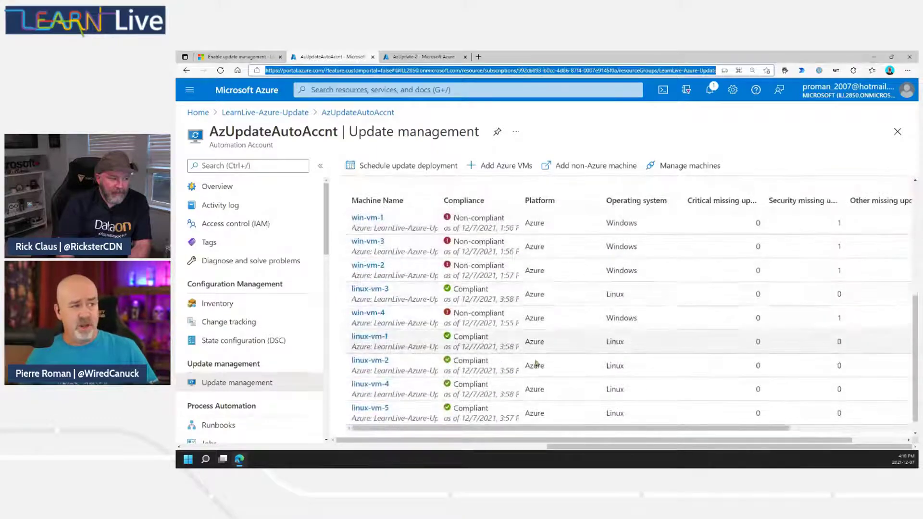
scroll(450, 296, "up", 5)
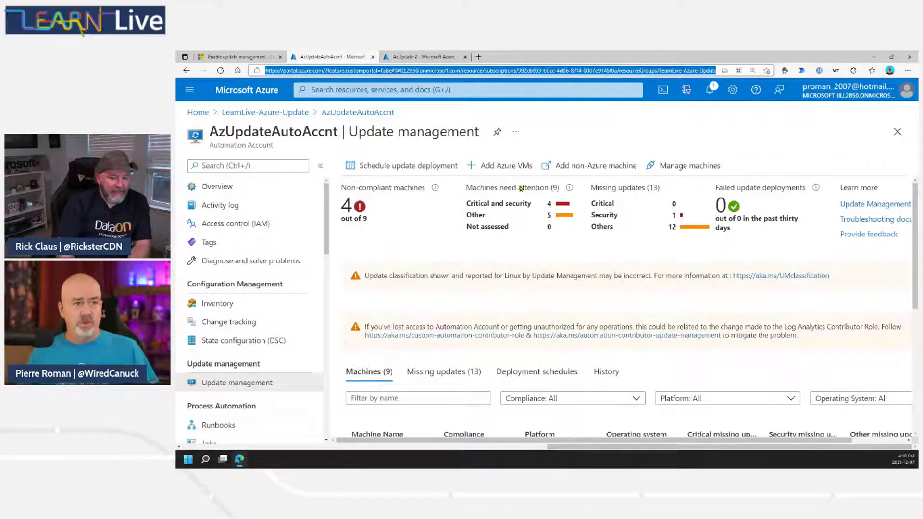
left_click(501, 166)
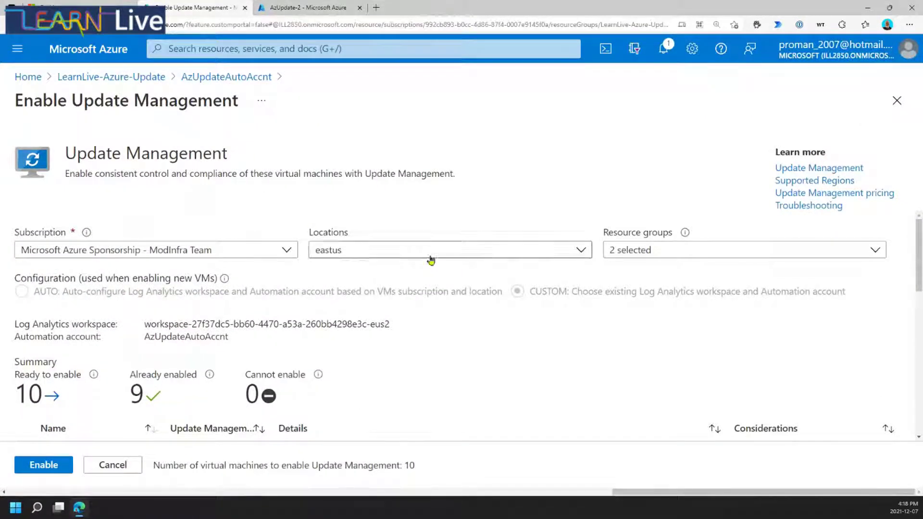
Limit the Resource groups filter to learnlive-azure-update-2 only, leaving 10 VMs ready to enable.
left_click(698, 256)
left_click(621, 271)
left_click(616, 317)
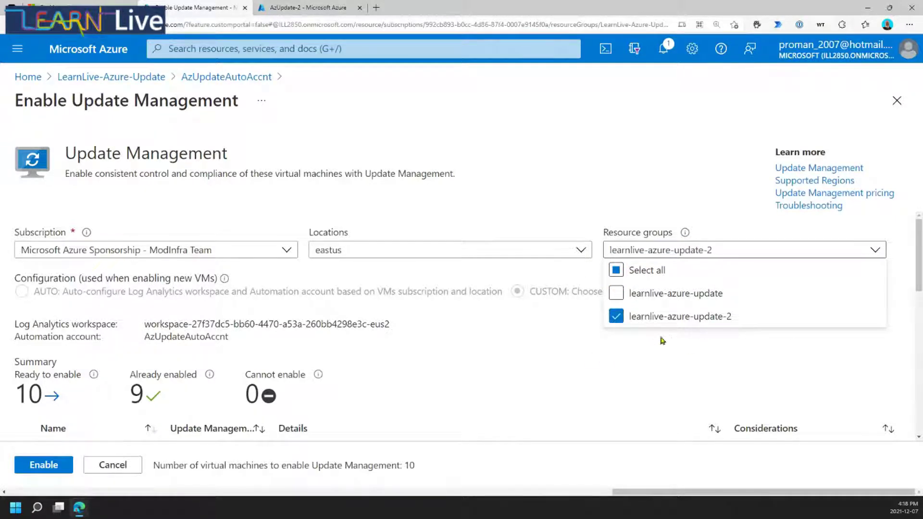
left_click(641, 359)
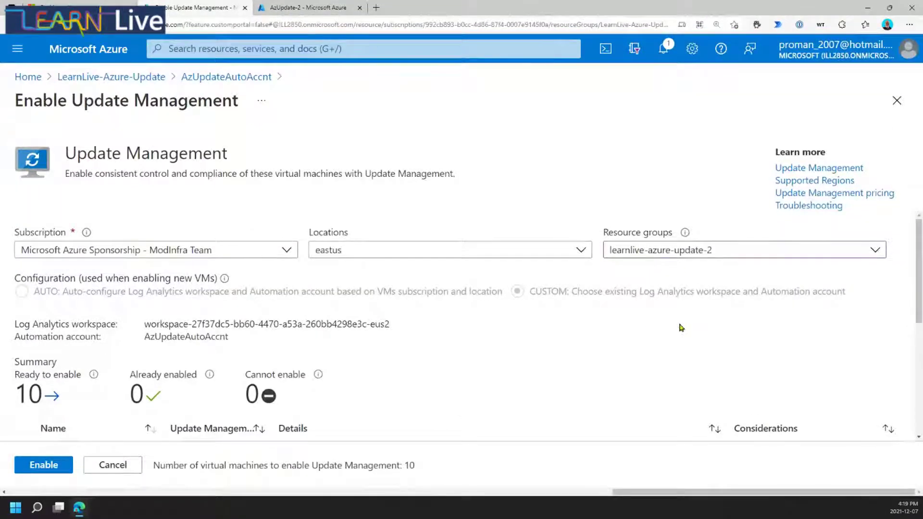
scroll(684, 326, "down", 4)
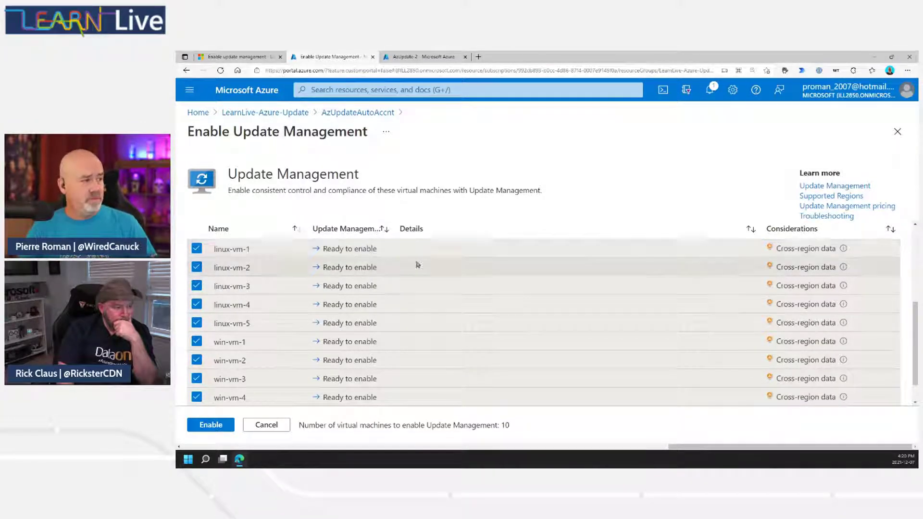
scroll(433, 298, "down", 2)
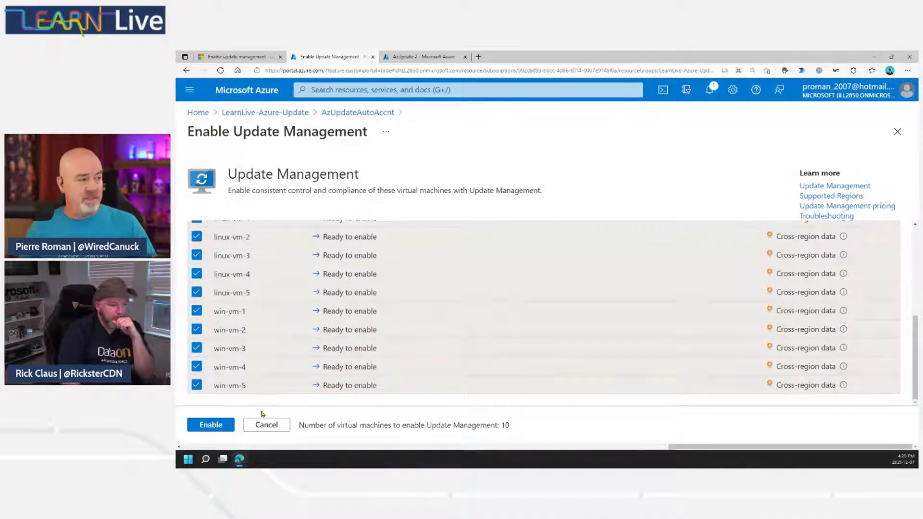
Enable Update Management on the ten VMs and check the deployment's progress in Notifications.
left_click(211, 426)
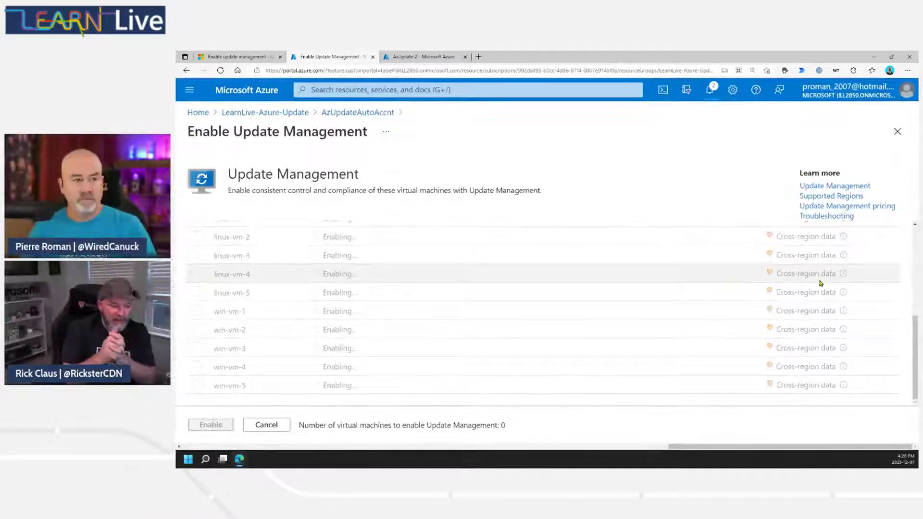
mouse_move(845, 274)
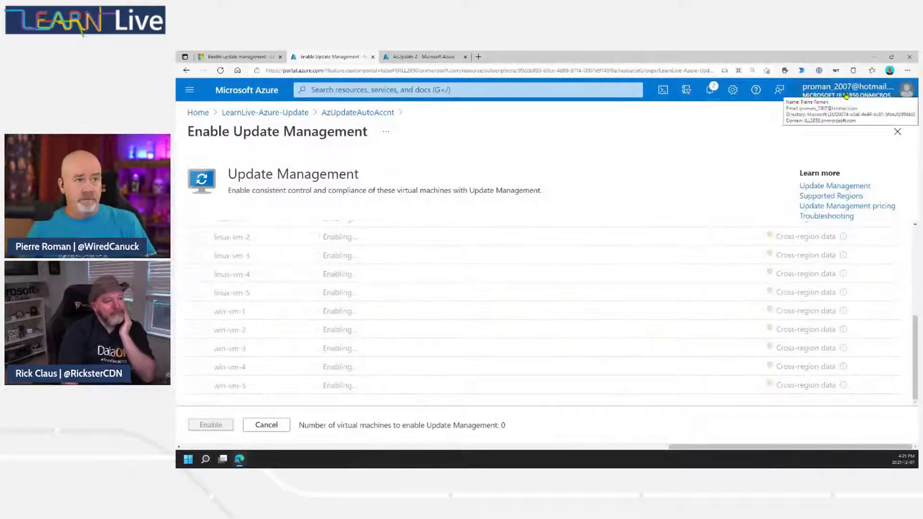
left_click(710, 90)
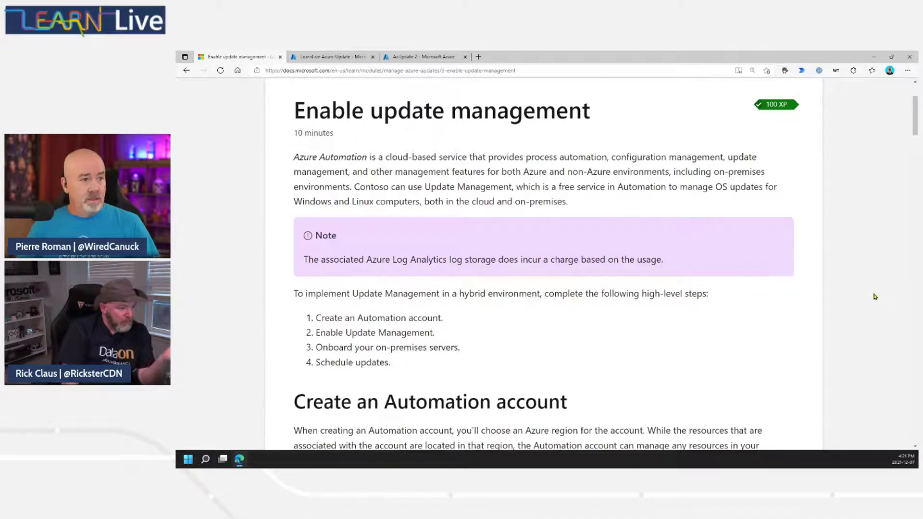
scroll(854, 304, "down", 8)
Scroll past the Add Automation Account screenshot to the four-step Automation account procedure.
scroll(854, 305, "down", 1)
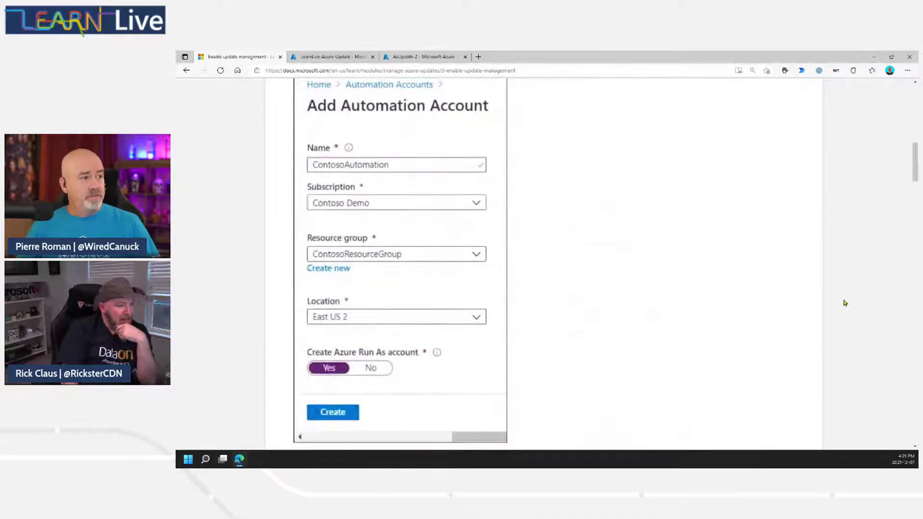
scroll(851, 307, "up", 1)
scroll(848, 322, "down", 1)
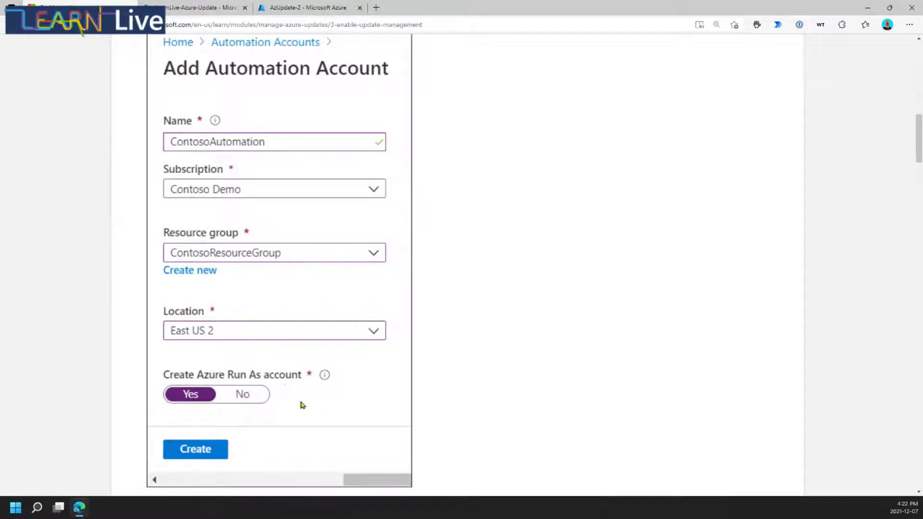
scroll(300, 405, "down", 8)
scroll(402, 383, "down", 3)
scroll(423, 374, "down", 4)
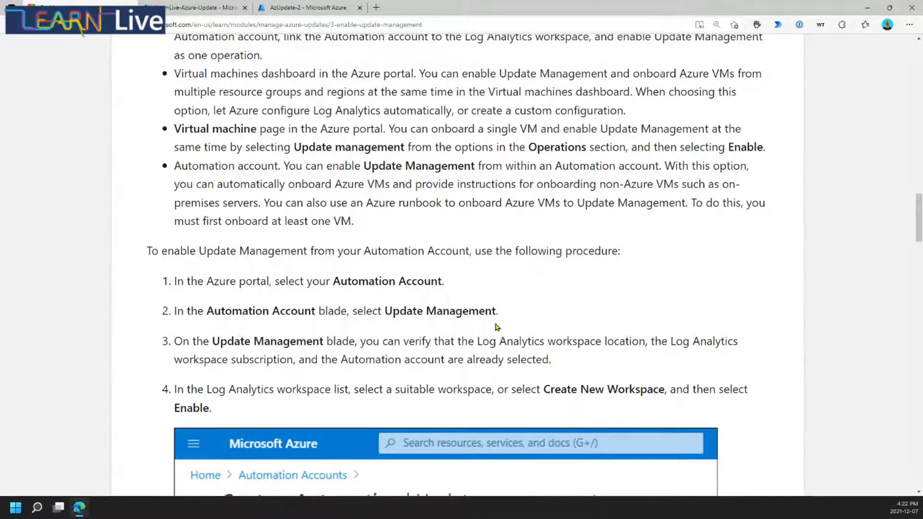
scroll(496, 327, "down", 1)
Read through Onboard Azure VMs and Onboard on-premises servers down to Schedule updates.
scroll(531, 322, "down", 8)
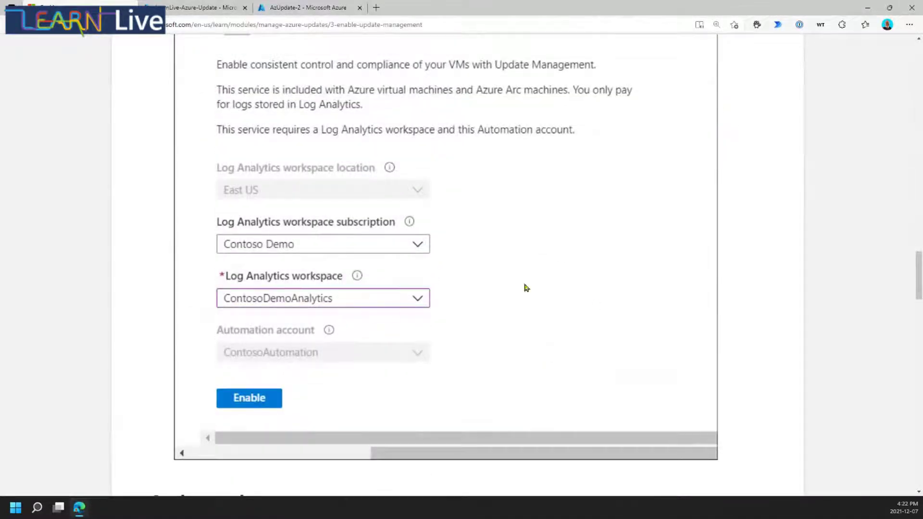
scroll(524, 356, "down", 2)
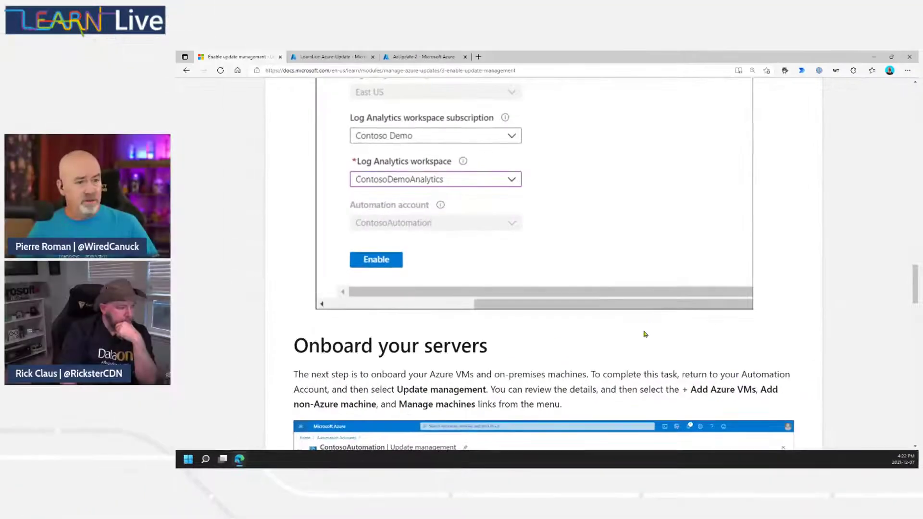
scroll(645, 334, "down", 3)
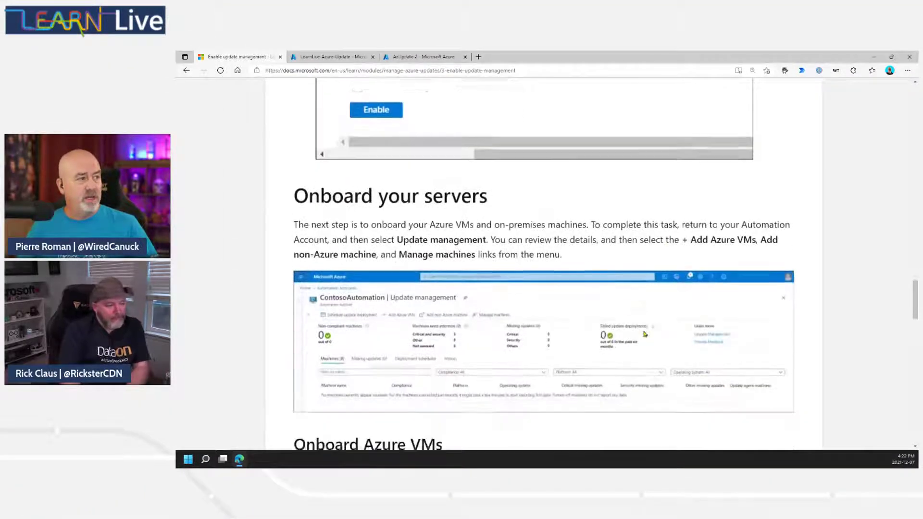
scroll(645, 334, "down", 3)
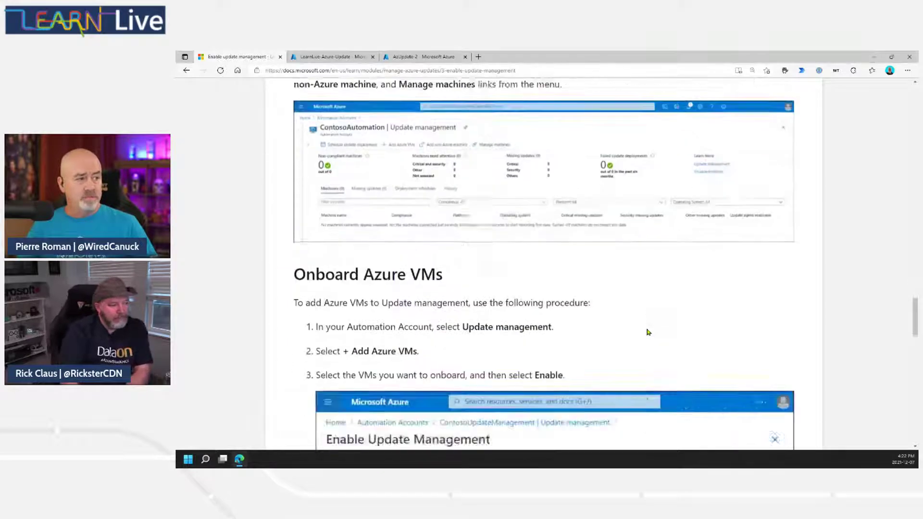
scroll(647, 331, "down", 3)
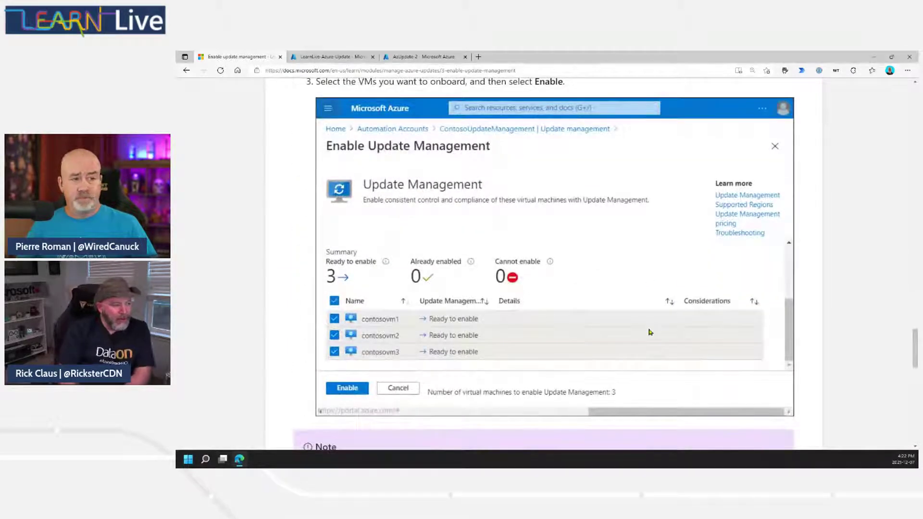
scroll(649, 332, "up", 2)
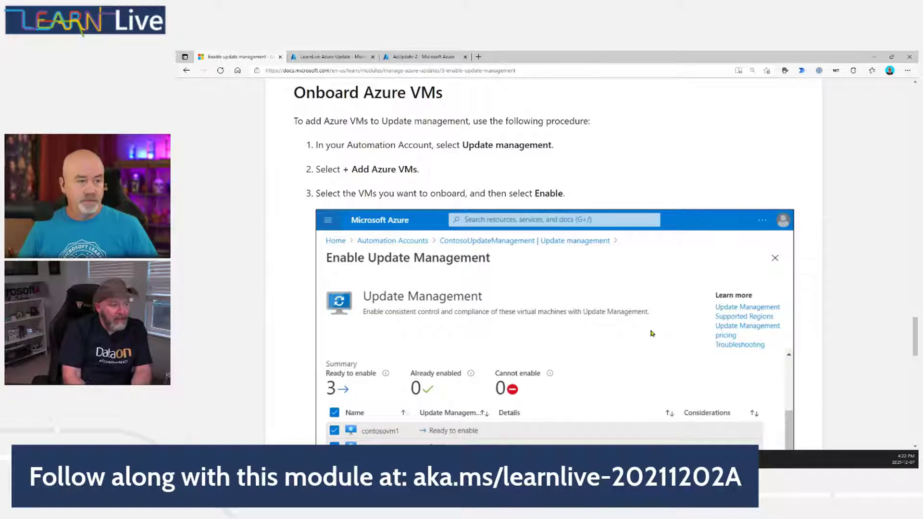
scroll(652, 333, "down", 1)
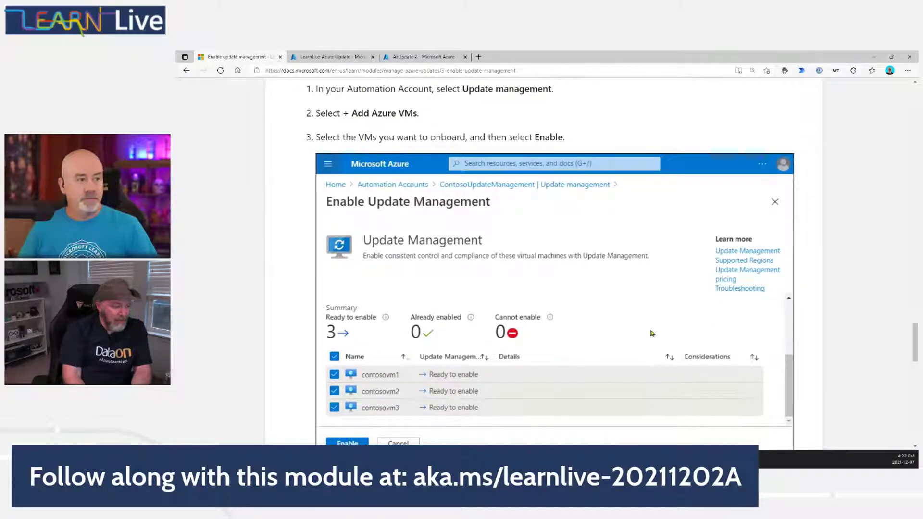
scroll(651, 333, "down", 6)
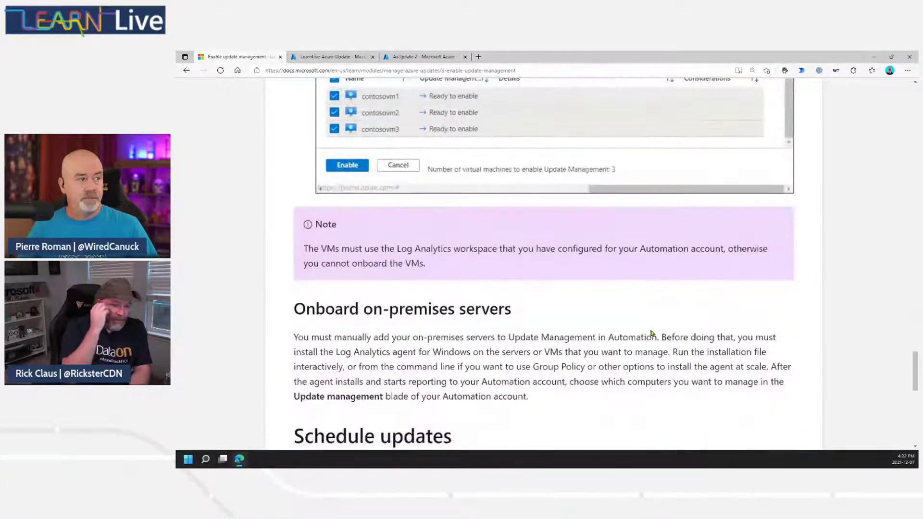
scroll(652, 333, "down", 2)
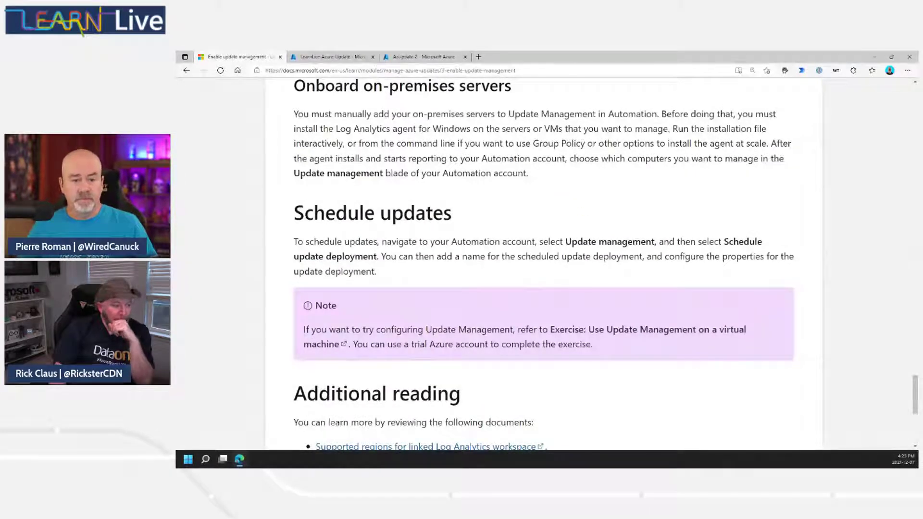
Scroll to the end of the unit and continue to Unit 4, Deploy updates.
scroll(679, 335, "down", 3)
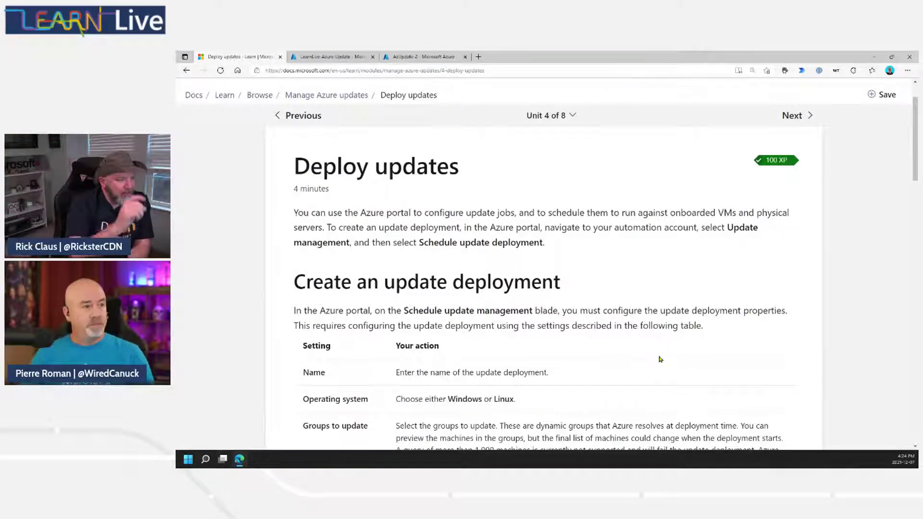
Scroll to the Create an update deployment settings table, Name through Pre-scripts + Post-scripts.
scroll(657, 355, "down", 5)
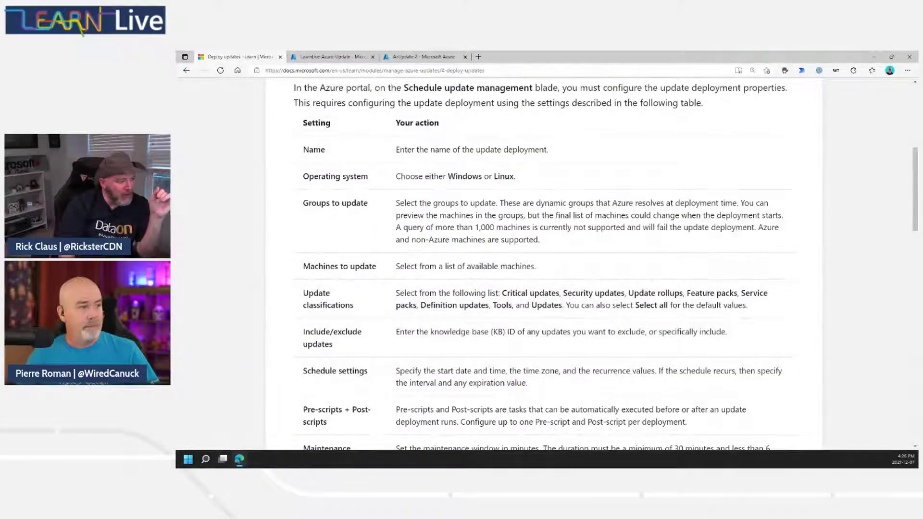
Highlight the Groups to update setting in the update deployment settings table.
left_click_drag(303, 204, 533, 232)
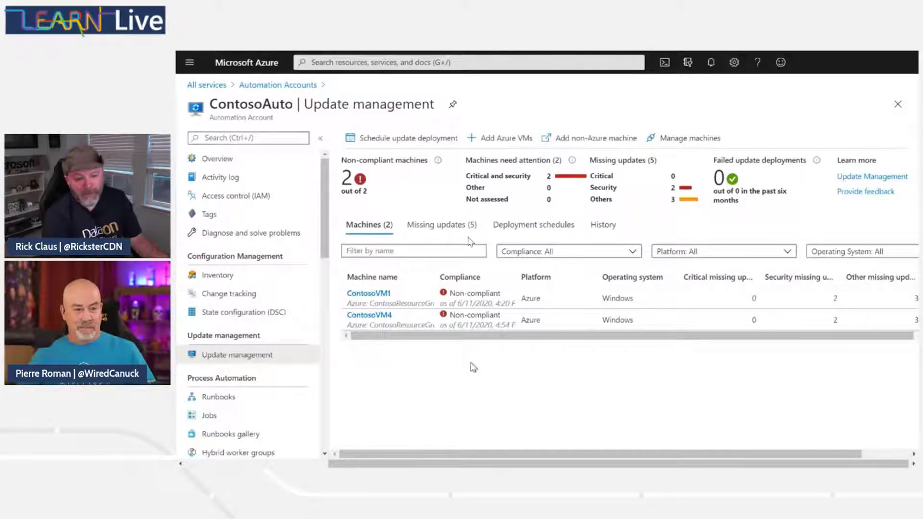
Exit full-screen playback of the ContosoAuto Update management demo.
key("Escape")
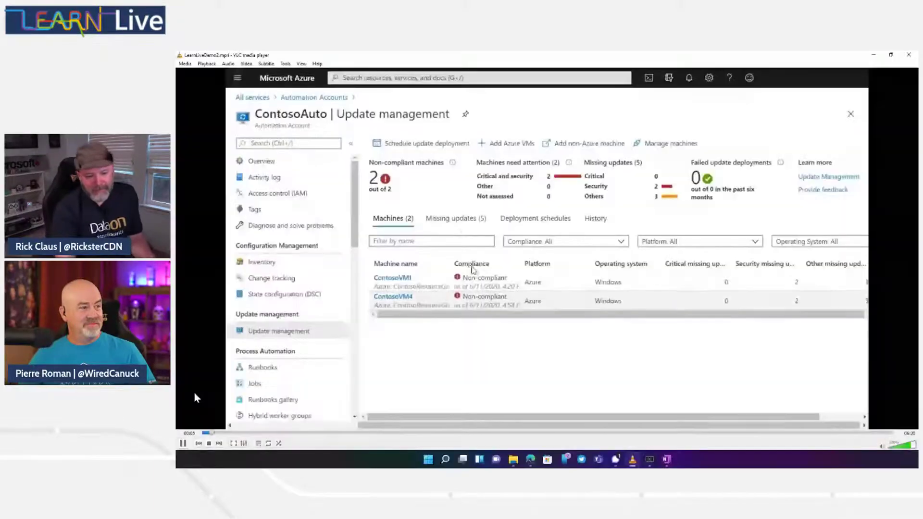
Return the ContosoAuto Update management demo to full screen to show its 5 missing updates.
double_click(194, 393)
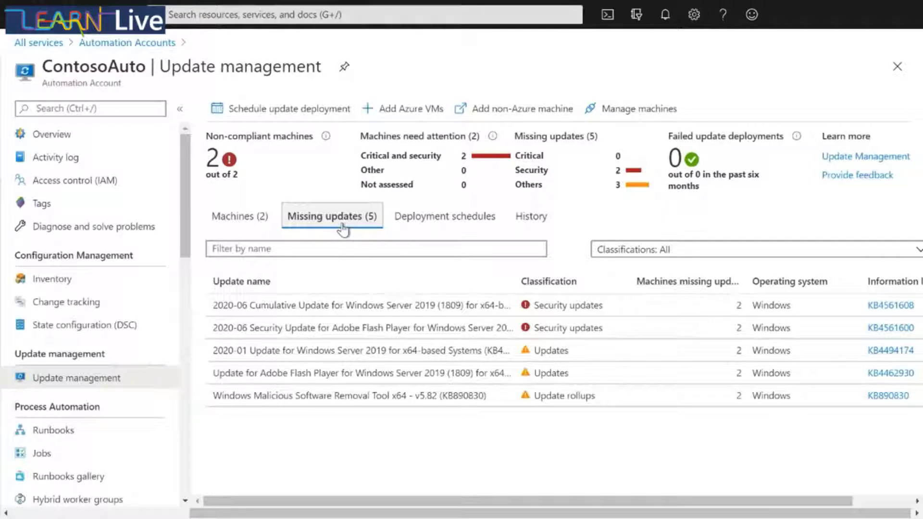
Open the 2020-06 Cumulative Update row to list ContosoVM1 and ContosoVM4 in Logs.
left_click(339, 310)
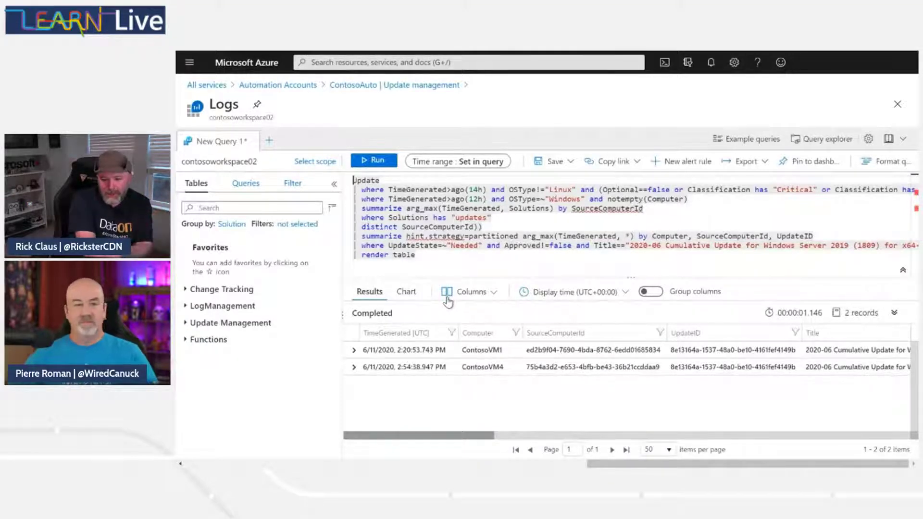
Go back from the Logs blade to ContosoAuto's Update management machines list.
key("alt+Left")
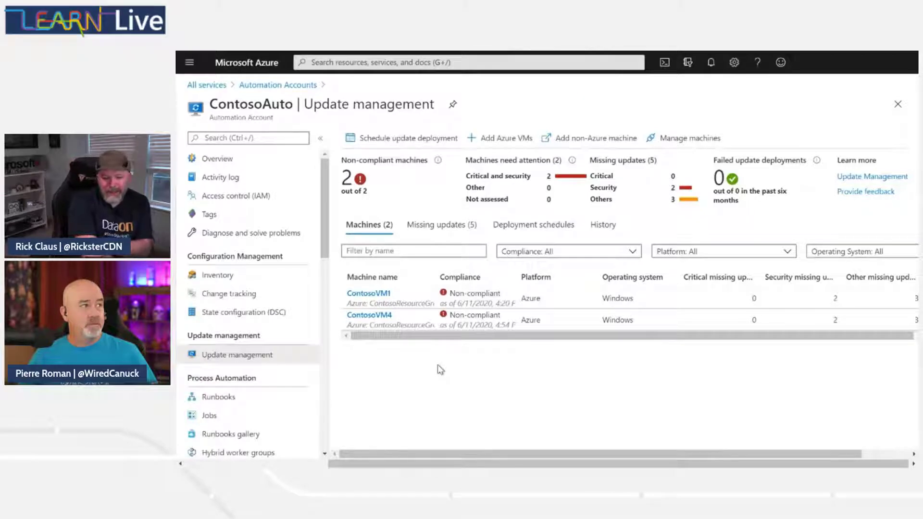
Open ContosoAuto's Alerts under Monitoring and start a new alert rule.
left_click_drag(325, 241, 326, 433)
left_click(224, 353)
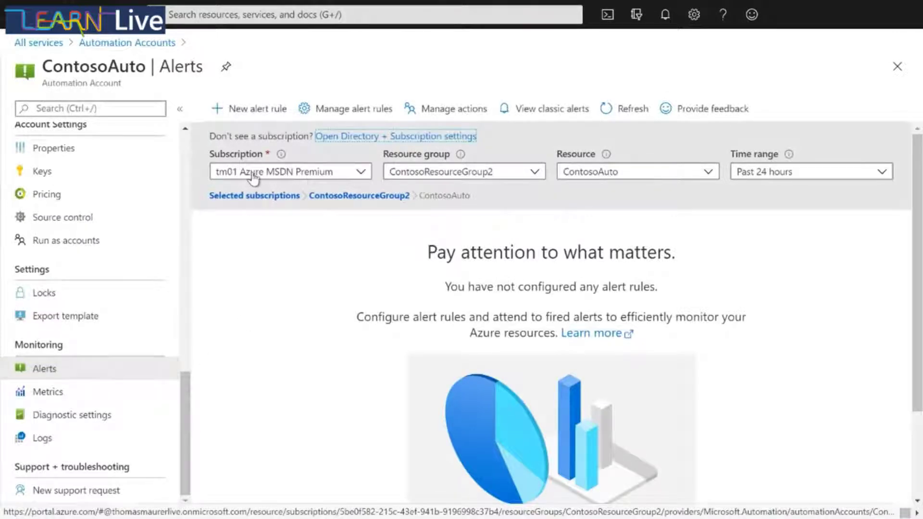
left_click(248, 121)
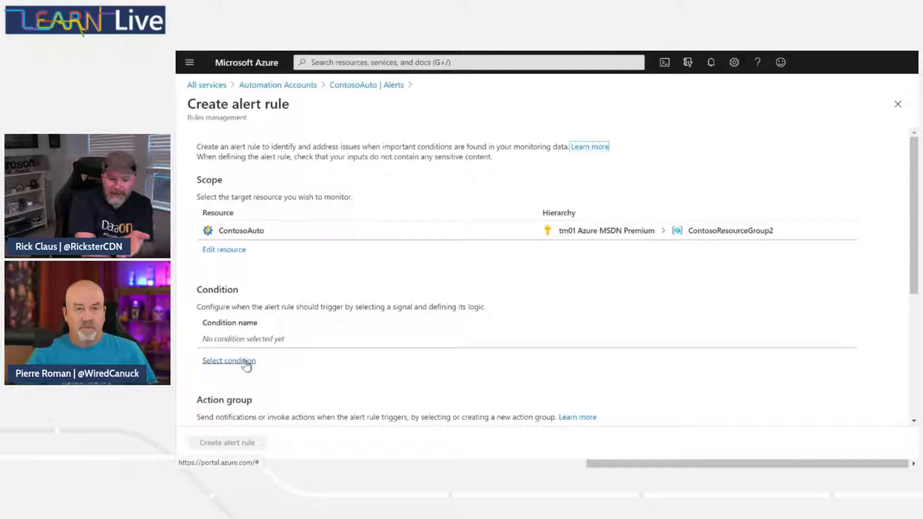
Begin selecting the condition that triggers the new alert rule.
left_click(228, 360)
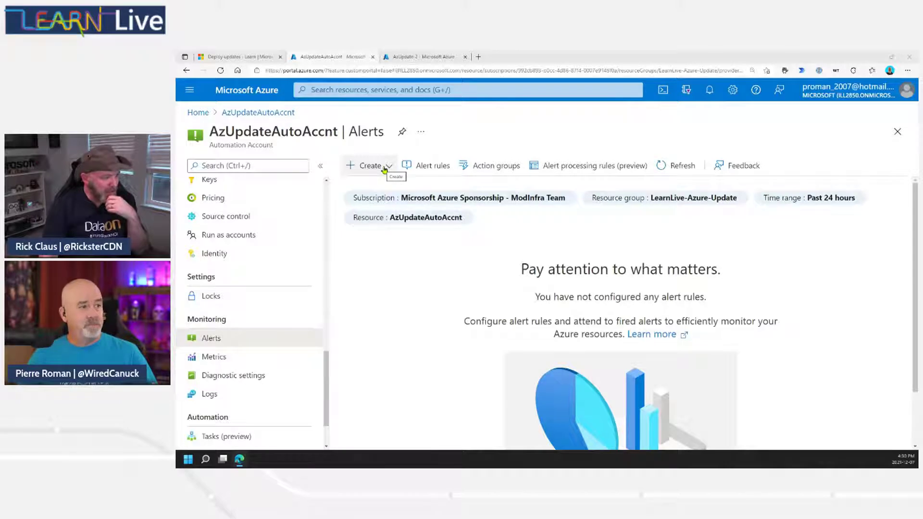
Start a new alert rule for AzUpdateAutoAccnt and open its signal list with Add condition.
left_click(385, 169)
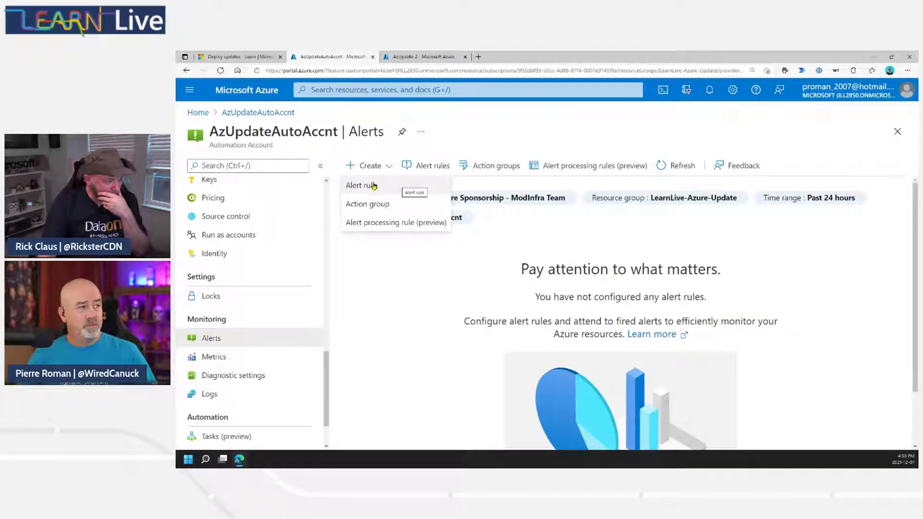
left_click(380, 185)
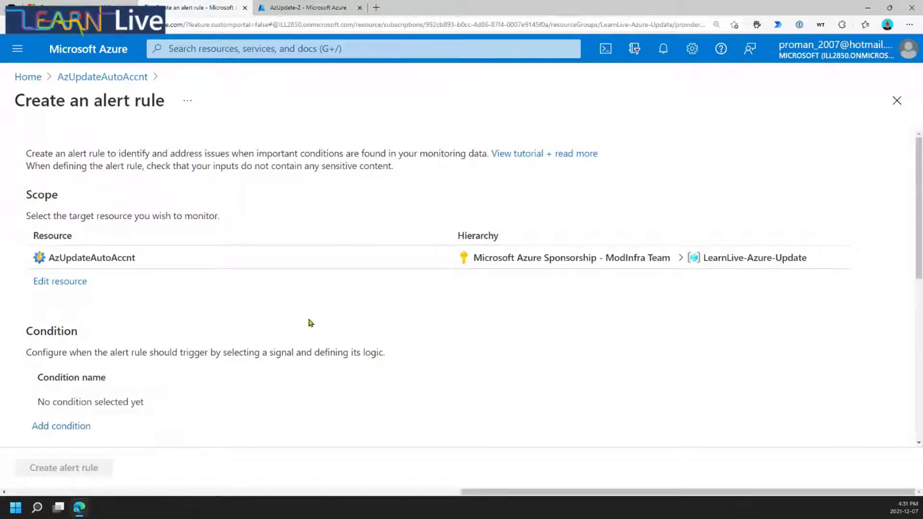
scroll(202, 322, "down", 3)
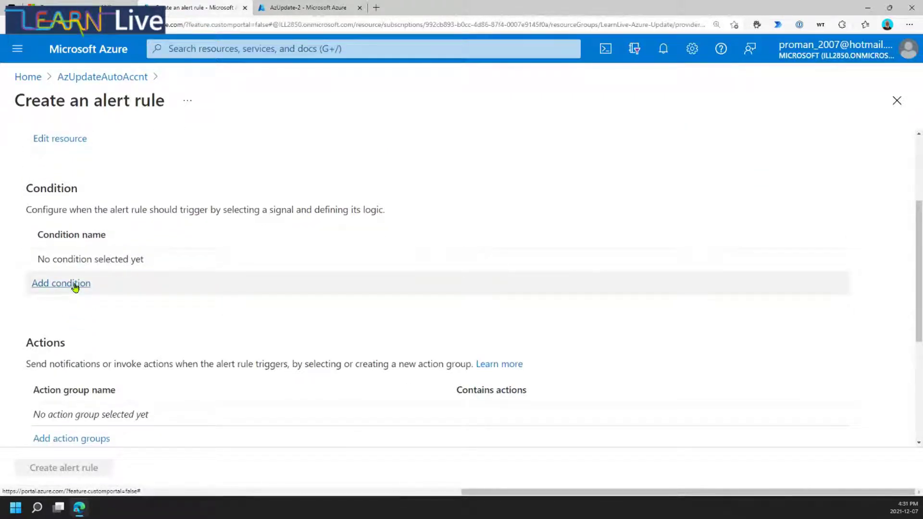
left_click(76, 284)
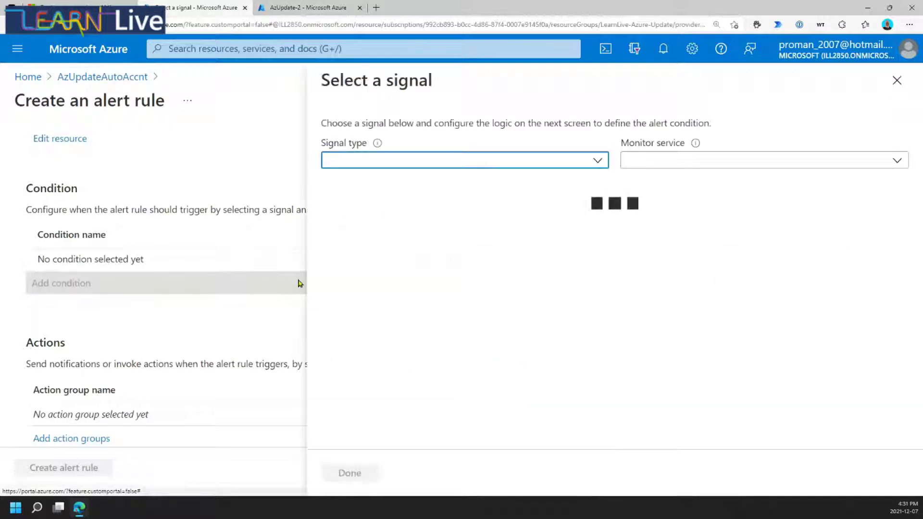
Keep the signal type and monitor service filters at All, then pick Total Update Deployment Runs.
left_click(590, 162)
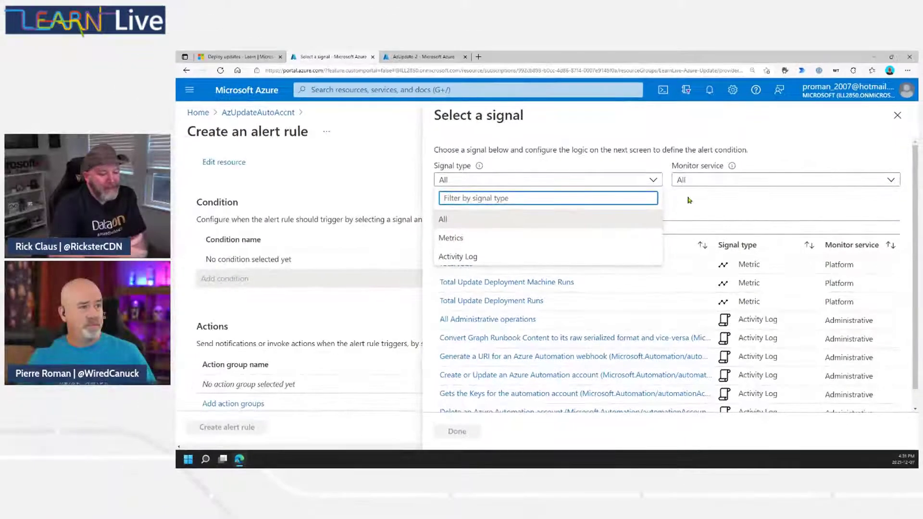
left_click(689, 200)
left_click(777, 183)
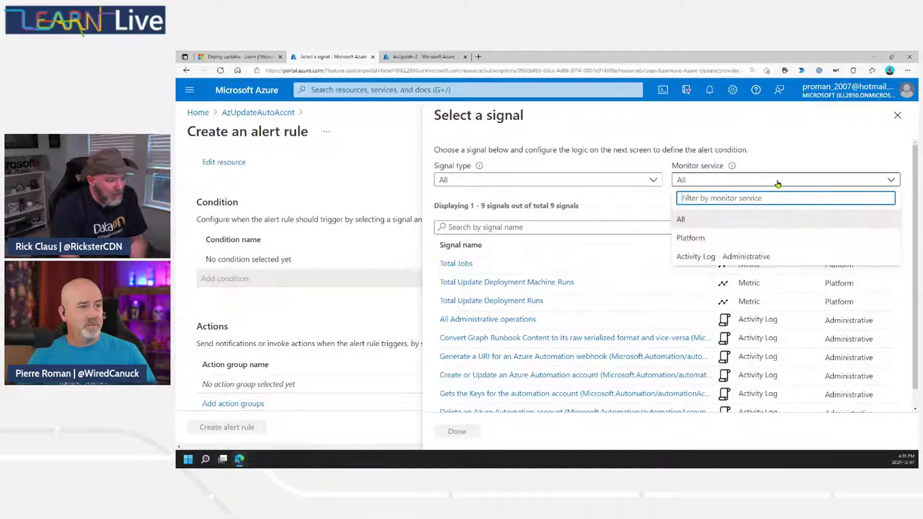
left_click(594, 200)
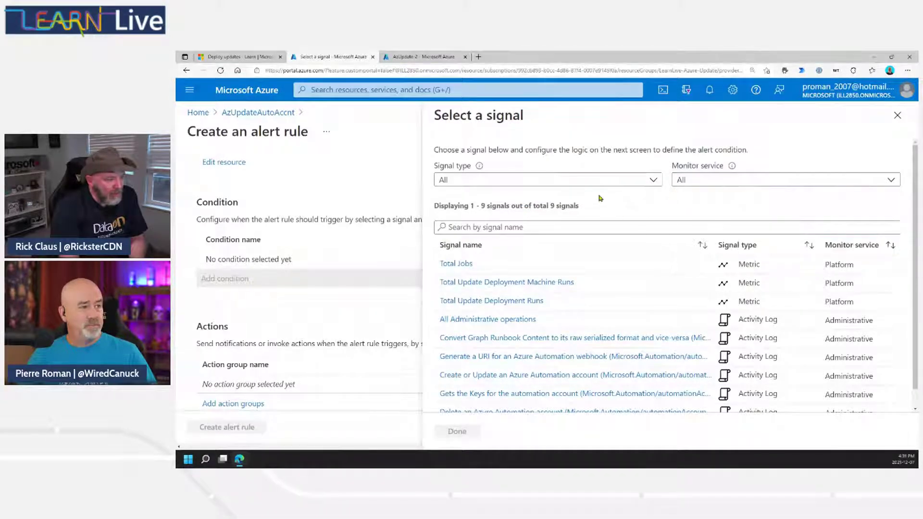
left_click(531, 227)
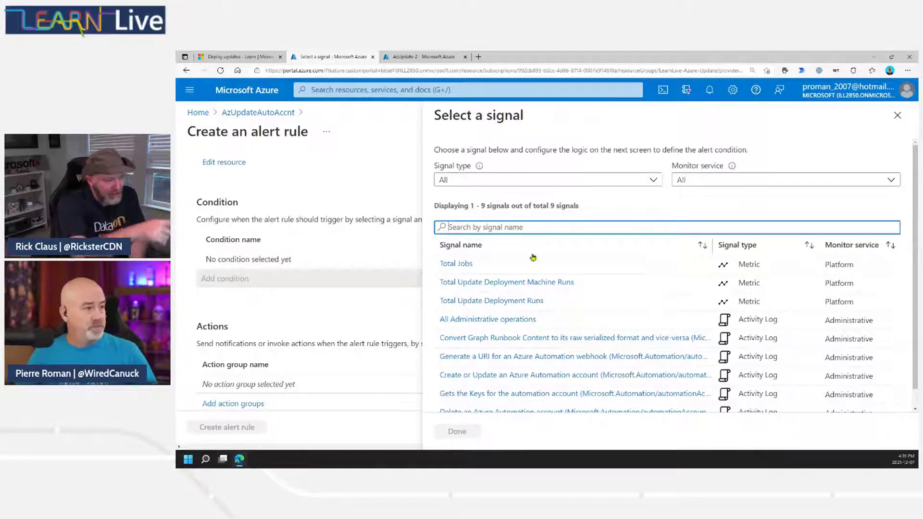
left_click(515, 300)
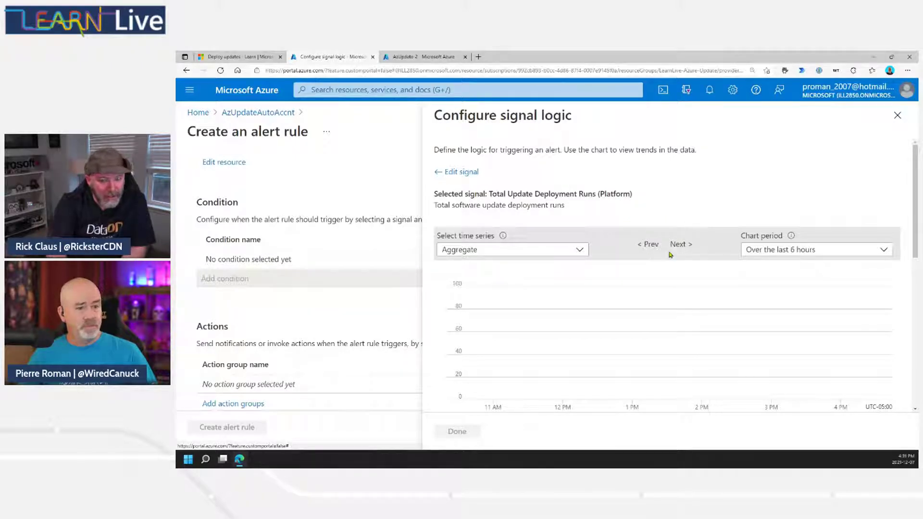
scroll(912, 200, "down", 1)
Split by Update Deployment Name with operator = and all current and future values.
left_click_drag(912, 201, 897, 313)
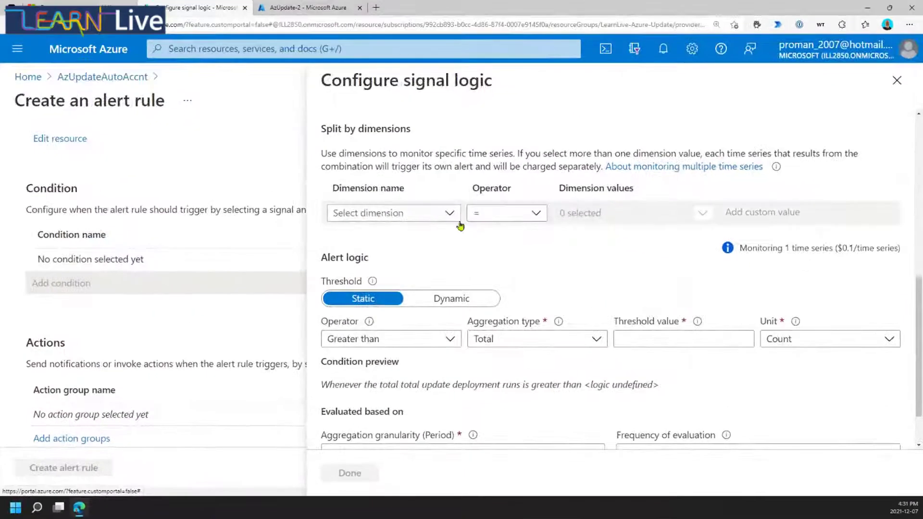
left_click(449, 214)
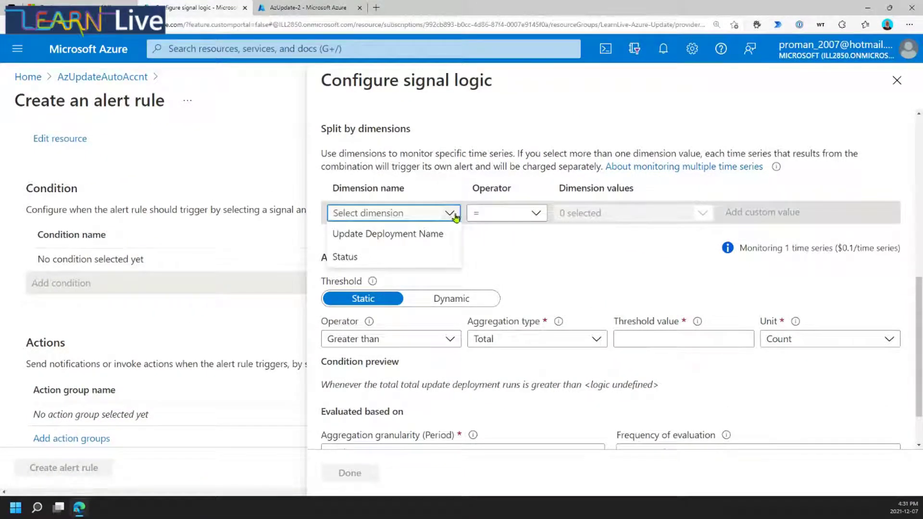
left_click(399, 235)
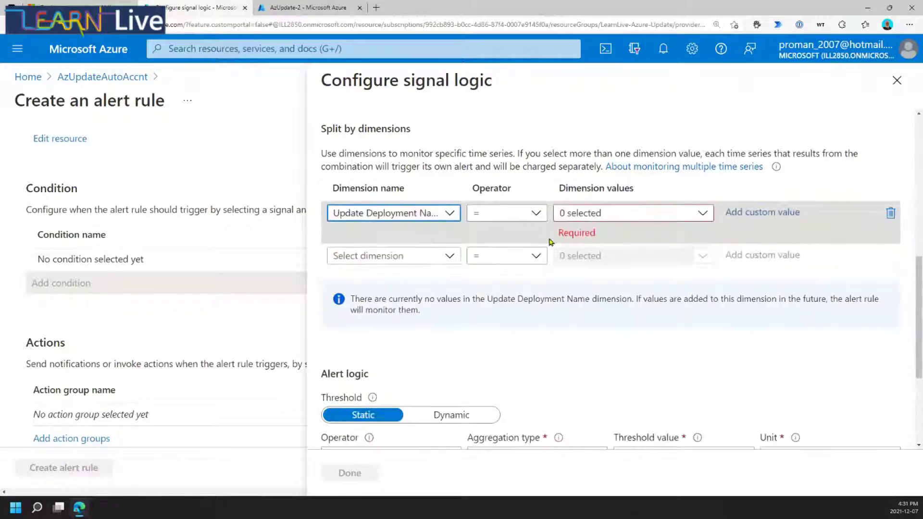
left_click(540, 216)
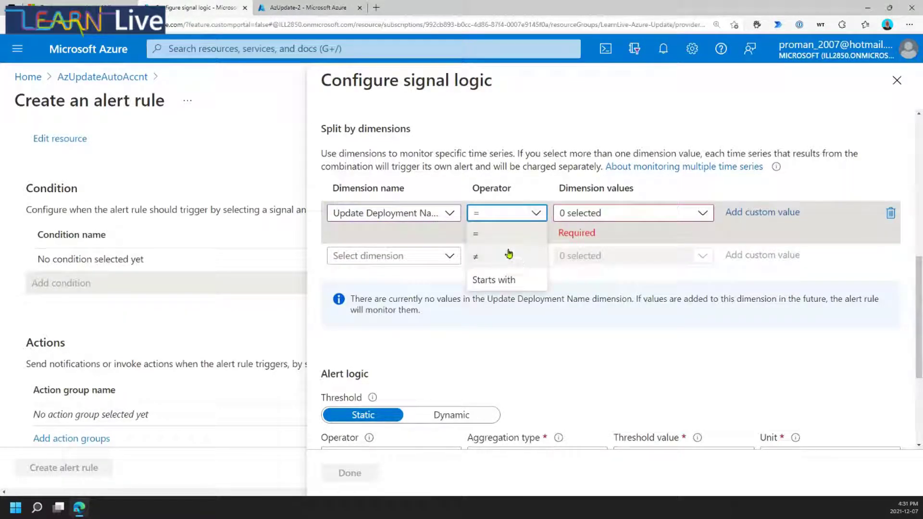
left_click(504, 234)
left_click(615, 214)
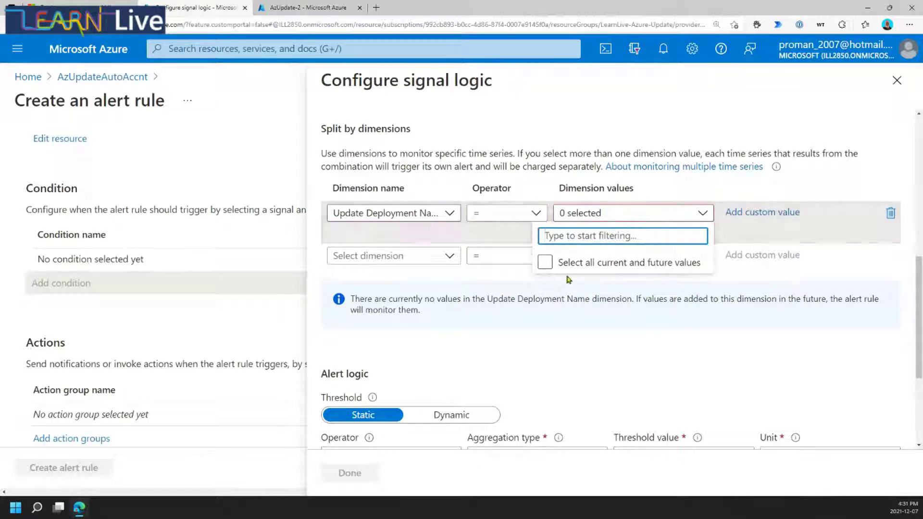
left_click(544, 262)
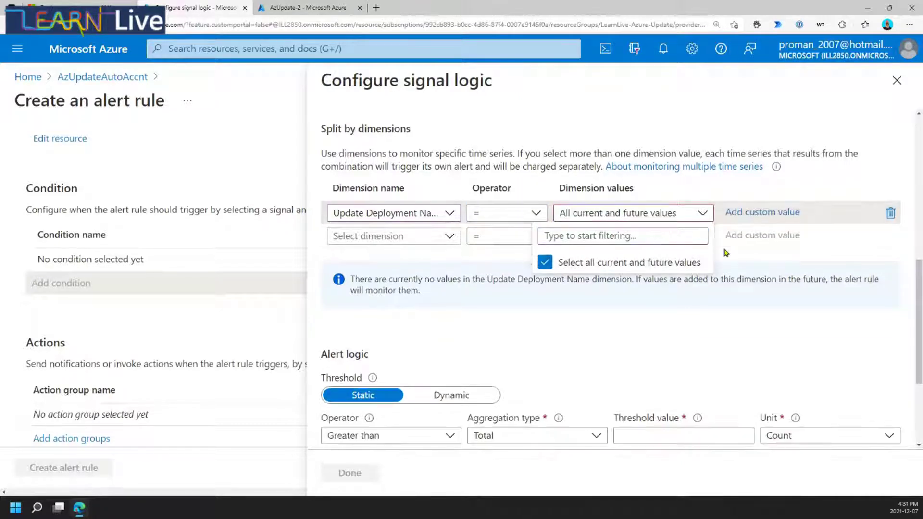
left_click(703, 329)
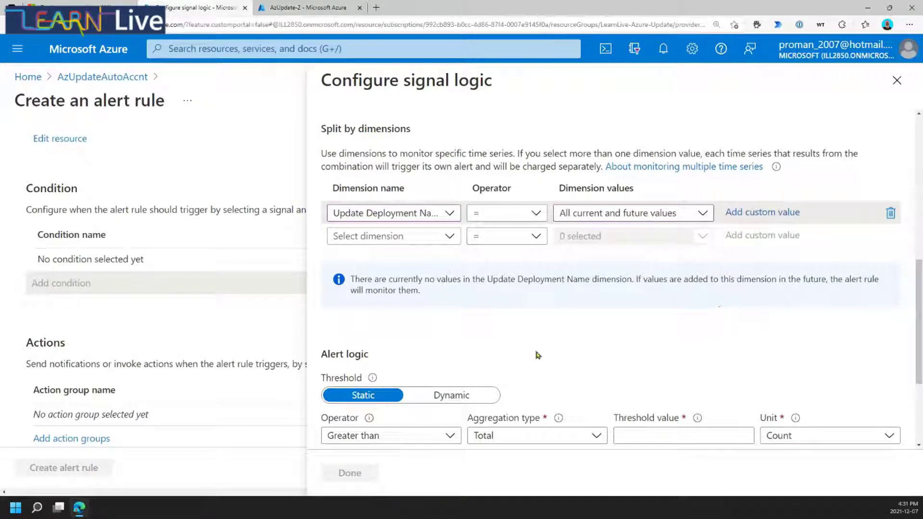
scroll(640, 315, "down", 1)
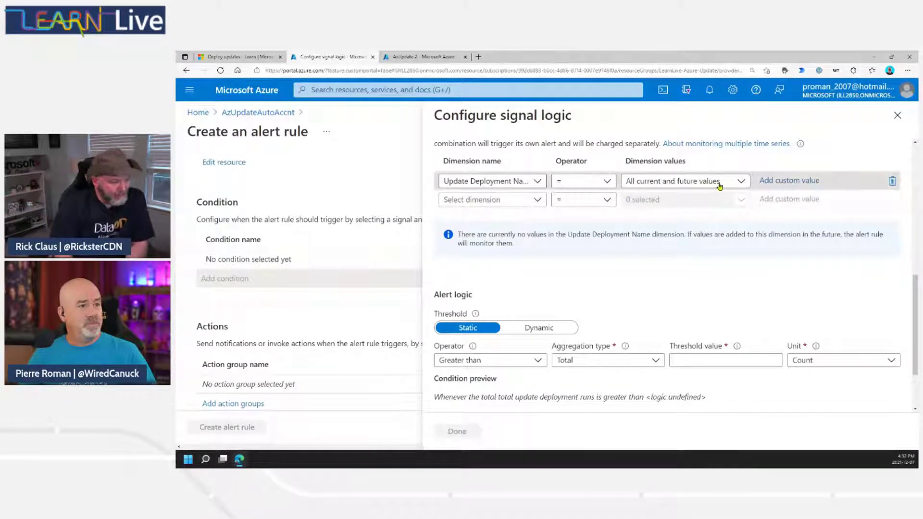
scroll(673, 305, "down", 2)
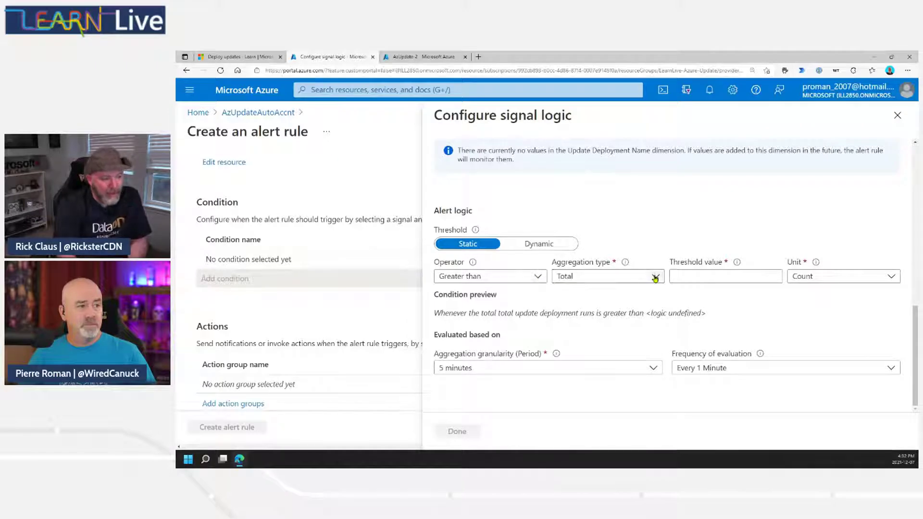
Set the threshold value to 0 so the alert fires on any deployment run.
left_click(697, 275)
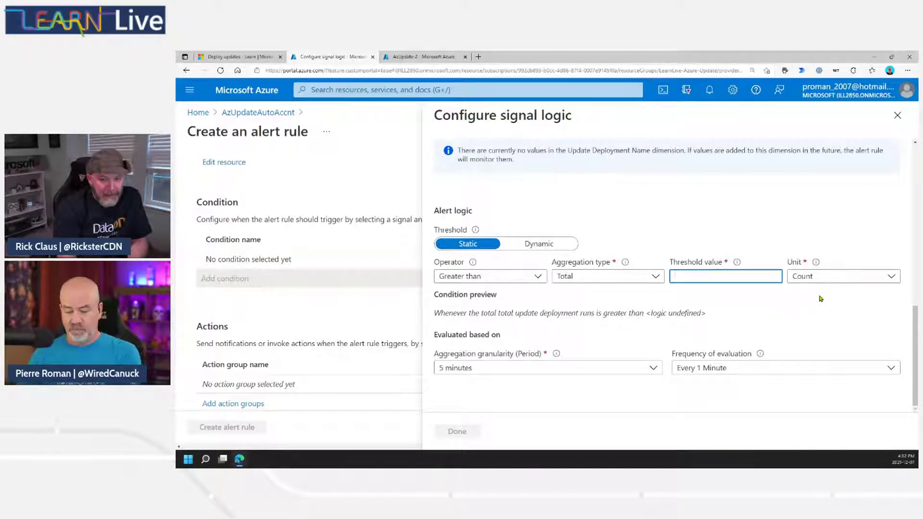
type("0")
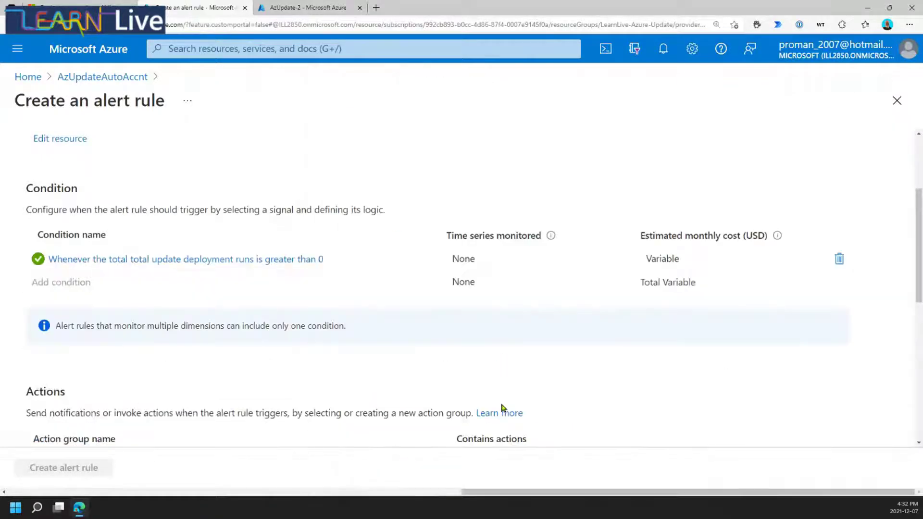
scroll(537, 338, "down", 4)
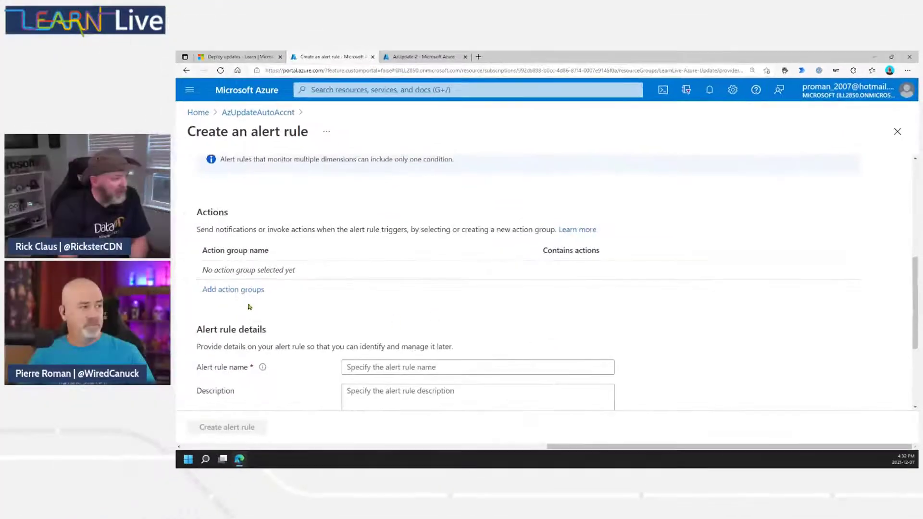
Open Add action groups and search the existing groups, finding none.
left_click(236, 291)
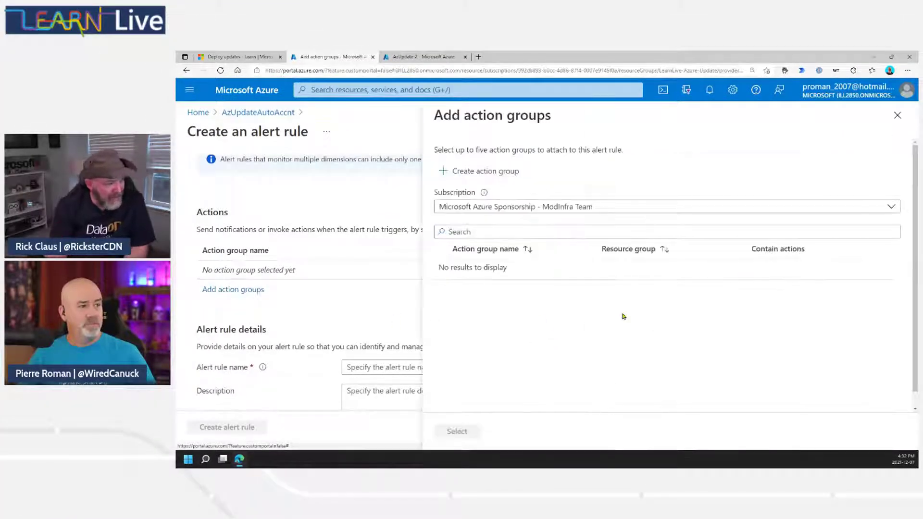
left_click(546, 231)
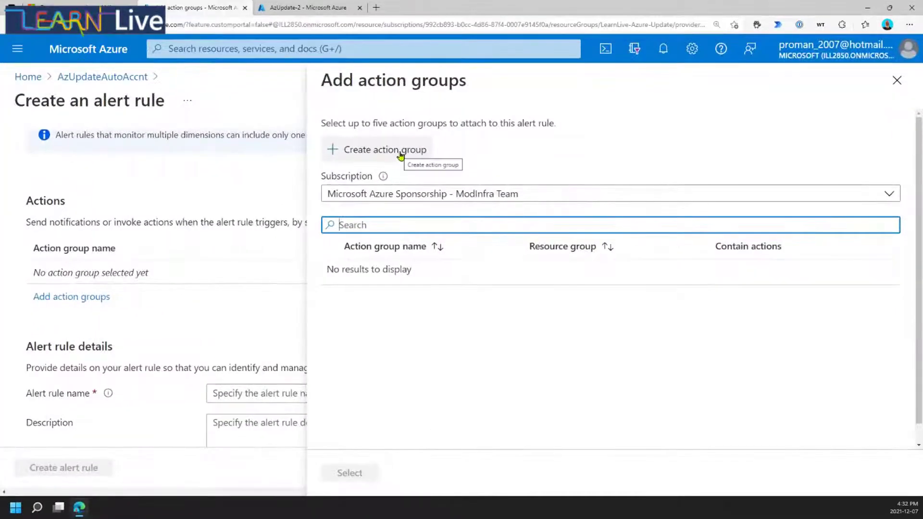
Create a new action group named AzUpdate_group and continue to its Notifications step.
left_click(399, 153)
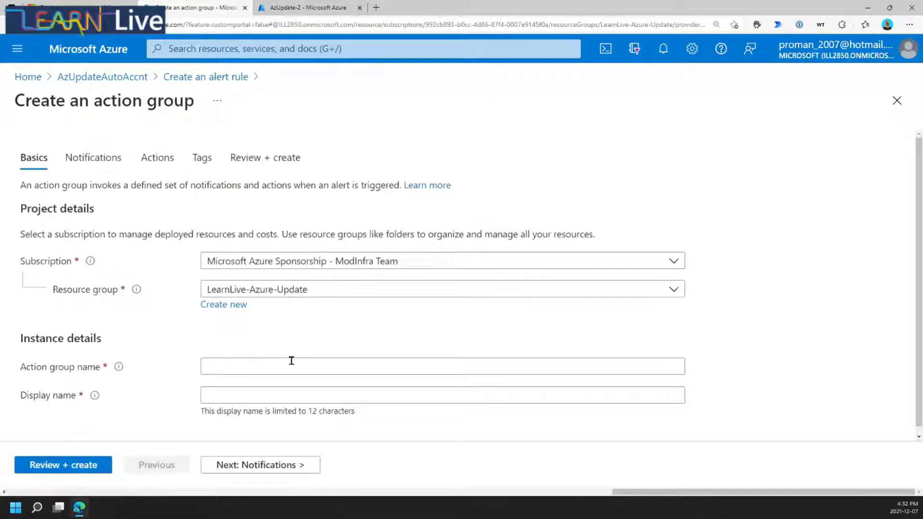
left_click(321, 358)
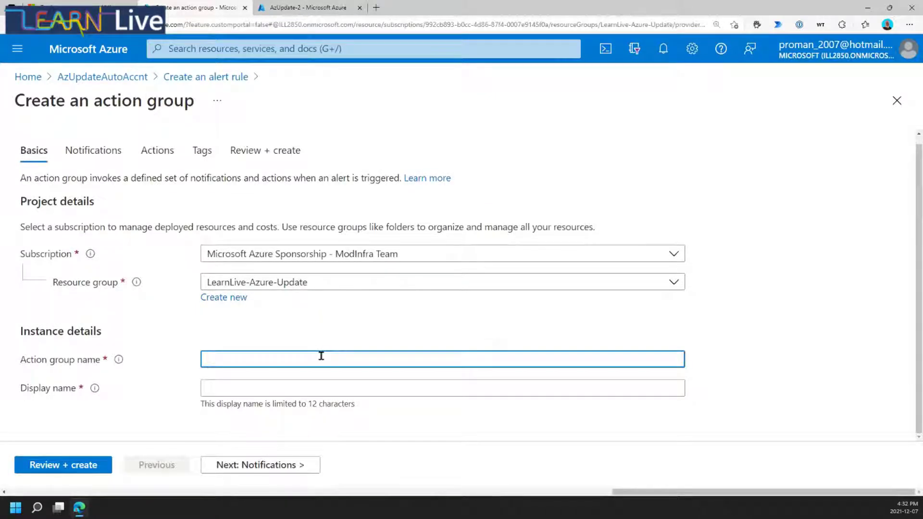
type("AzUpdate_group")
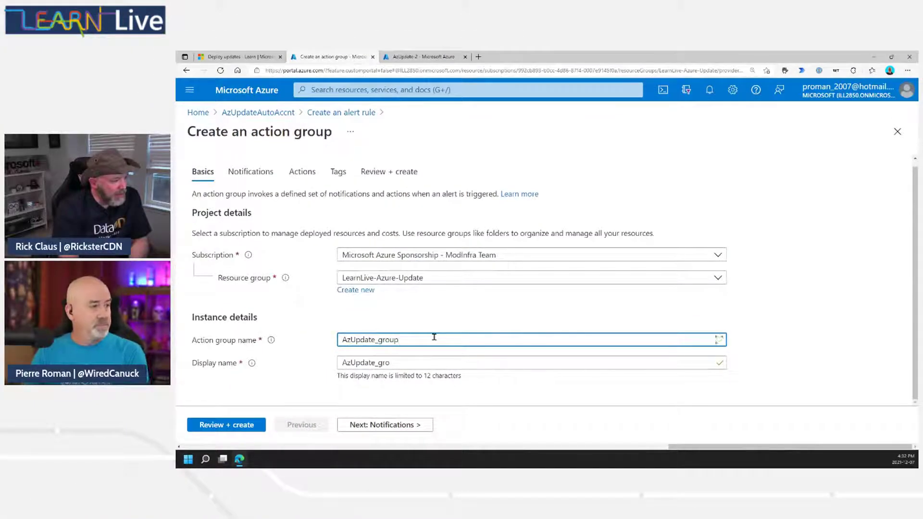
left_click(423, 364)
left_click(401, 429)
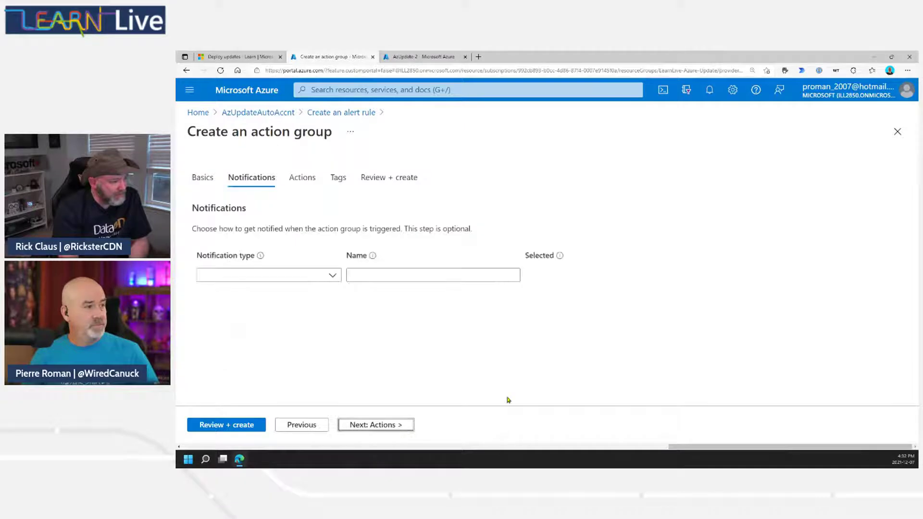
Add an Email/SMS message/Push/Voice notification named emailadmins.
left_click(330, 277)
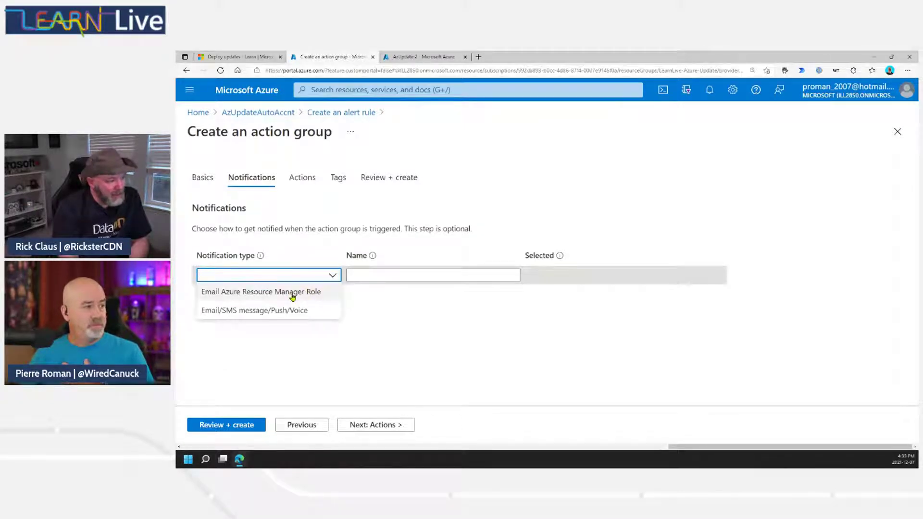
left_click(269, 310)
left_click(379, 274)
type("email")
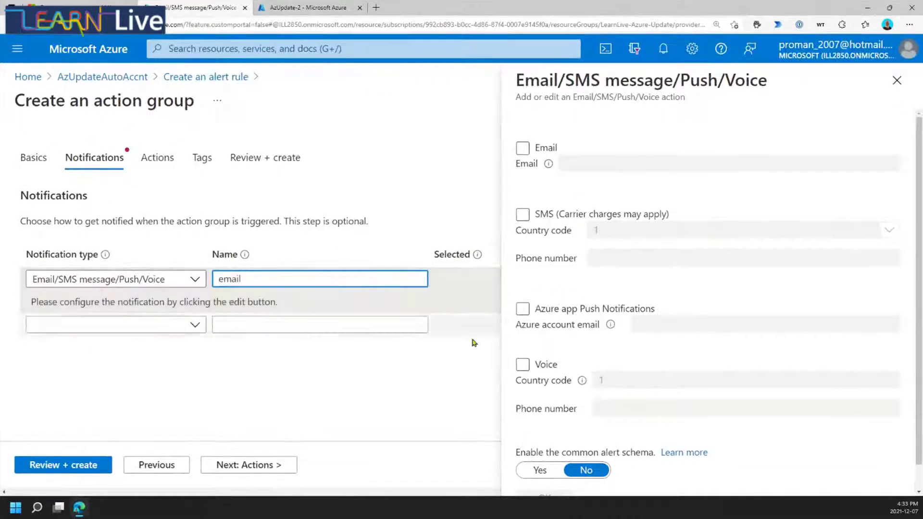
type(" a")
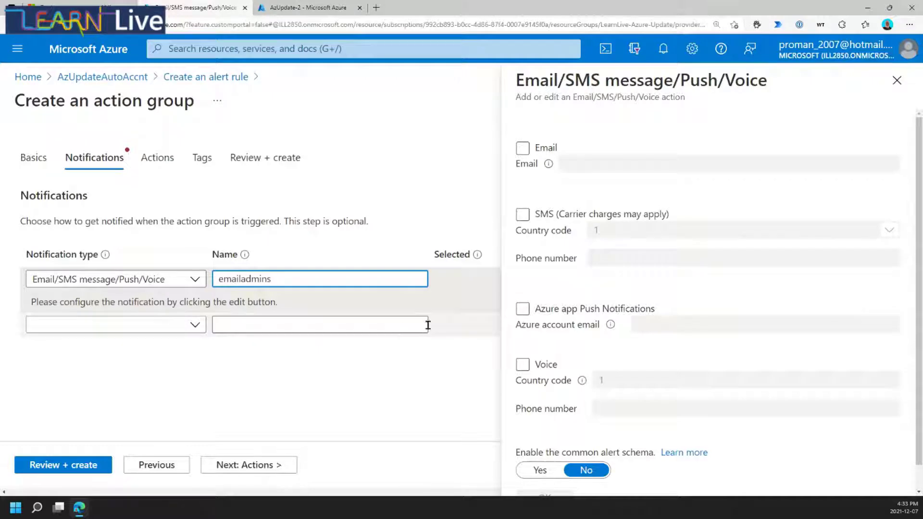
Enable email delivery to the admins' email address and save the notification settings.
left_click(525, 149)
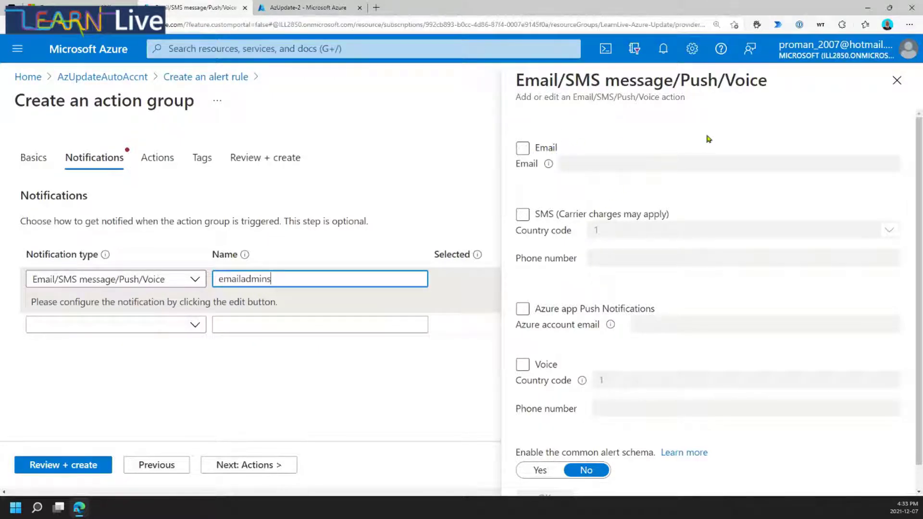
left_click(523, 148)
left_click(653, 165)
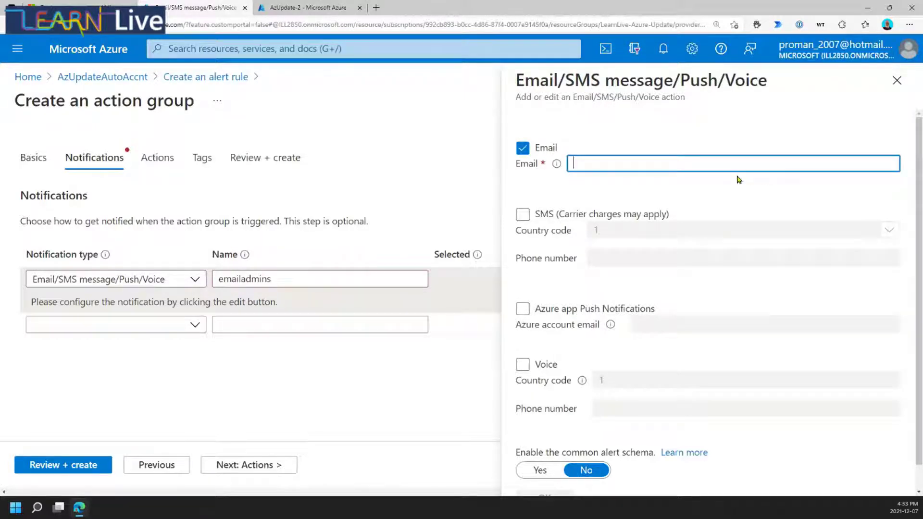
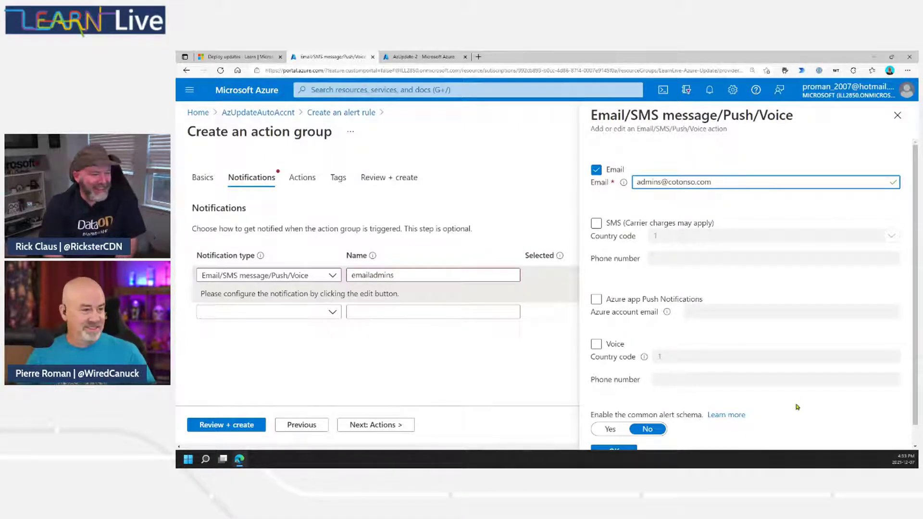
scroll(799, 405, "down", 1)
left_click(613, 431)
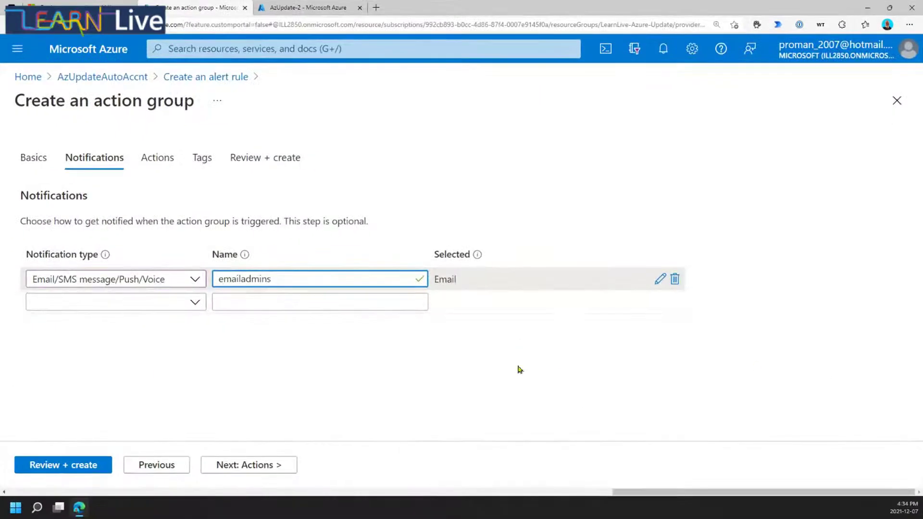
Move through Notifications and Actions to the Tags step without adding any notification or action.
left_click(195, 302)
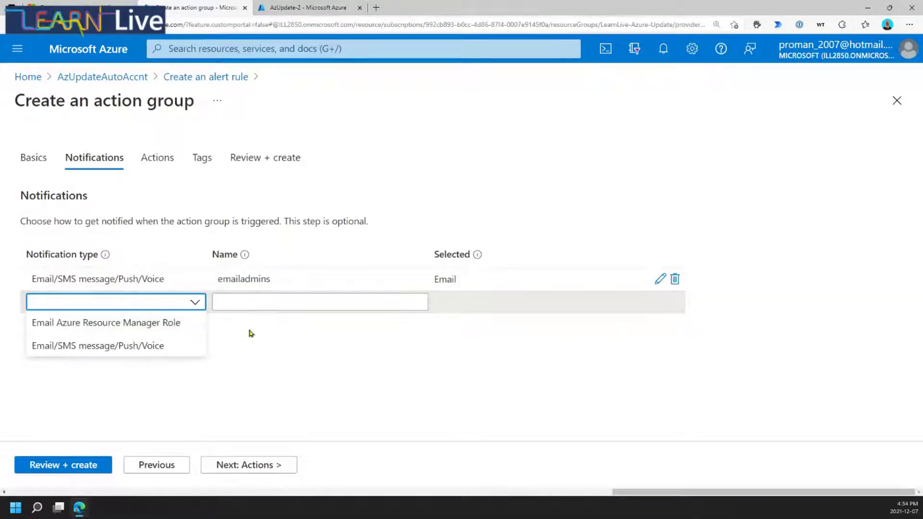
left_click(292, 354)
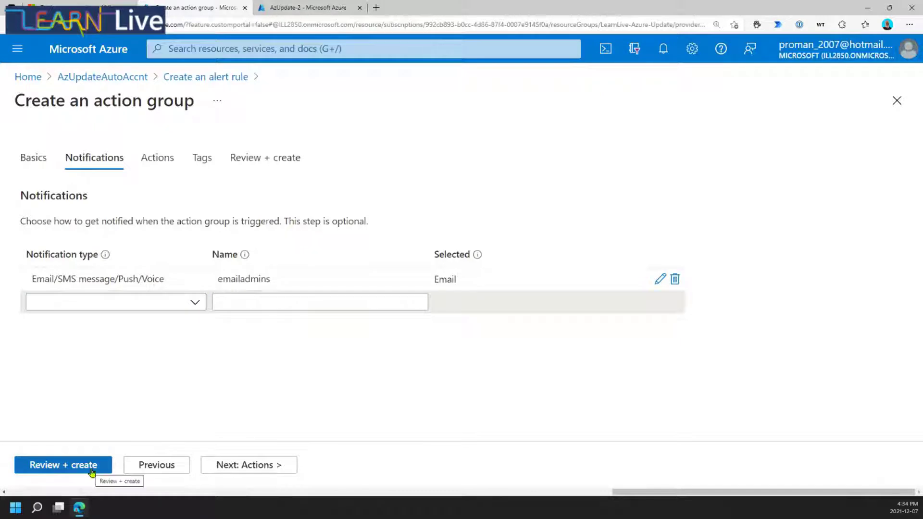
left_click(263, 466)
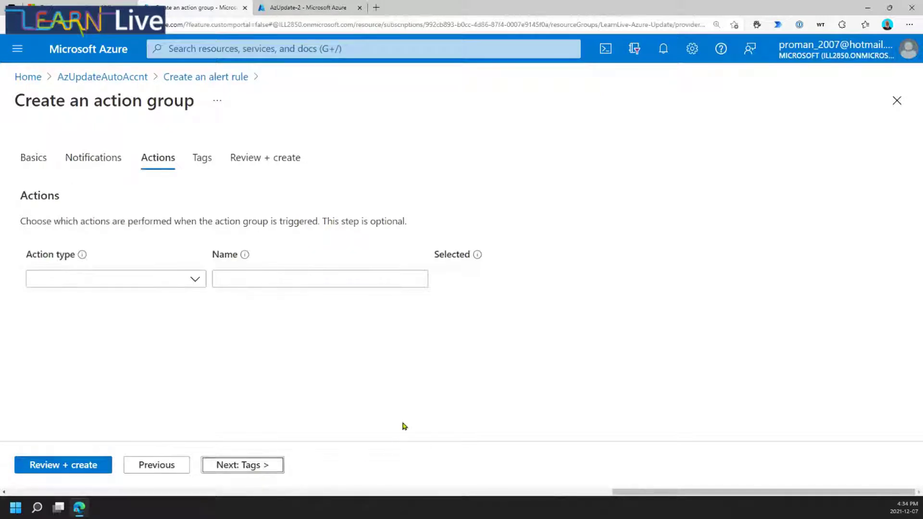
left_click(193, 281)
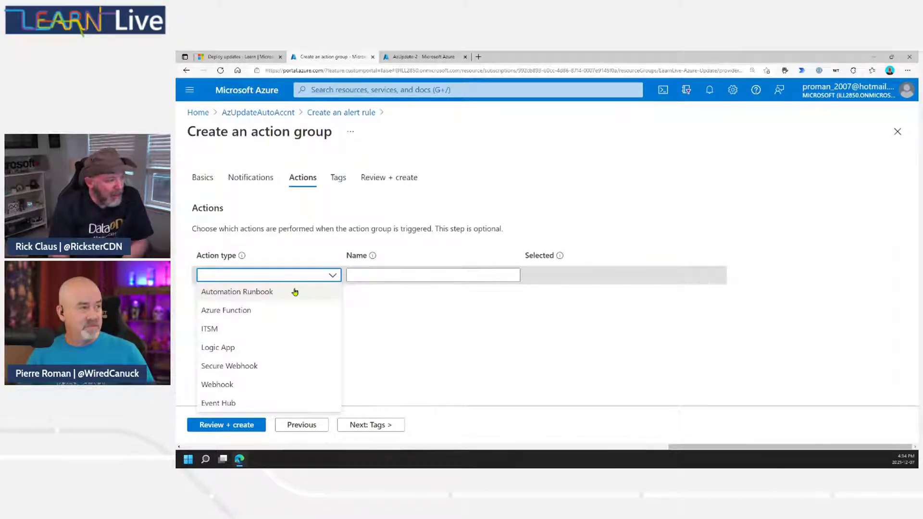
left_click(505, 336)
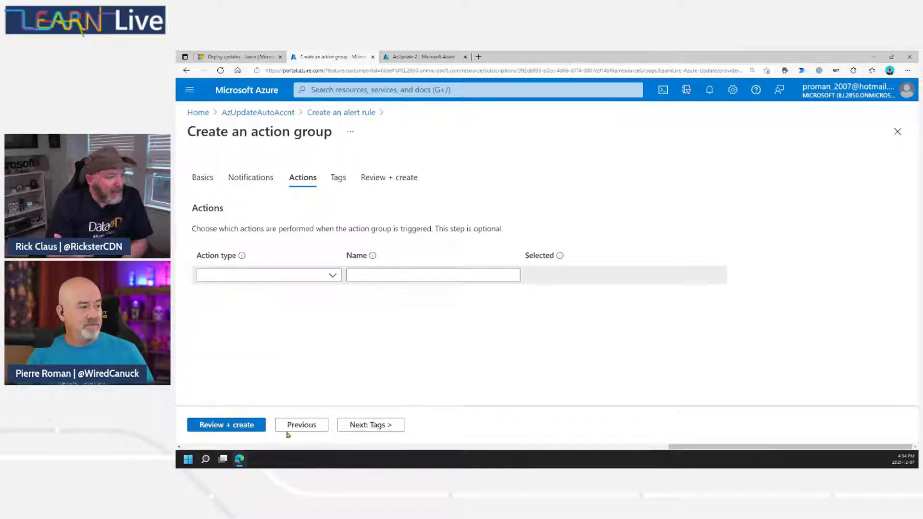
left_click(393, 425)
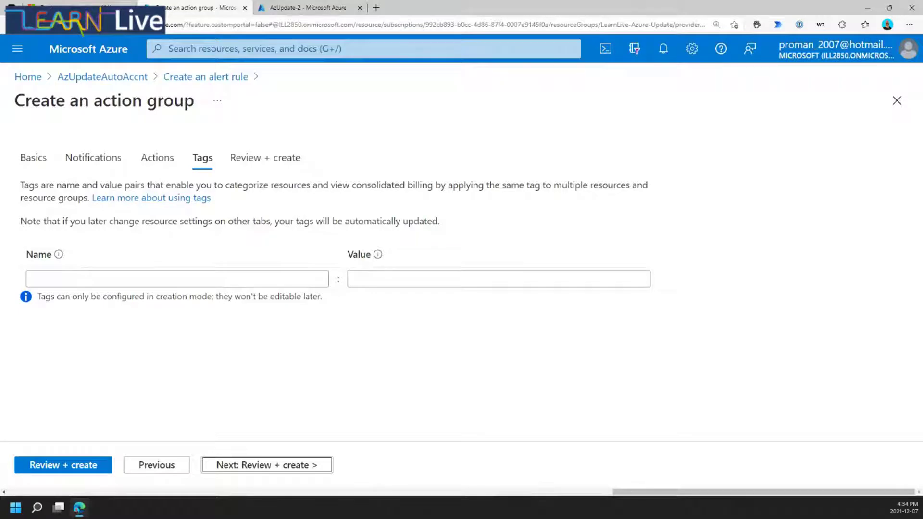
Review and create AzUpdate_group with its single Email notification.
left_click(54, 470)
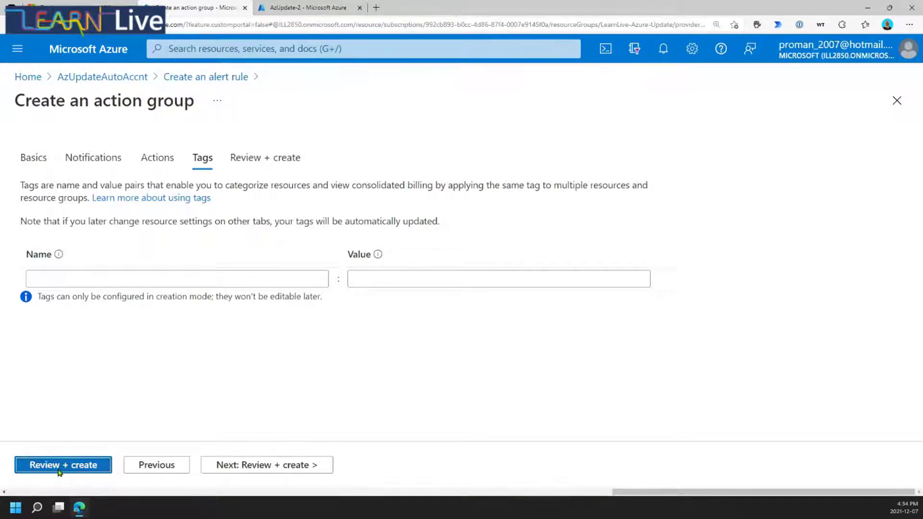
left_click(44, 466)
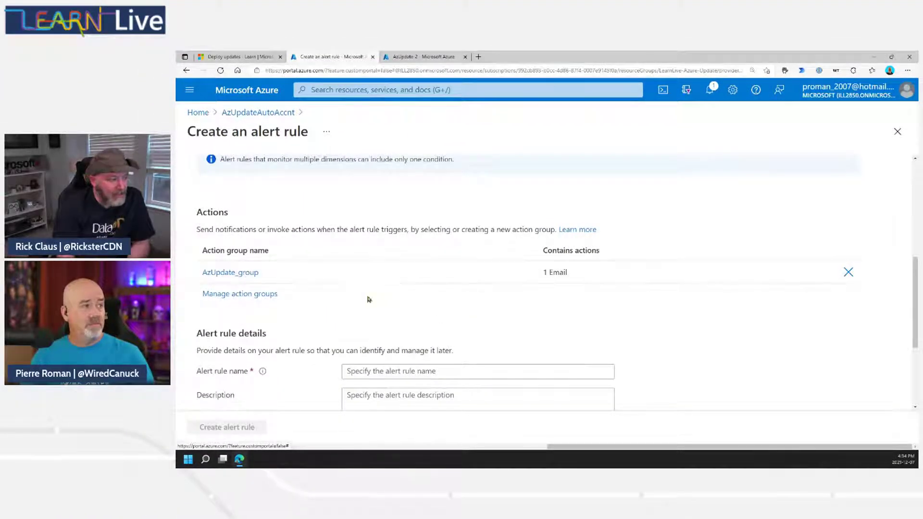
Enter 'Admin rule notification' as the rule name and 'bla bla bla' as its description.
scroll(484, 322, "down", 2)
left_click(471, 296)
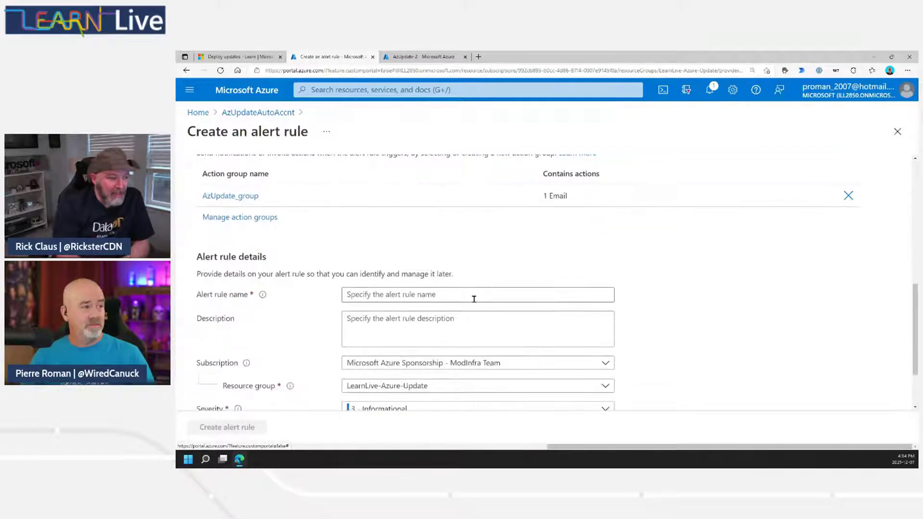
type("Adm")
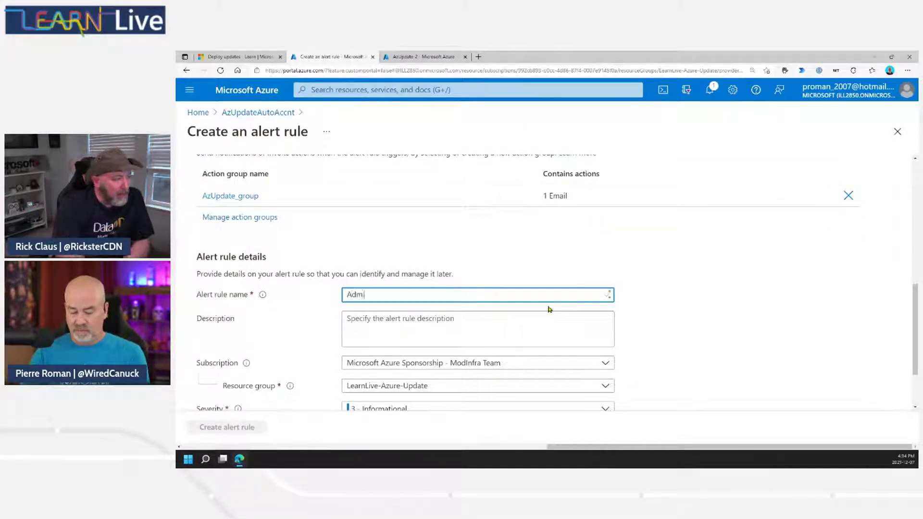
type("in ru")
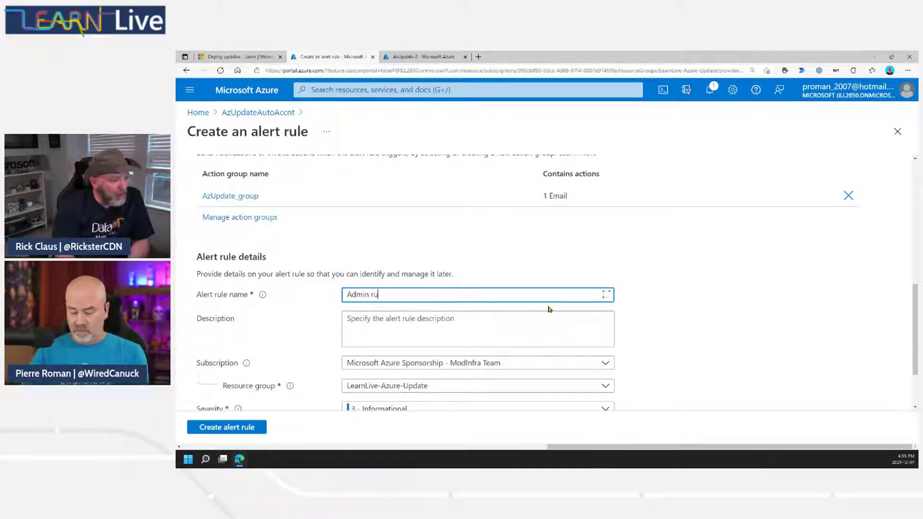
type("le ")
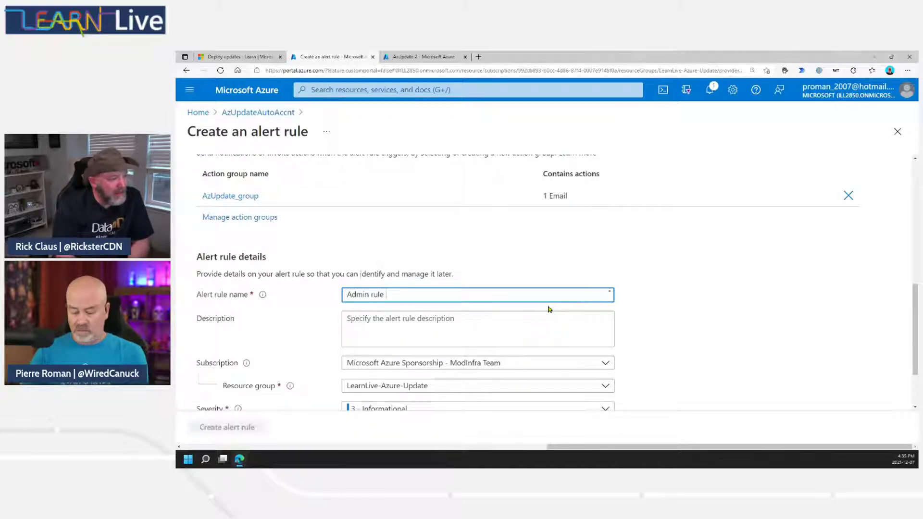
type("notification")
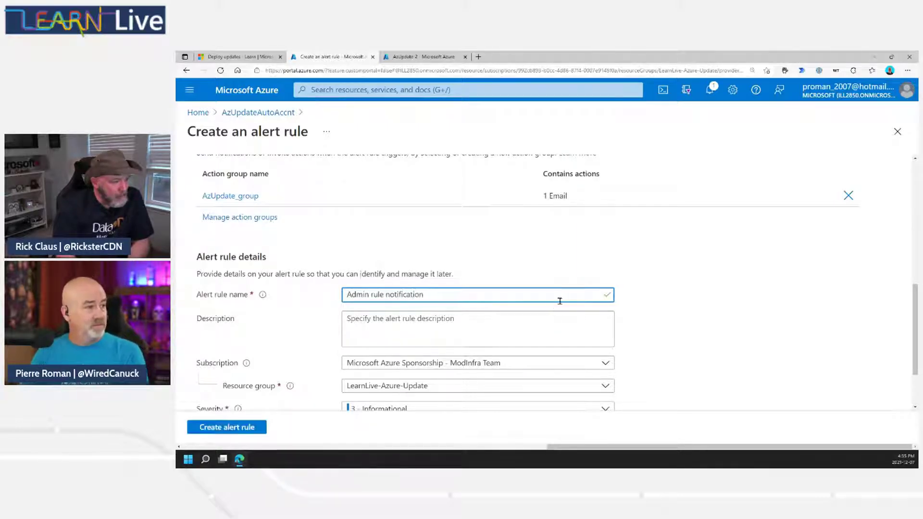
left_click(522, 332)
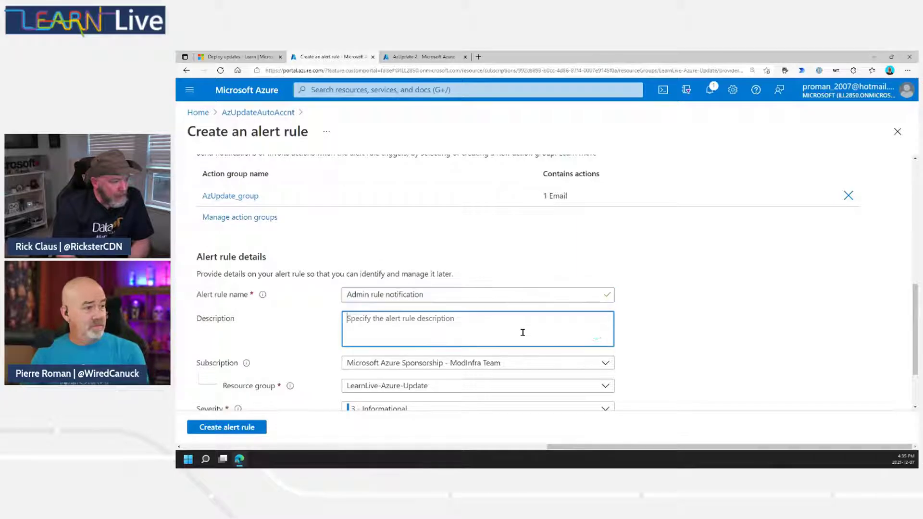
type("bla bla")
type(" bla")
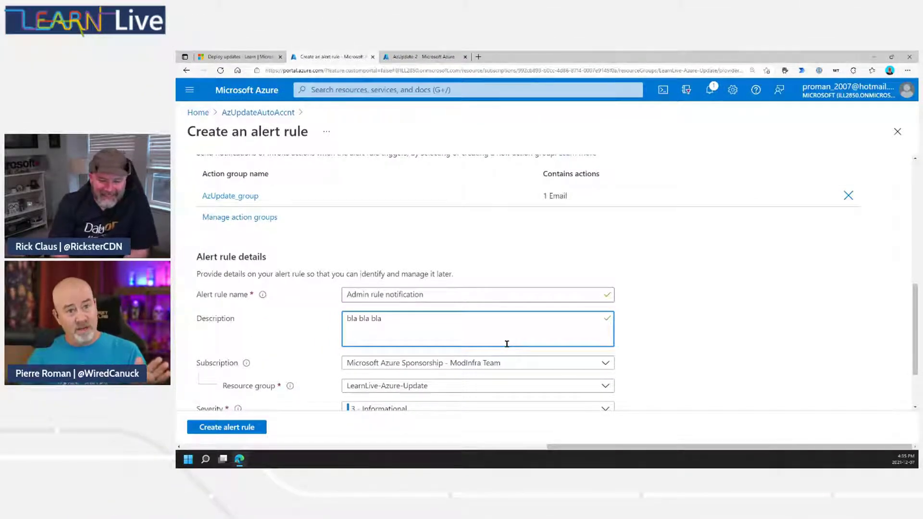
scroll(462, 336, "down", 2)
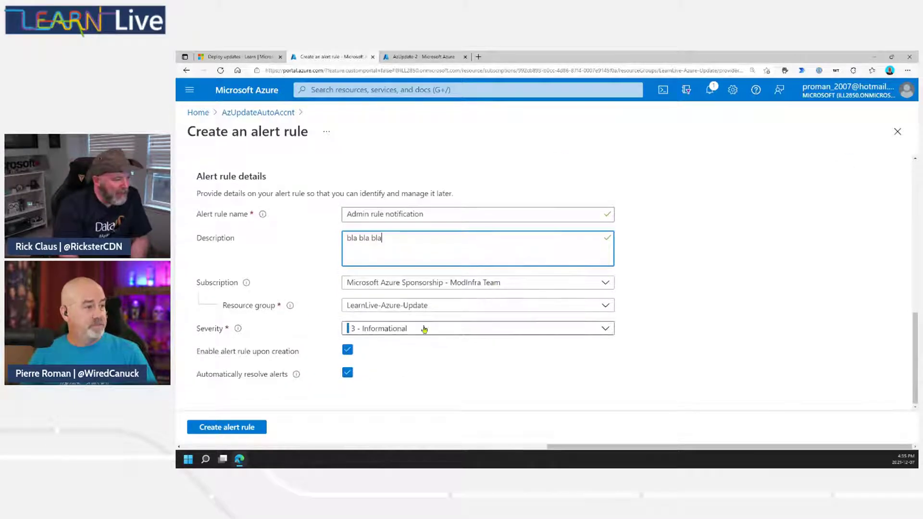
Disable the rule on creation, keep severity 3 - Informational, and create the alert rule.
left_click(454, 359)
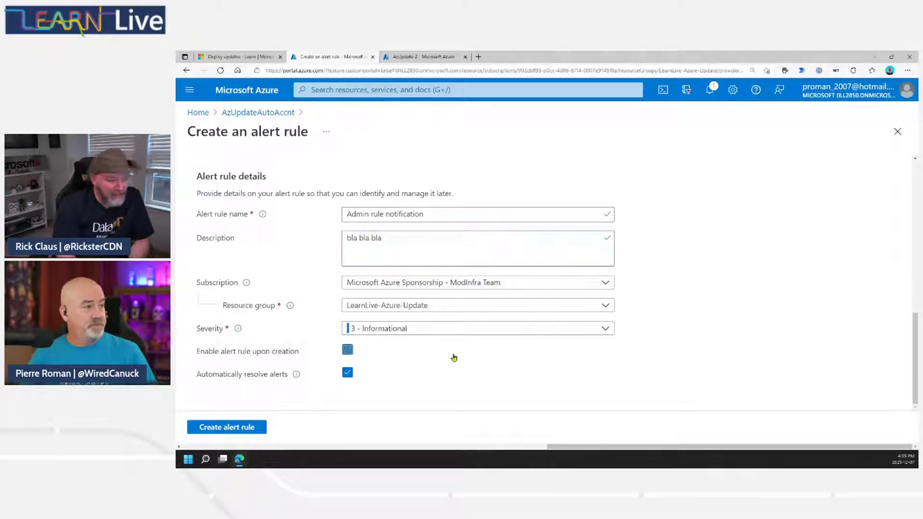
left_click(432, 334)
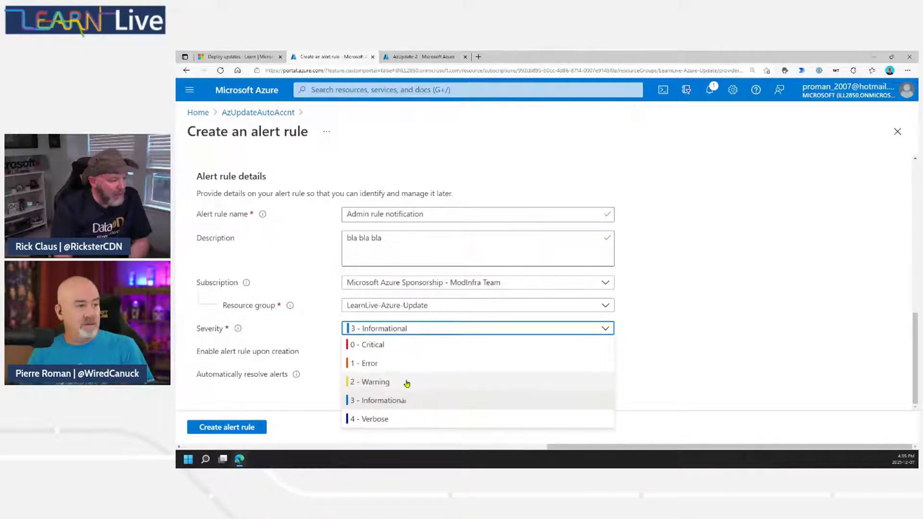
left_click(410, 402)
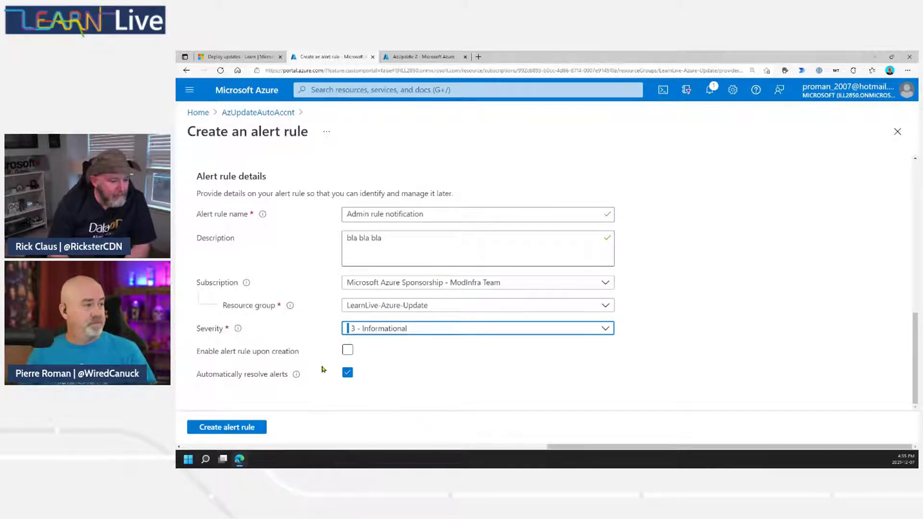
left_click(235, 430)
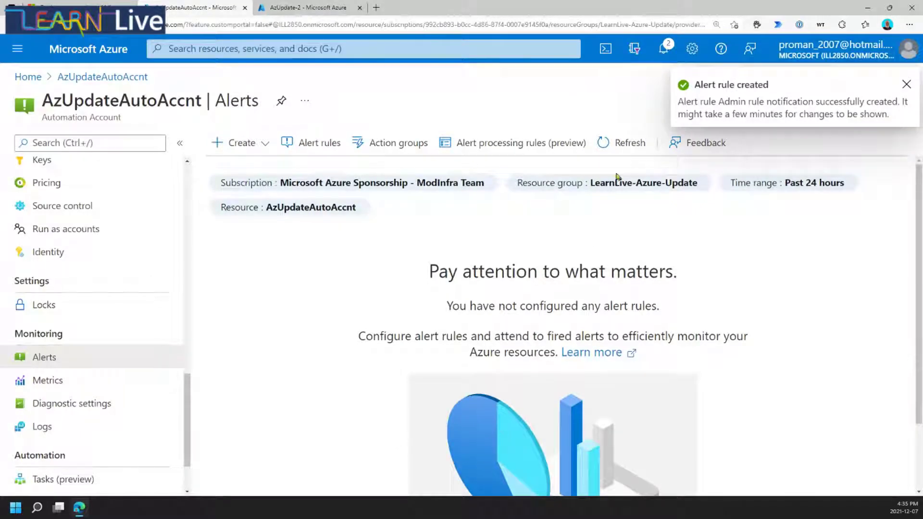
left_click(623, 143)
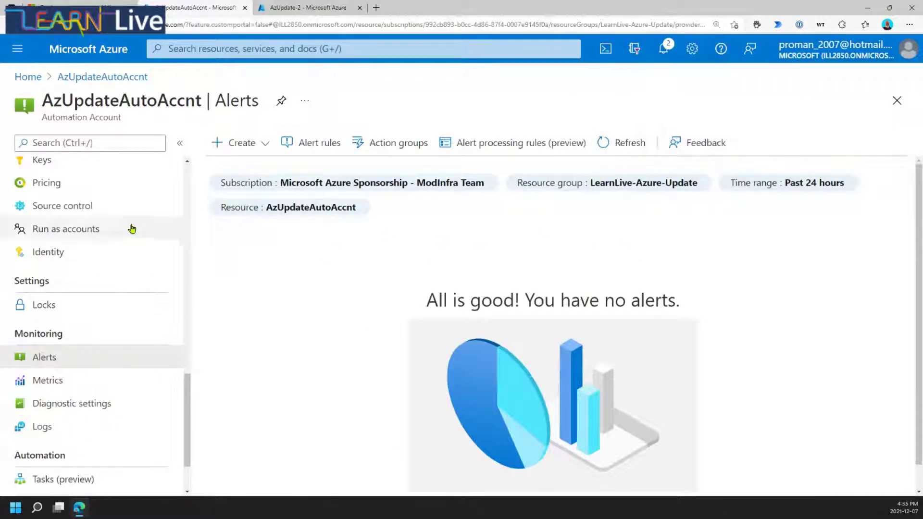
left_click(620, 145)
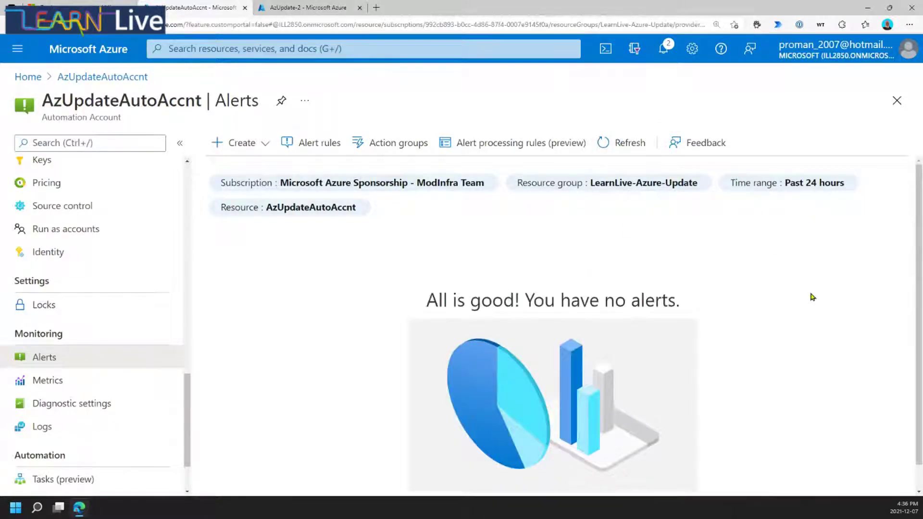
scroll(812, 297, "down", 1)
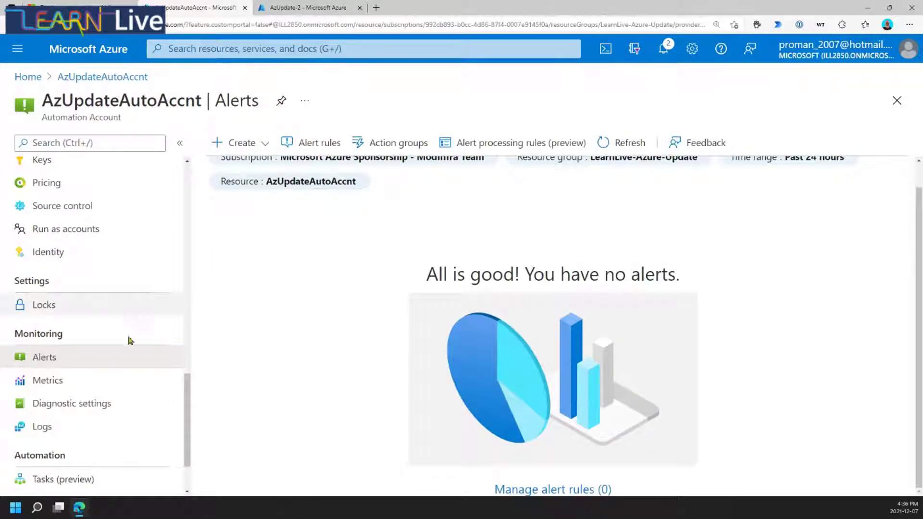
scroll(103, 364, "up", 6)
scroll(100, 332, "up", 5)
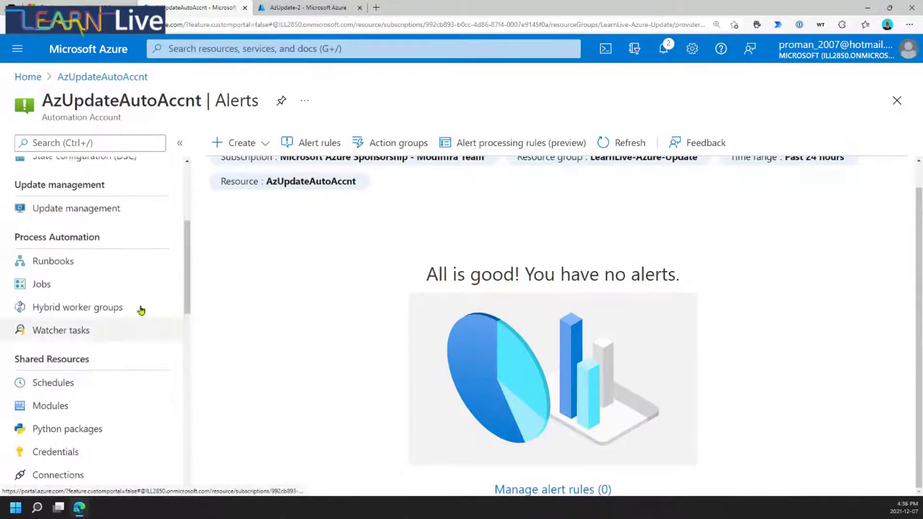
Open Update management and browse the list of 13 missing updates.
left_click(92, 208)
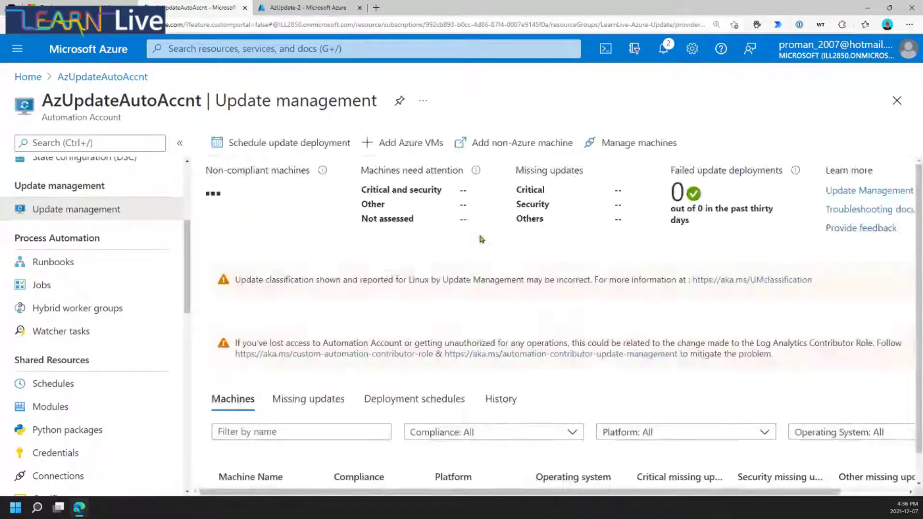
scroll(630, 353, "down", 1)
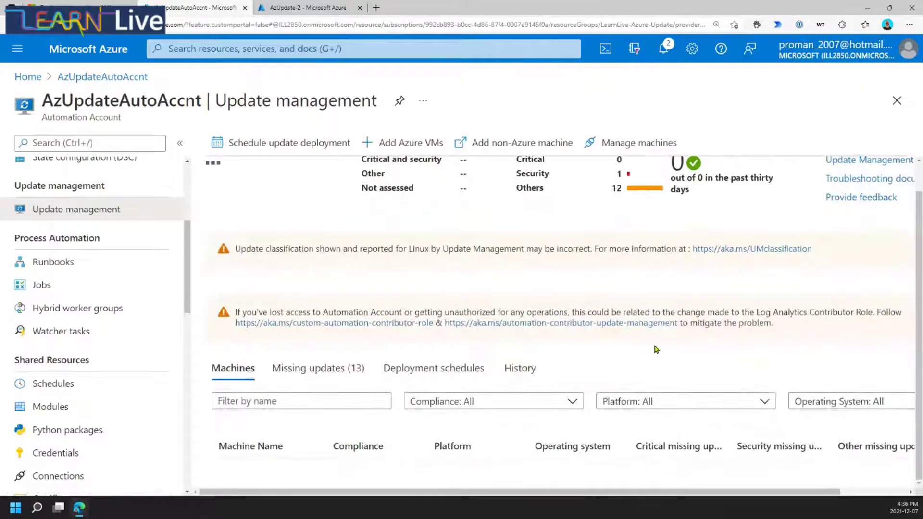
left_click(333, 369)
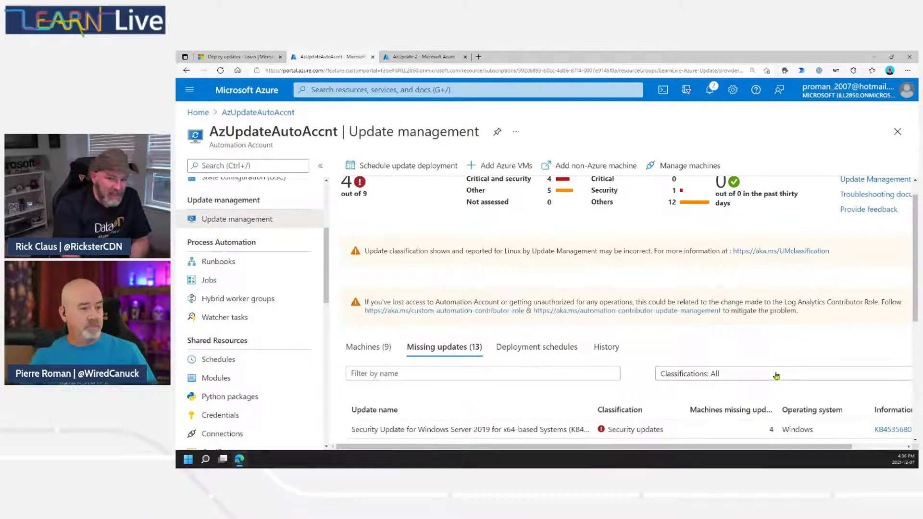
scroll(732, 374, "down", 1)
scroll(732, 374, "down", 4)
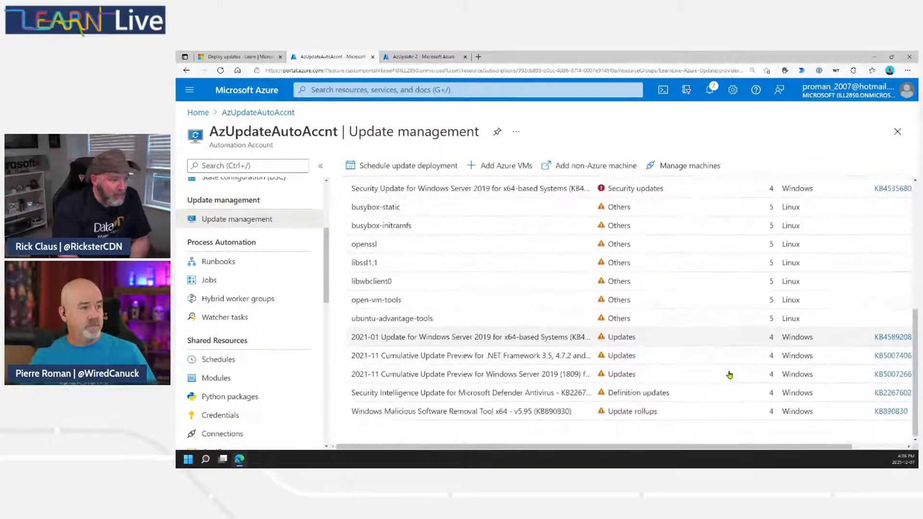
scroll(729, 375, "up", 1)
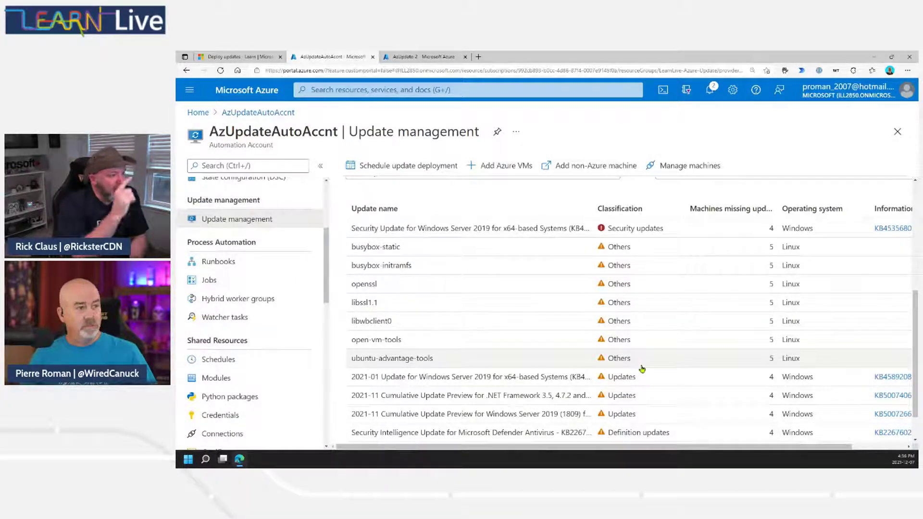
left_click(402, 166)
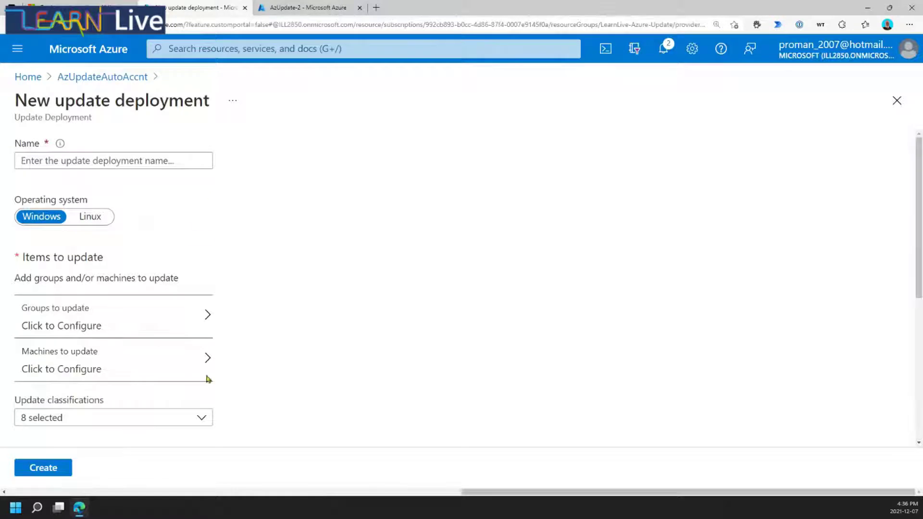
Name the new deployment 'general update' and open the groups to update.
left_click_drag(509, 492, 401, 491)
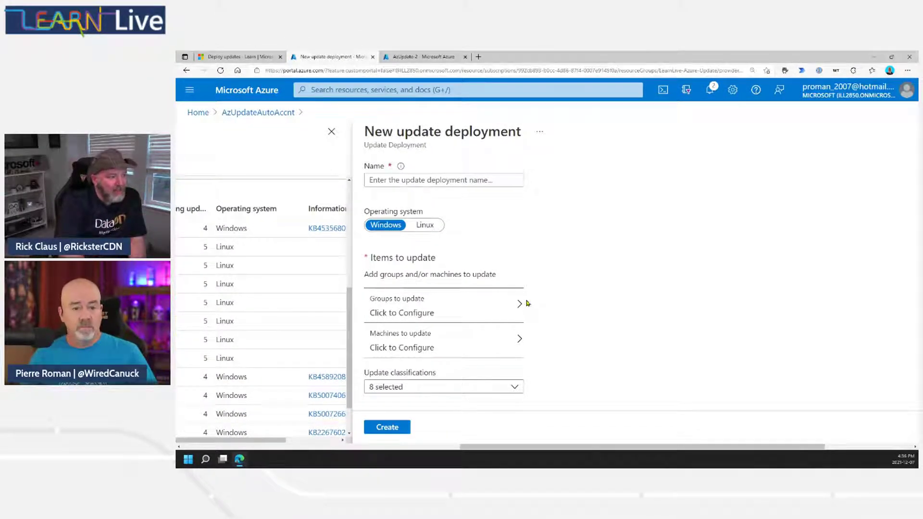
left_click(410, 181)
type("gene")
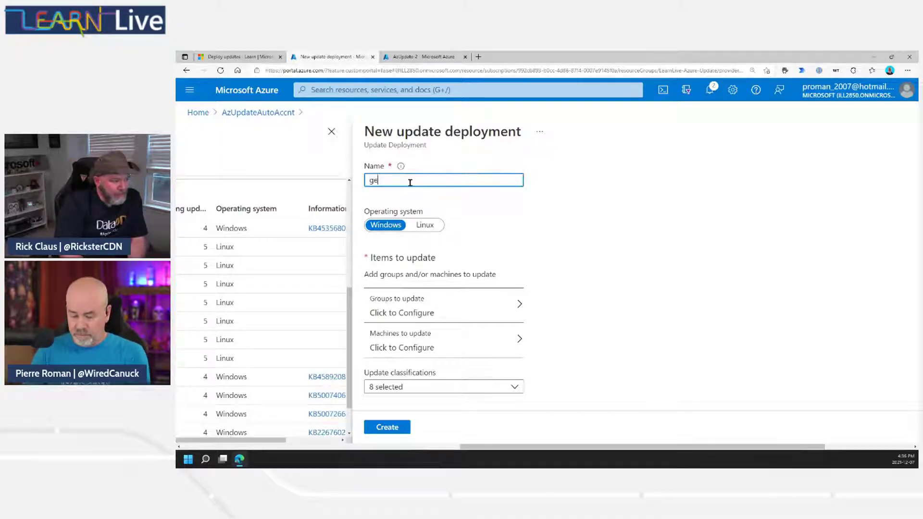
type("ral update")
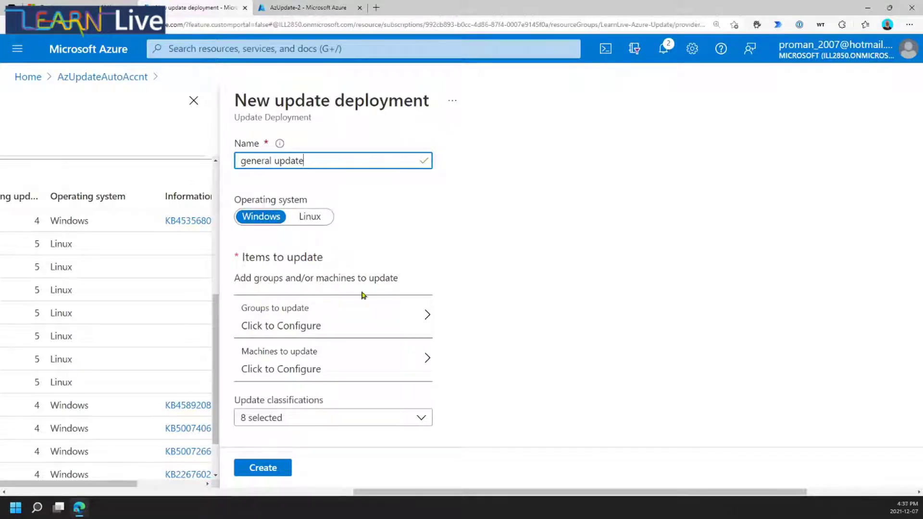
left_click(315, 329)
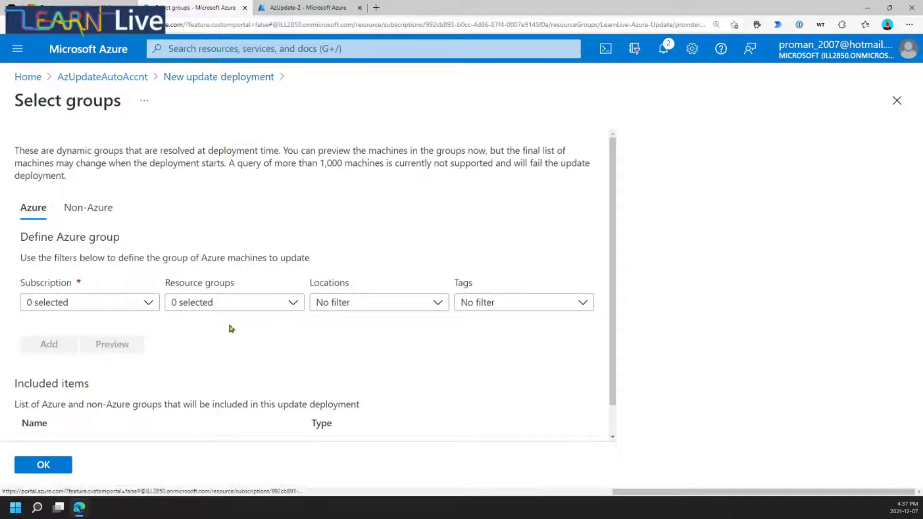
Close Select groups without defining any group, leaving 0 groups selected.
left_click(156, 309)
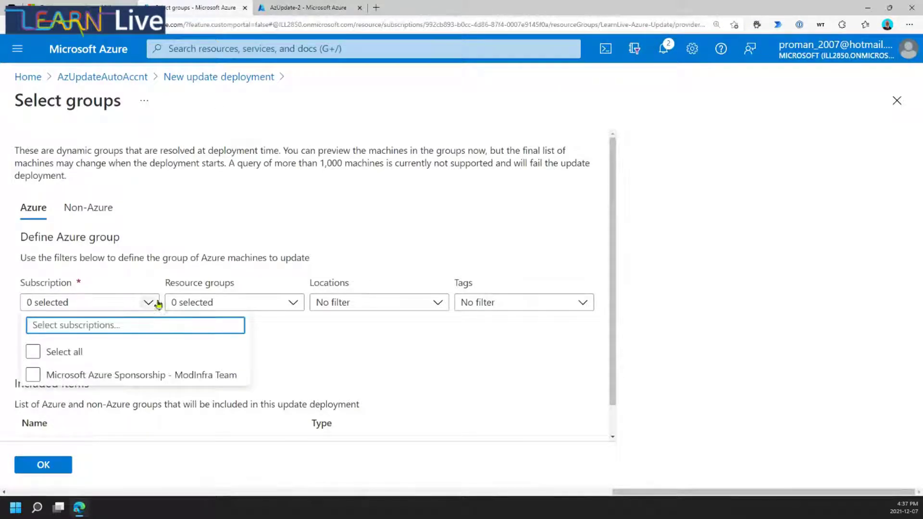
left_click(115, 77)
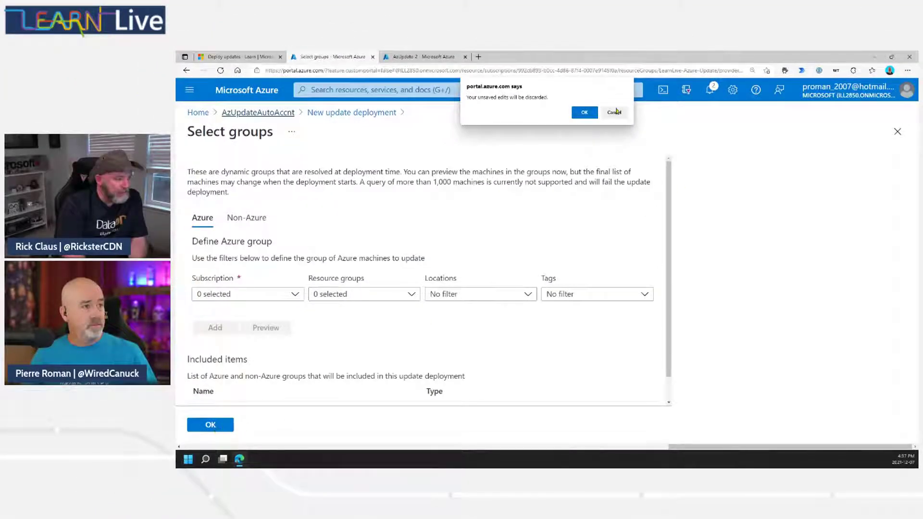
left_click(607, 112)
left_click(219, 424)
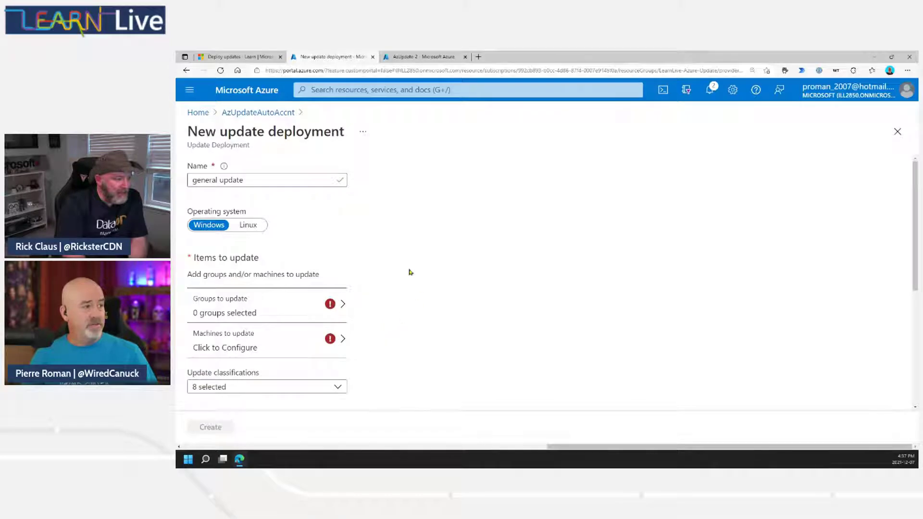
Append ' for windows' to the deployment name and open Select machines.
left_click(259, 180)
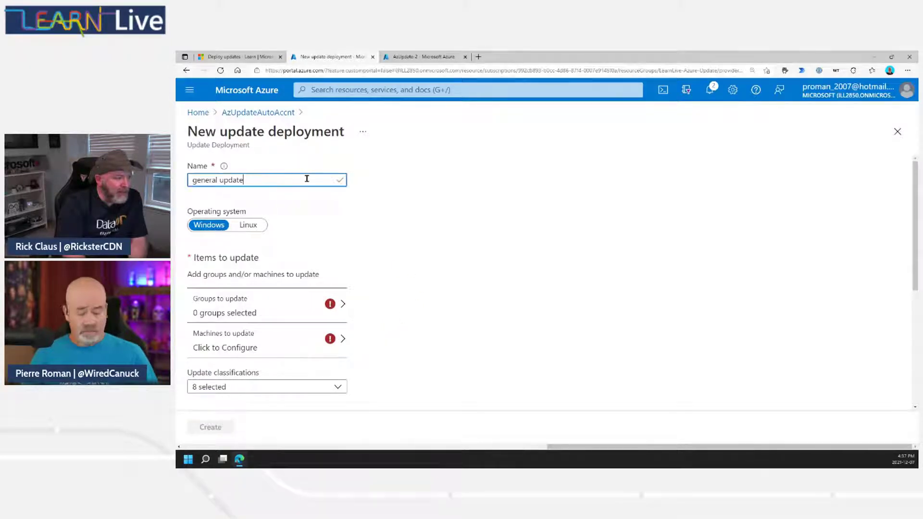
type("for windows")
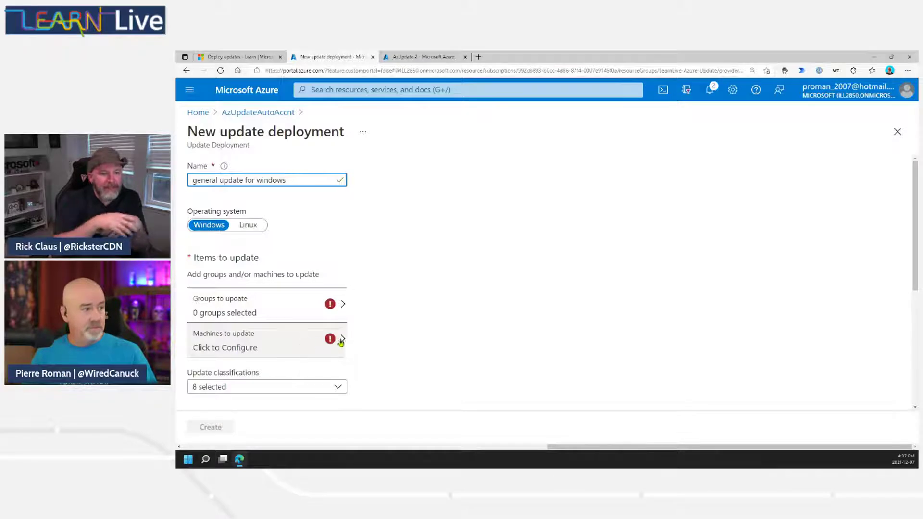
mouse_move(329, 342)
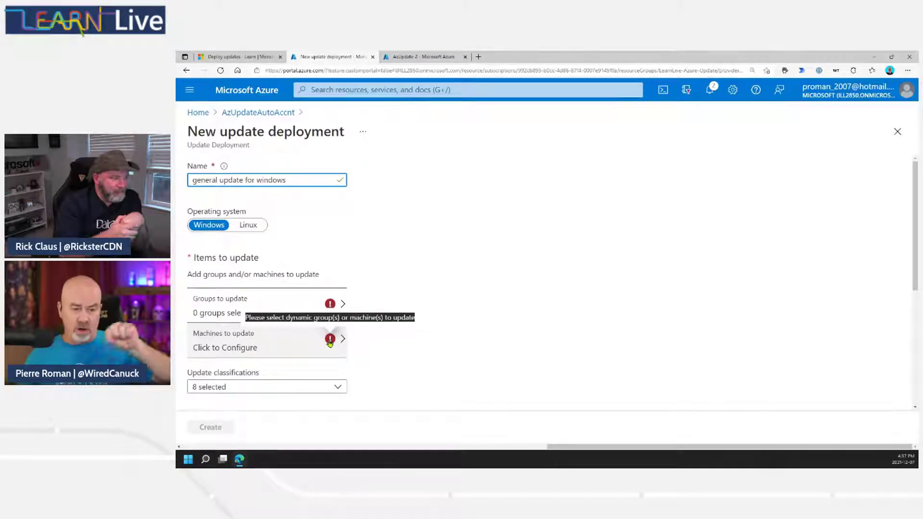
left_click(329, 342)
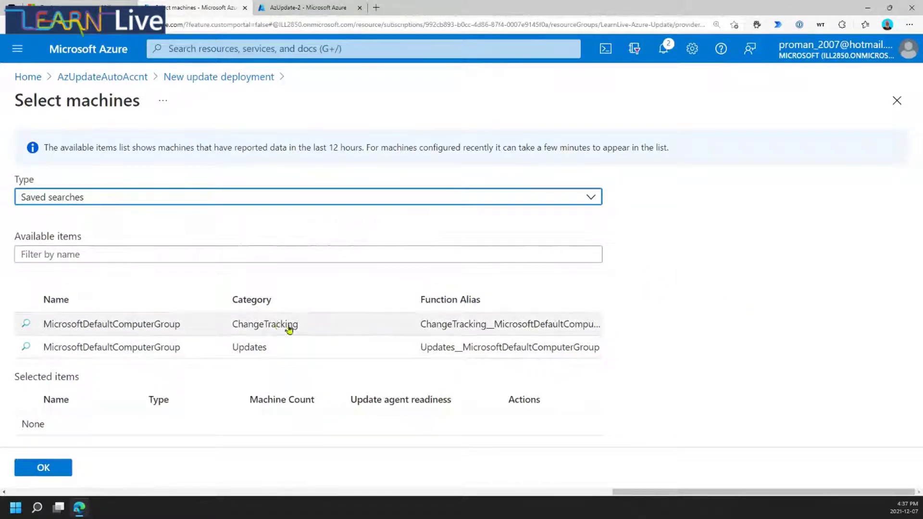
Choose the Updates MicrosoftDefaultComputerGroup saved search as the machines to update and confirm it.
left_click(307, 351)
scroll(731, 335, "down", 1)
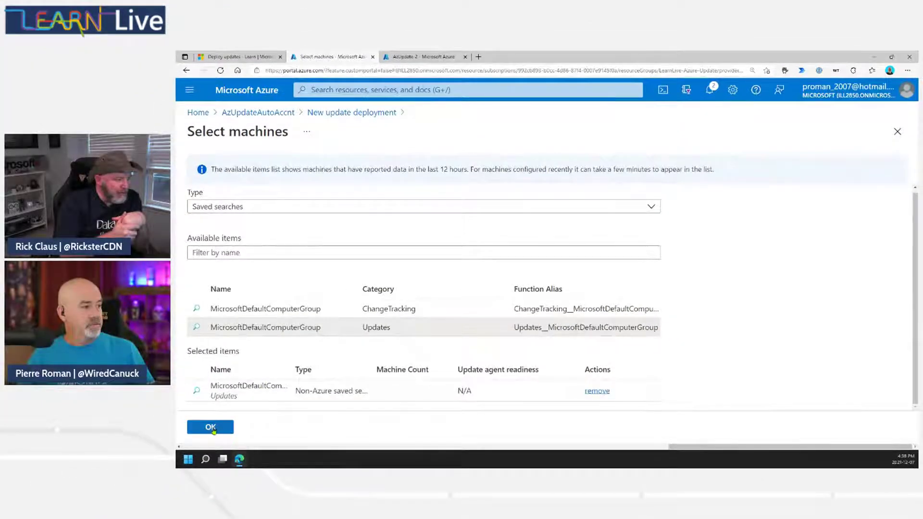
left_click(212, 427)
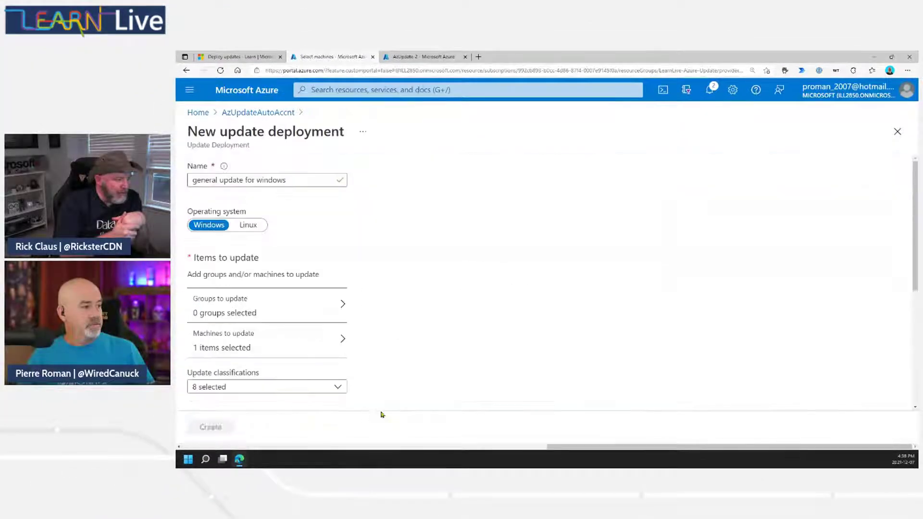
left_click(251, 354)
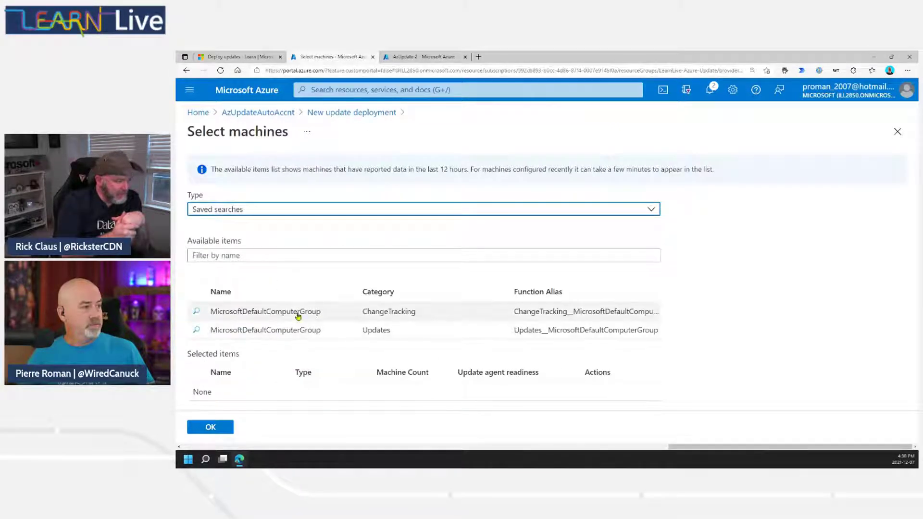
left_click(295, 322)
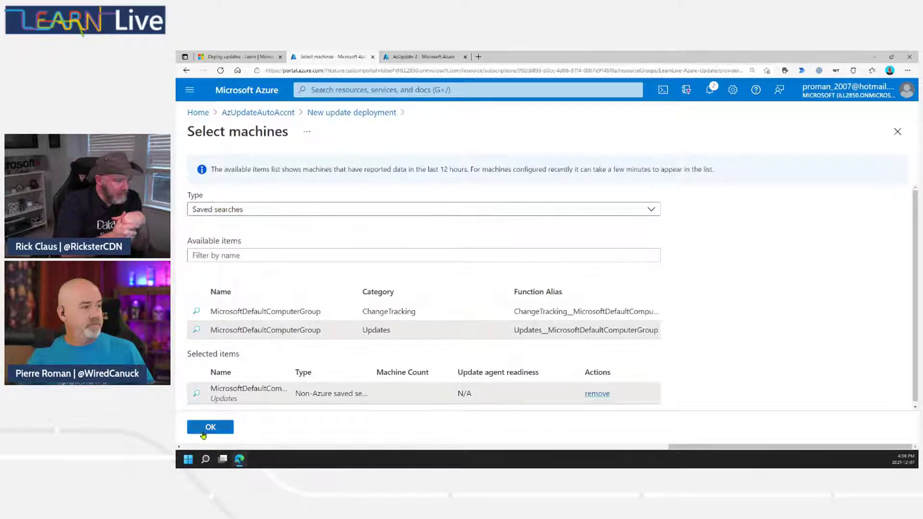
left_click(211, 427)
left_click(296, 386)
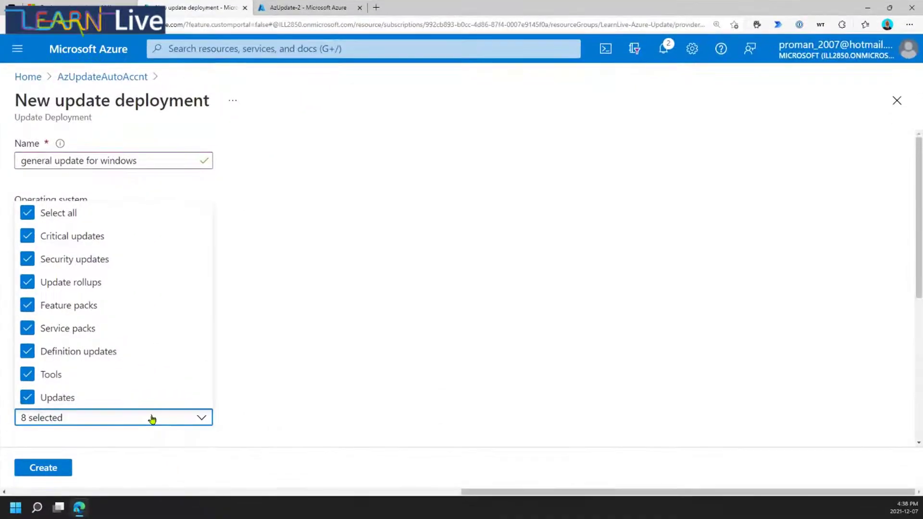
left_click(303, 306)
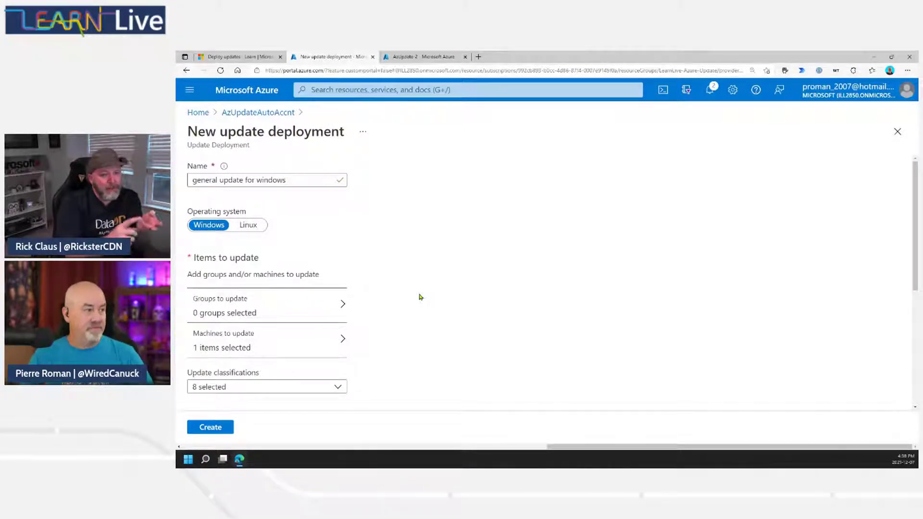
left_click(337, 393)
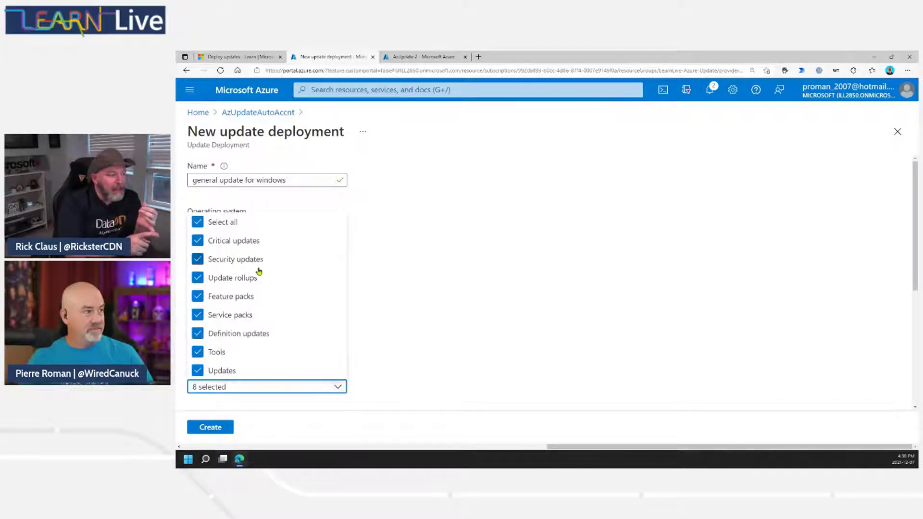
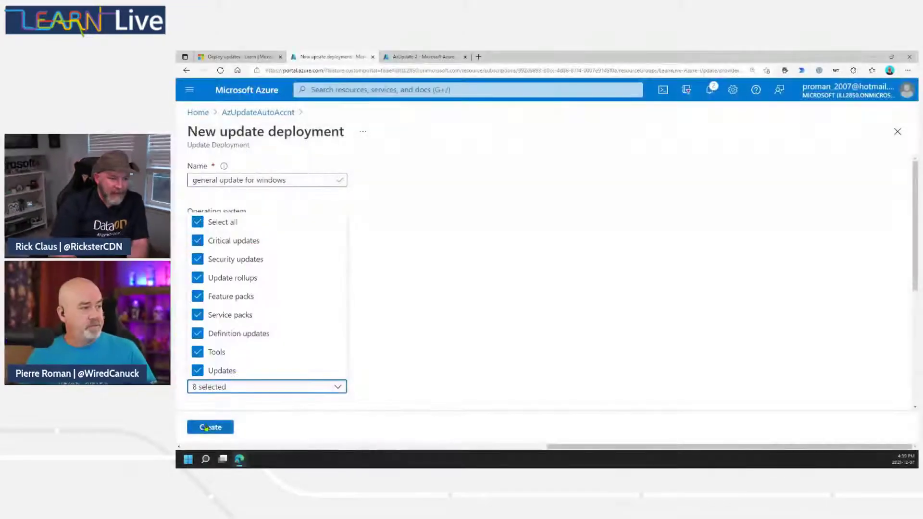
Close the Update classifications list with all 8 classifications selected and scroll down the form.
left_click(207, 427)
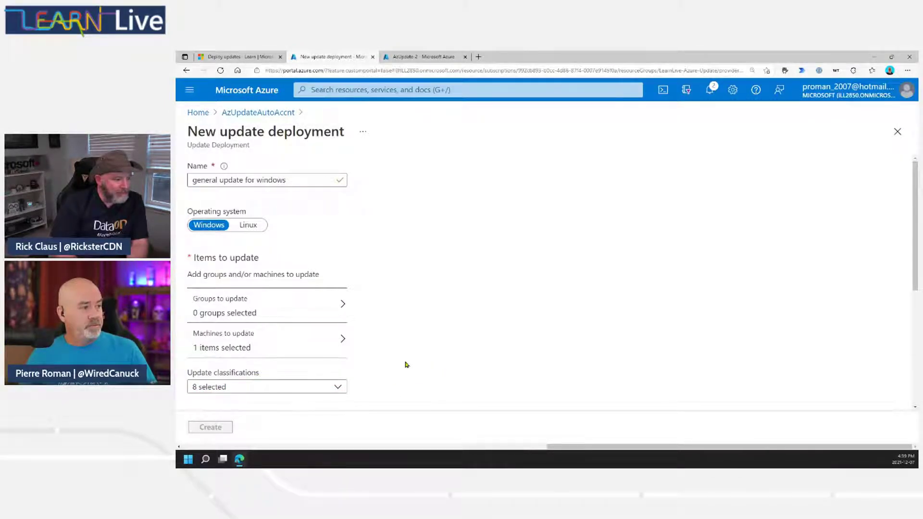
scroll(405, 364, "down", 5)
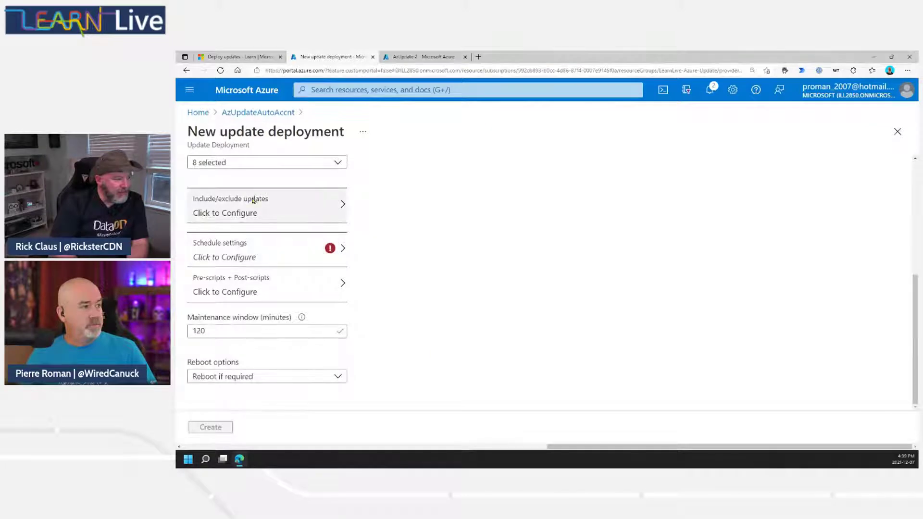
left_click(311, 210)
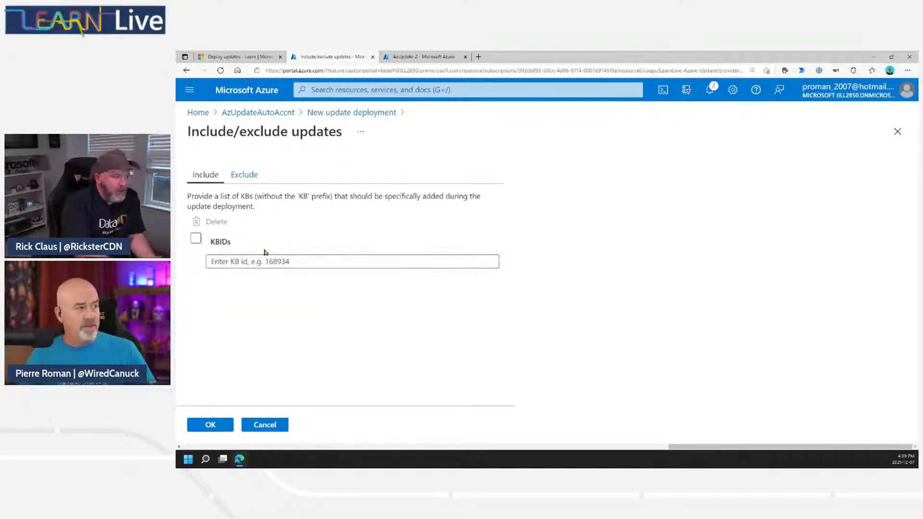
left_click(244, 175)
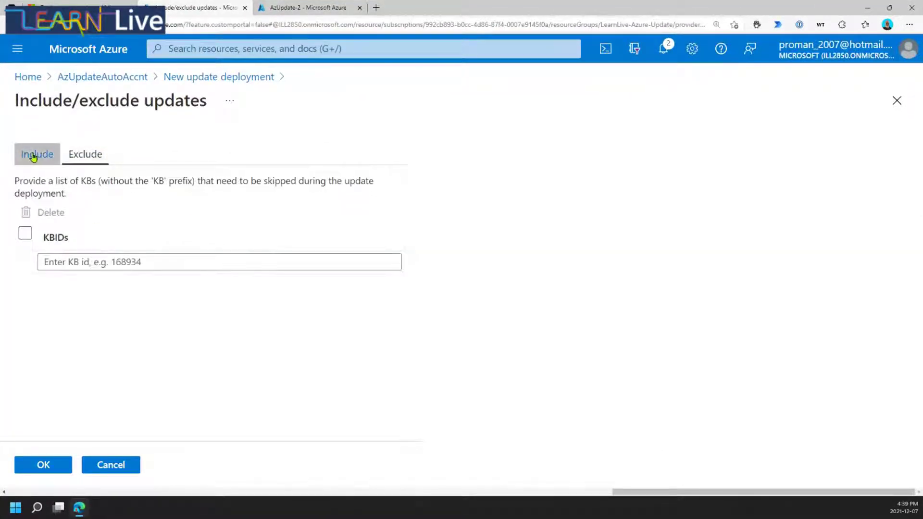
left_click(114, 465)
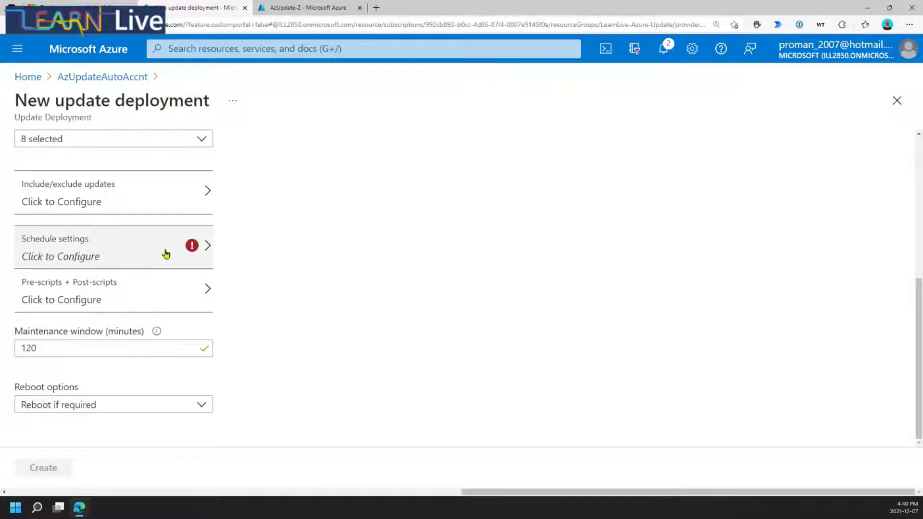
Make the deployment schedule Recurring, every Month, running on day 10 of the month.
left_click(209, 250)
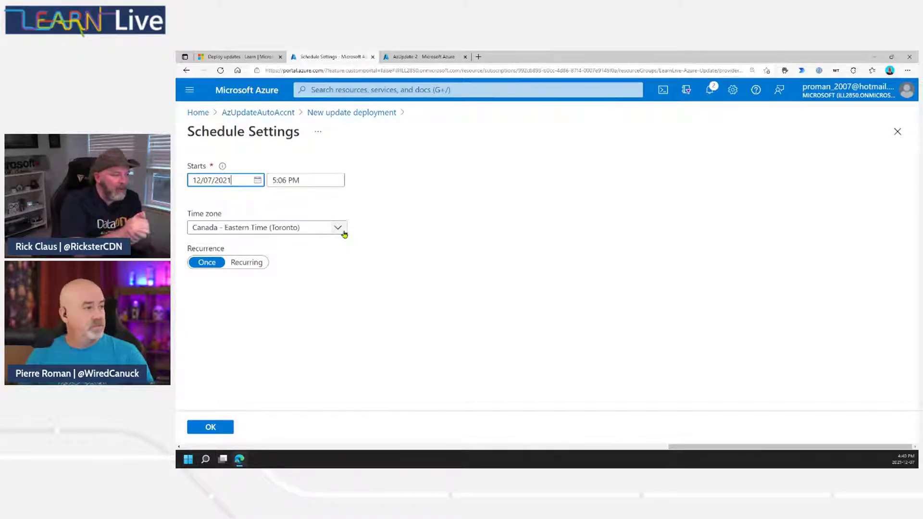
left_click(246, 265)
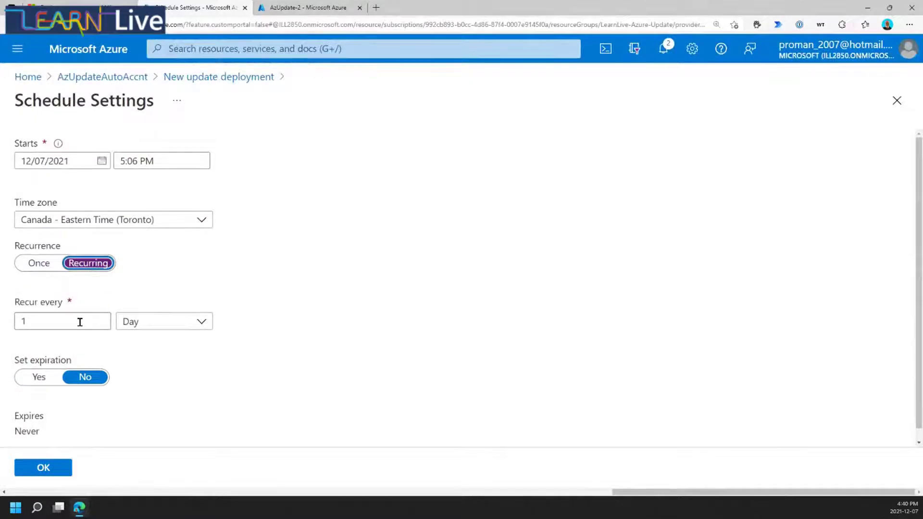
left_click(197, 324)
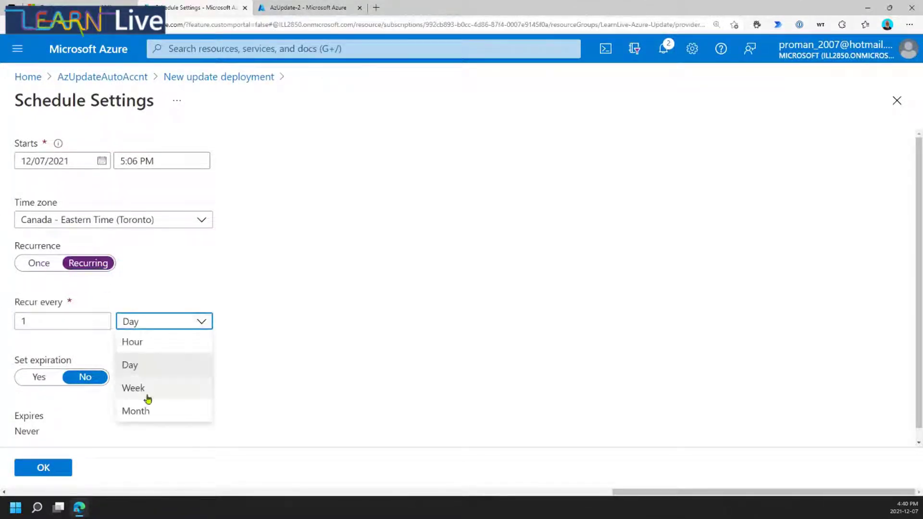
left_click(147, 412)
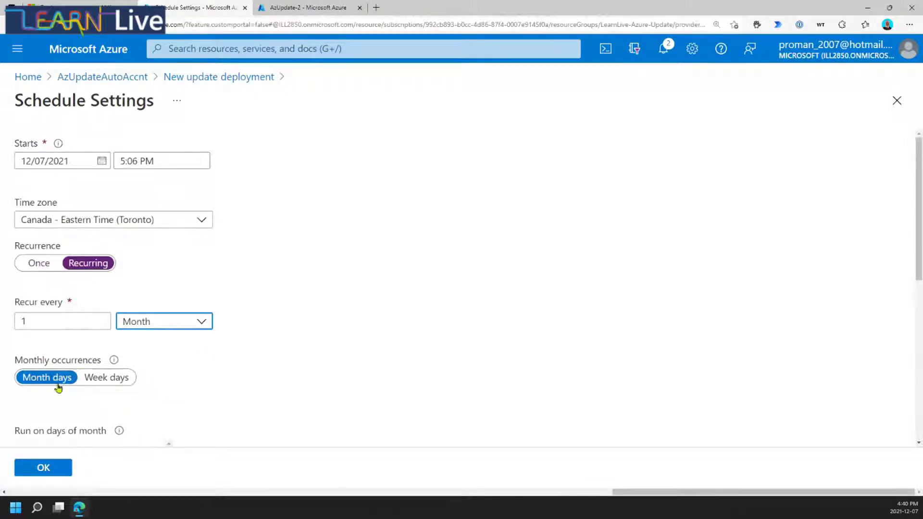
scroll(183, 375, "down", 5)
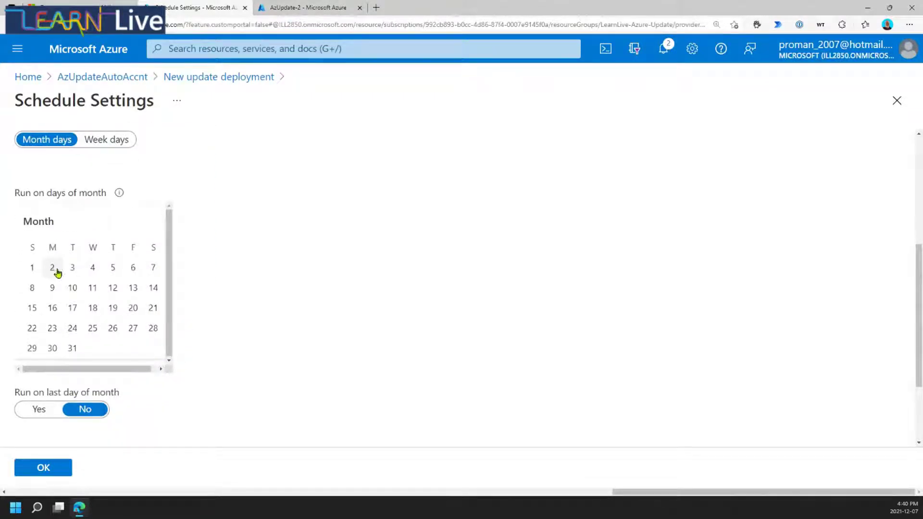
left_click(74, 290)
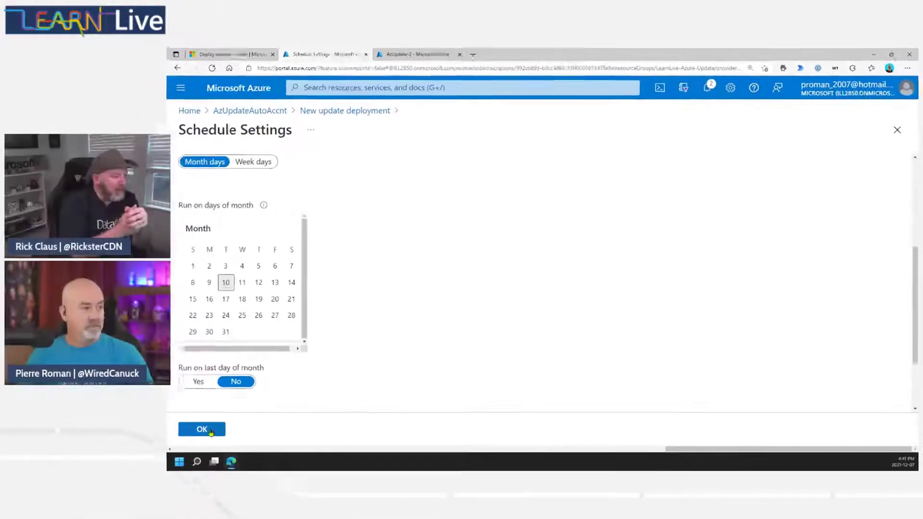
Save the monthly schedule and confirm Pre-scripts + Post-scripts with no script selected.
left_click(43, 468)
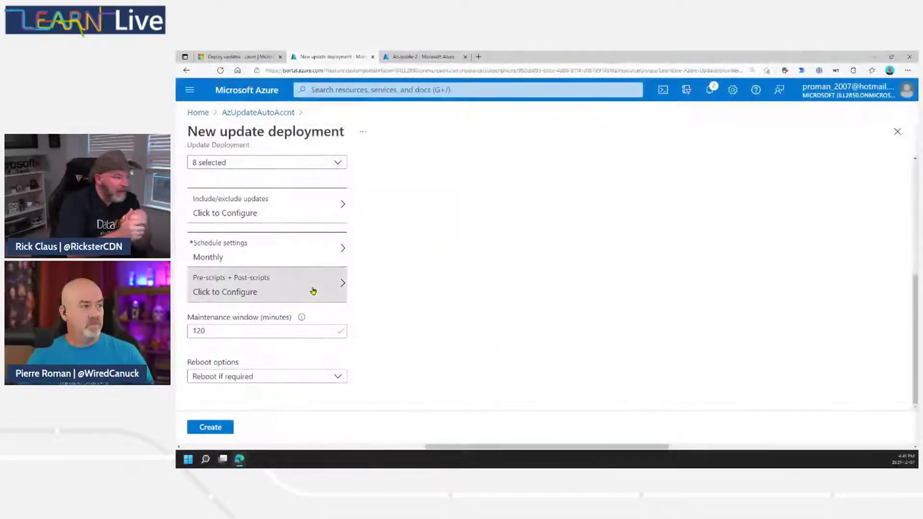
left_click(313, 293)
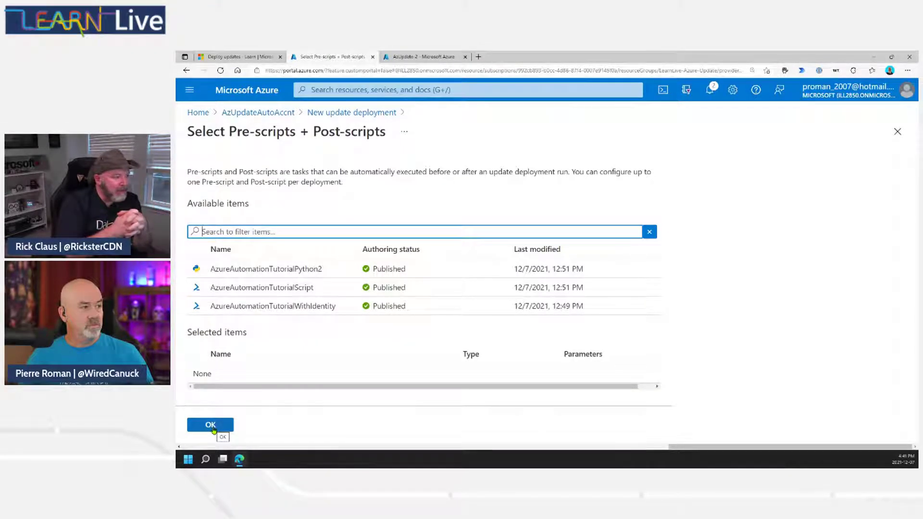
left_click(211, 425)
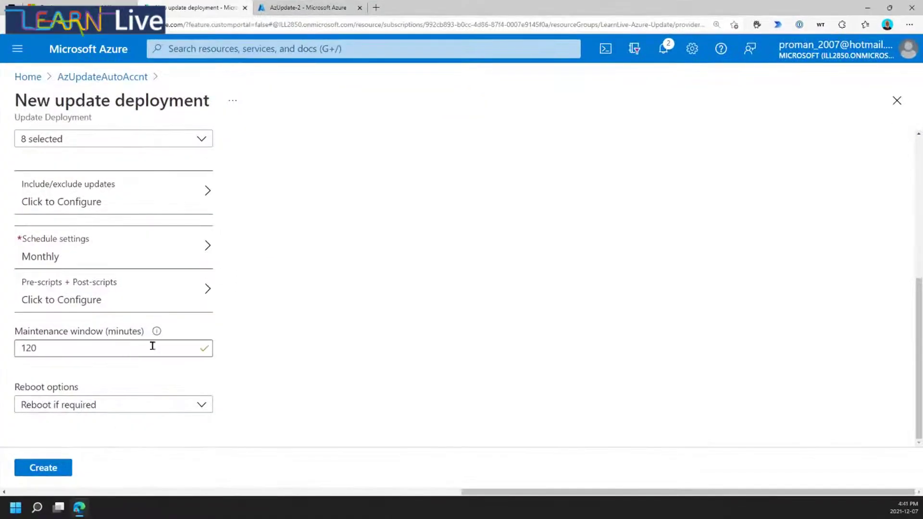
Keep the 120-minute maintenance window and reboot-if-required, create the deployment, then return to the lesson.
left_click(160, 350)
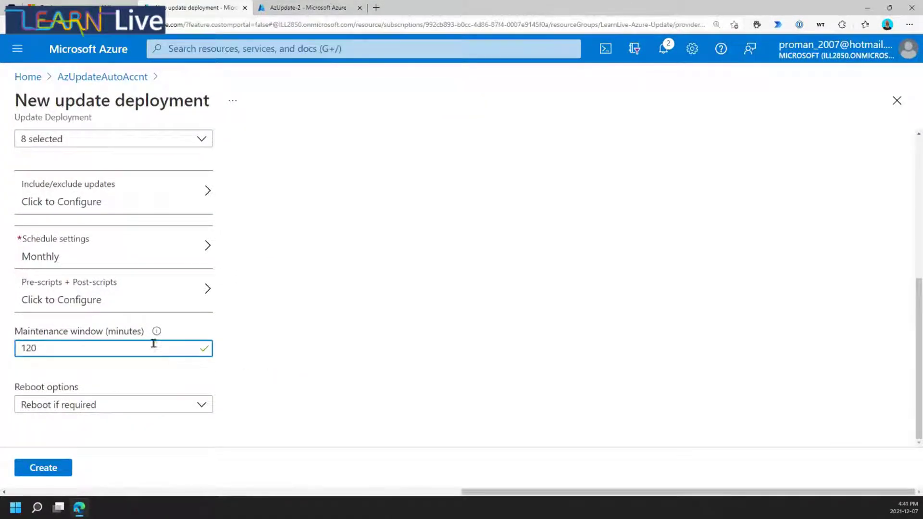
mouse_move(161, 338)
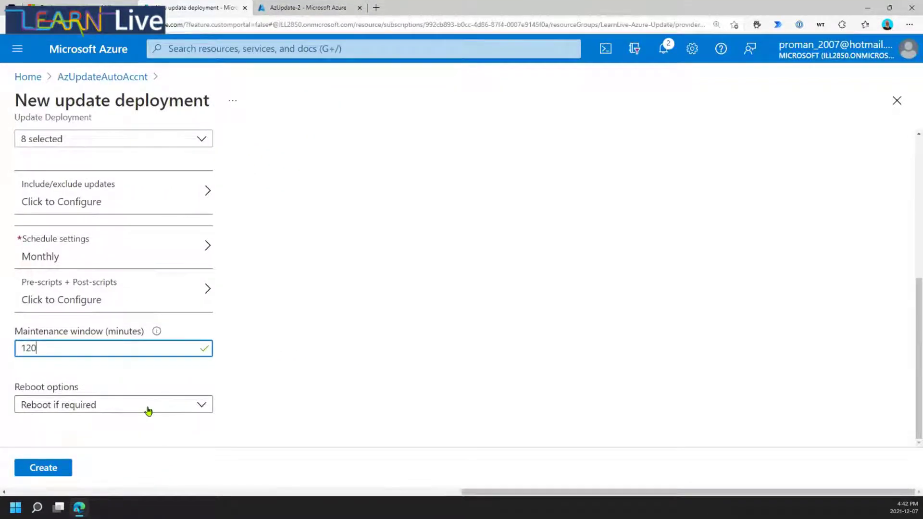
left_click(149, 410)
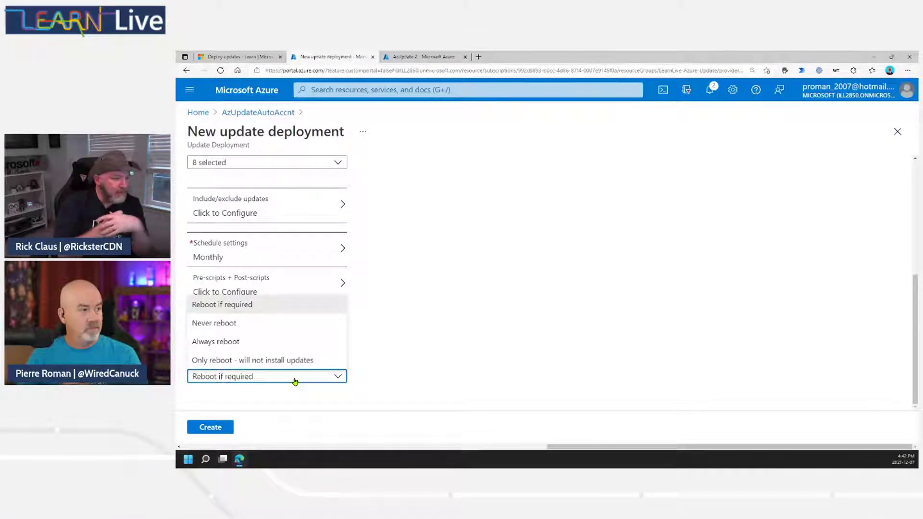
left_click(330, 396)
left_click(218, 428)
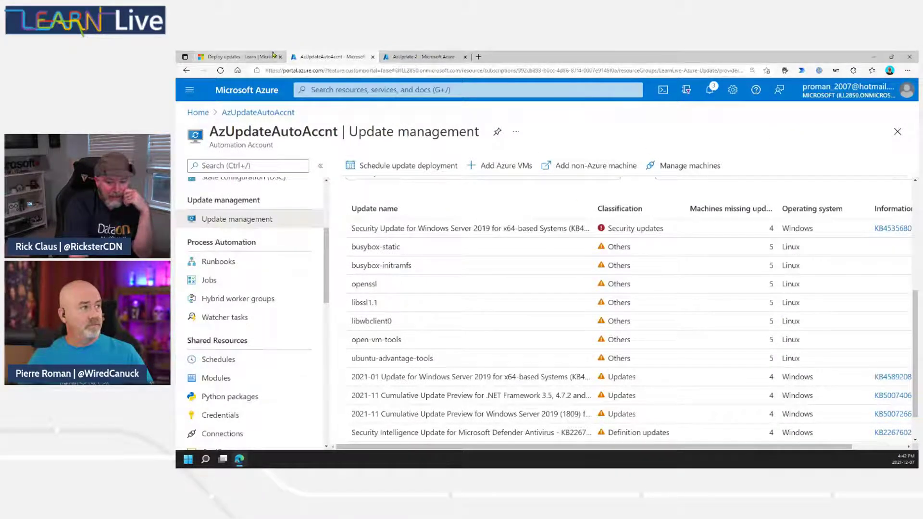
left_click(240, 57)
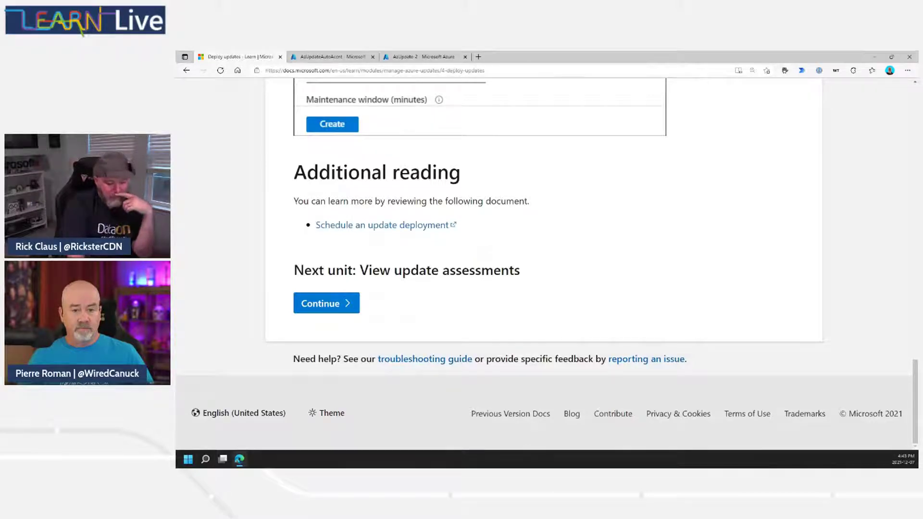
Scroll through the Deploy updates lesson page.
scroll(826, 291, "up", 6)
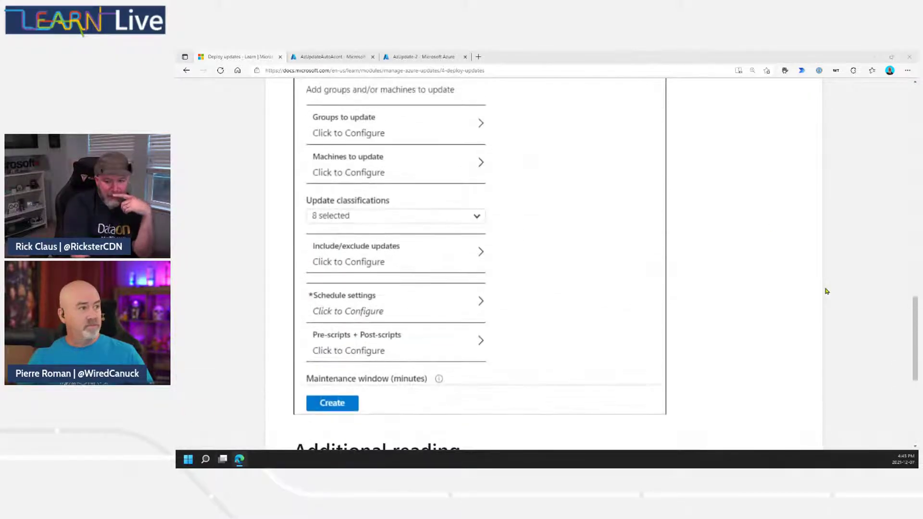
scroll(825, 291, "down", 3)
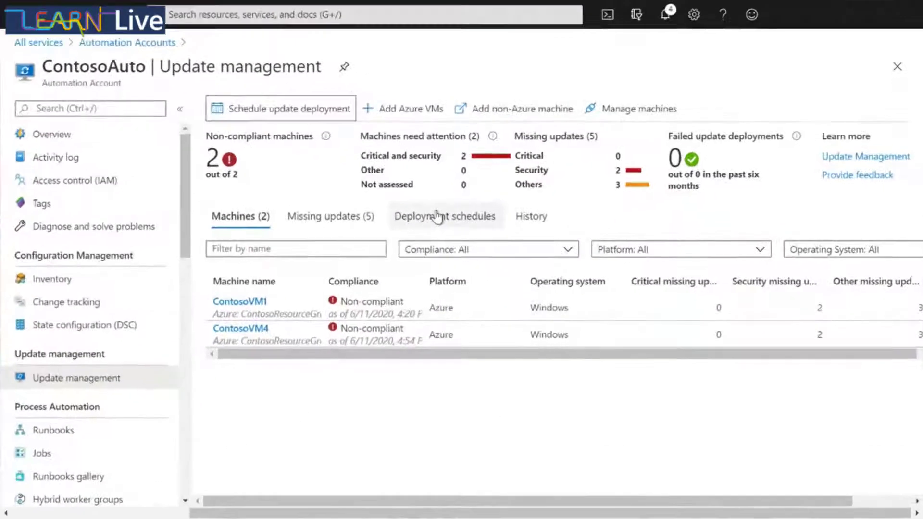
View ContosoAuto's deployment schedules, then its run History showing the succeeded run.
left_click(527, 225)
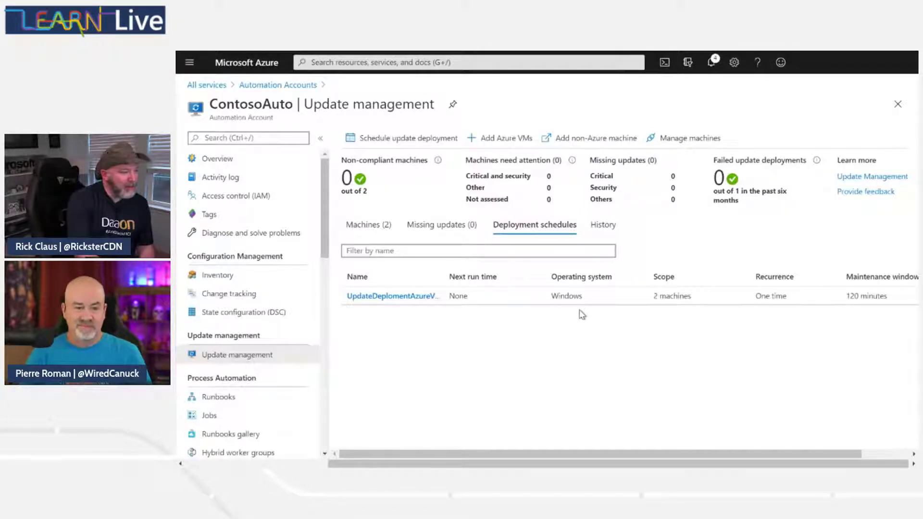
left_click(610, 231)
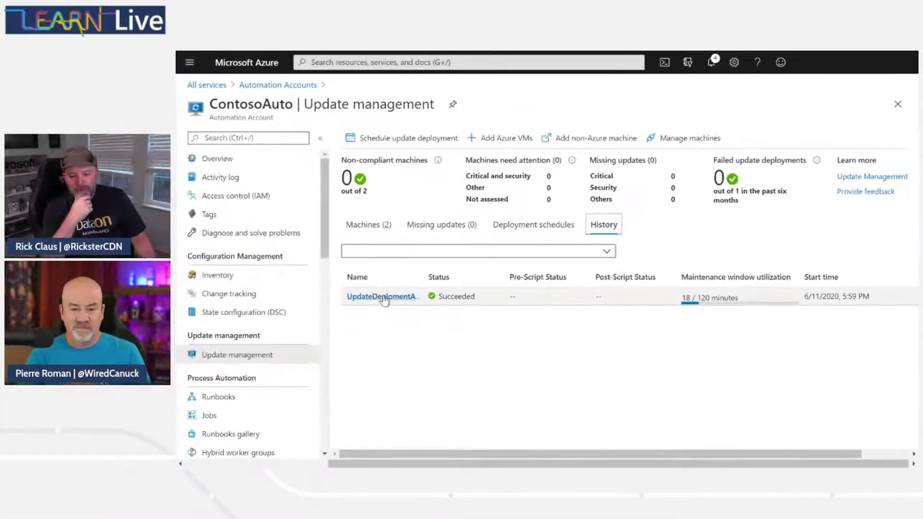
Inspect the UpdateDeplomentAzureVMs run, then list Machines (2) showing ContosoVM1 and ContosoVM4 compliant.
left_click(384, 298)
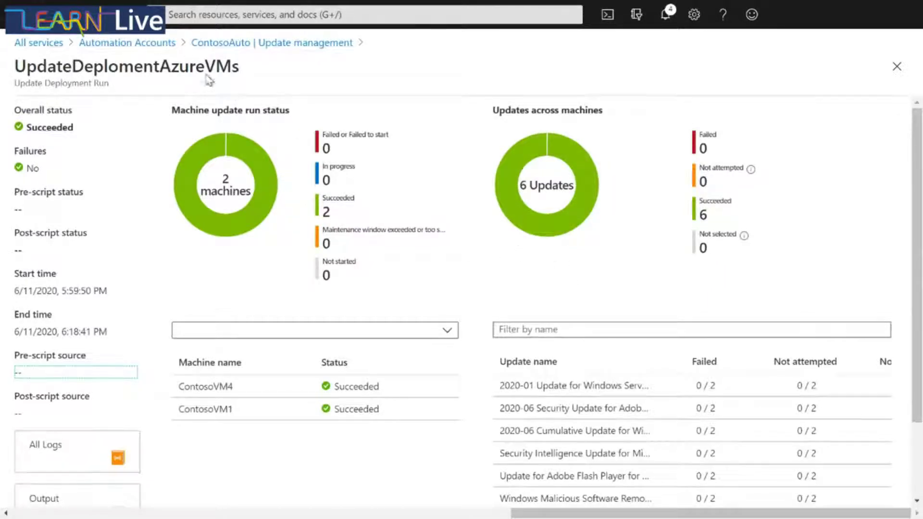
left_click(207, 43)
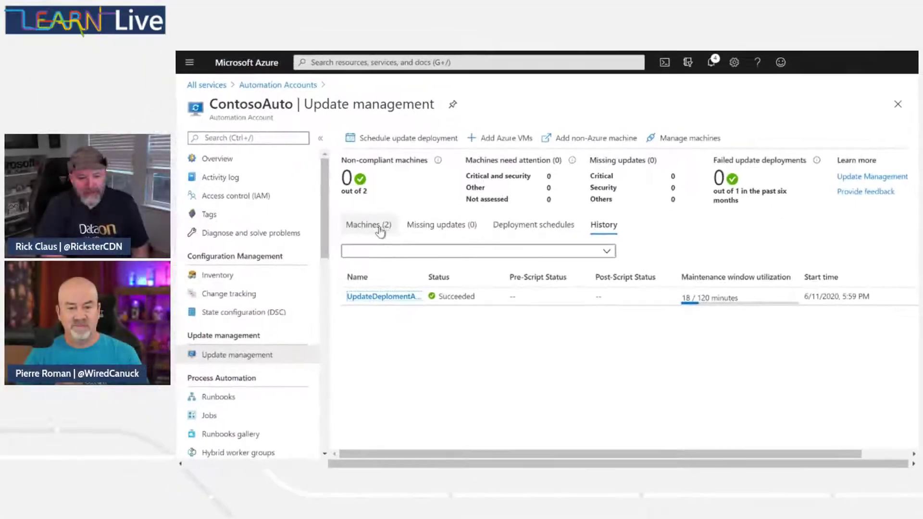
left_click(253, 224)
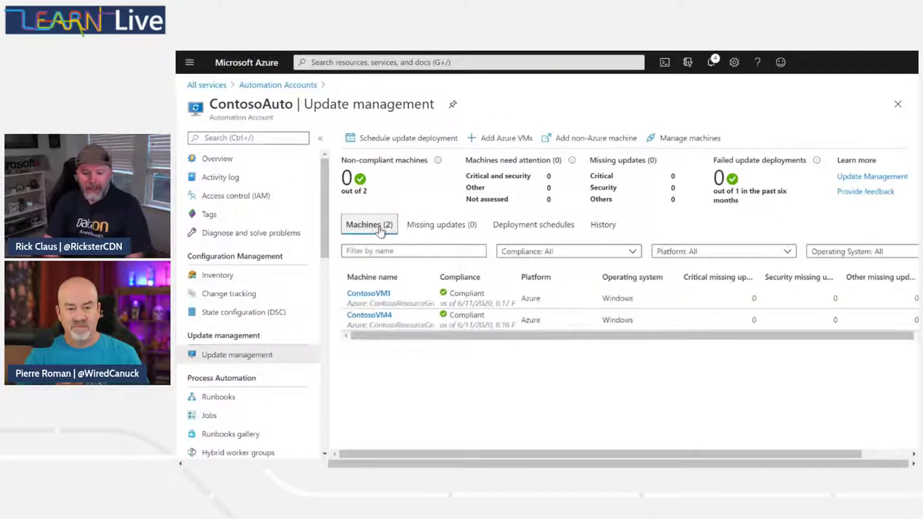
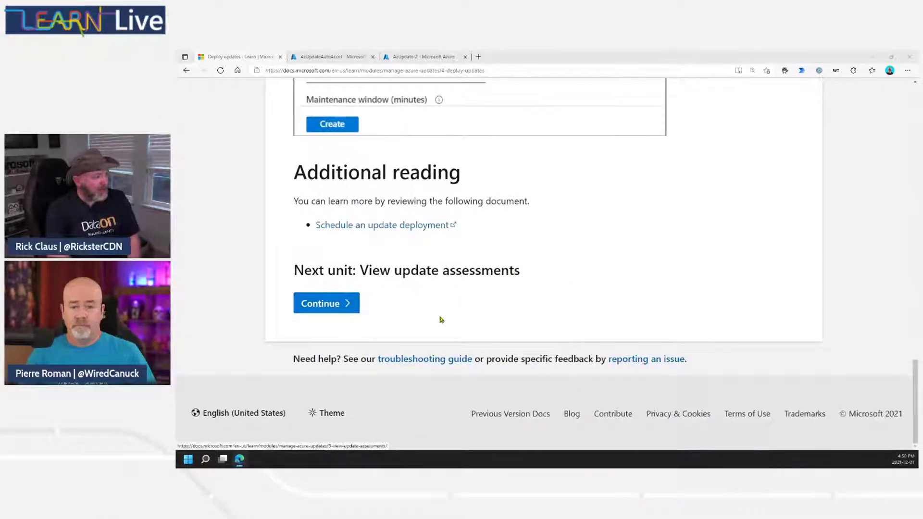
Open Unit 5, View update assessments, and scroll through its demo video, Next steps and Quick quiz.
left_click(327, 310)
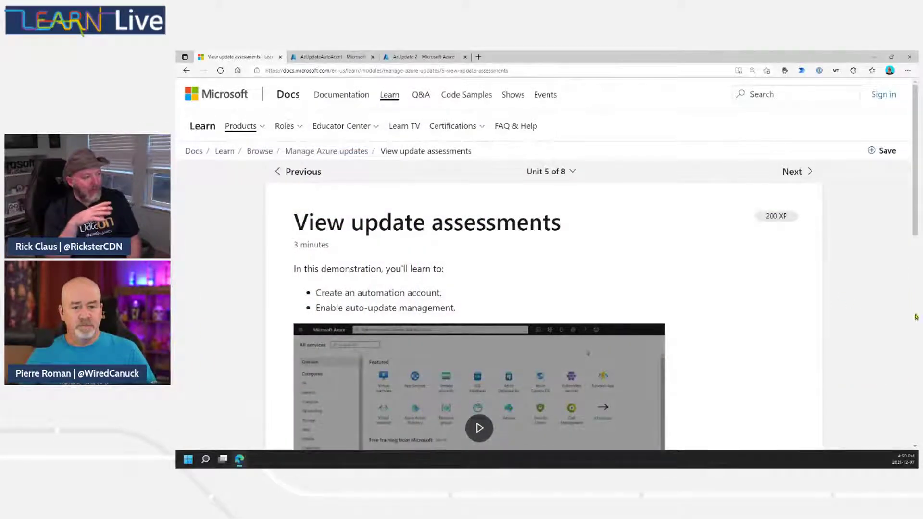
scroll(665, 306, "down", 3)
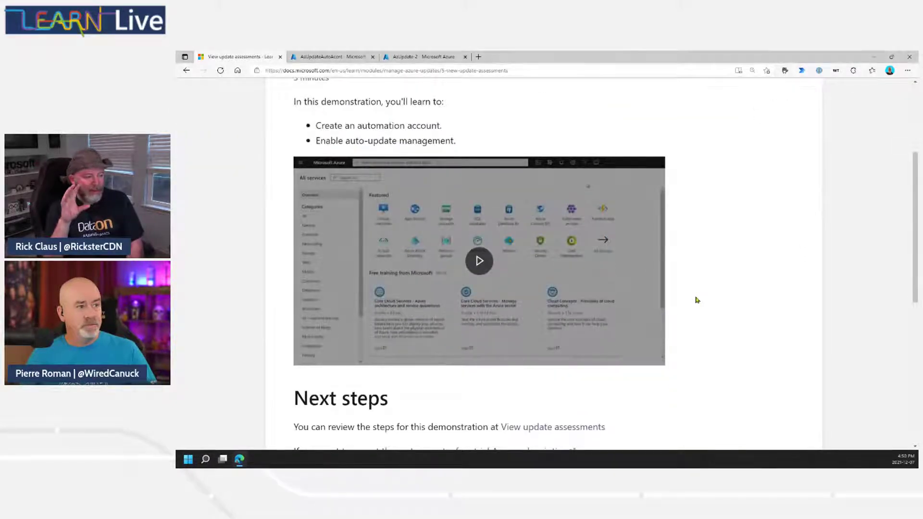
scroll(697, 300, "down", 2)
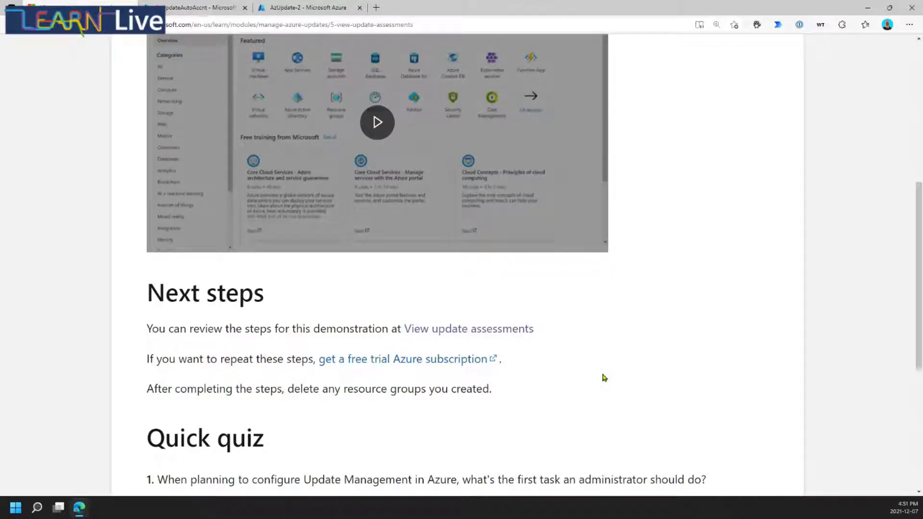
scroll(646, 383, "up", 4)
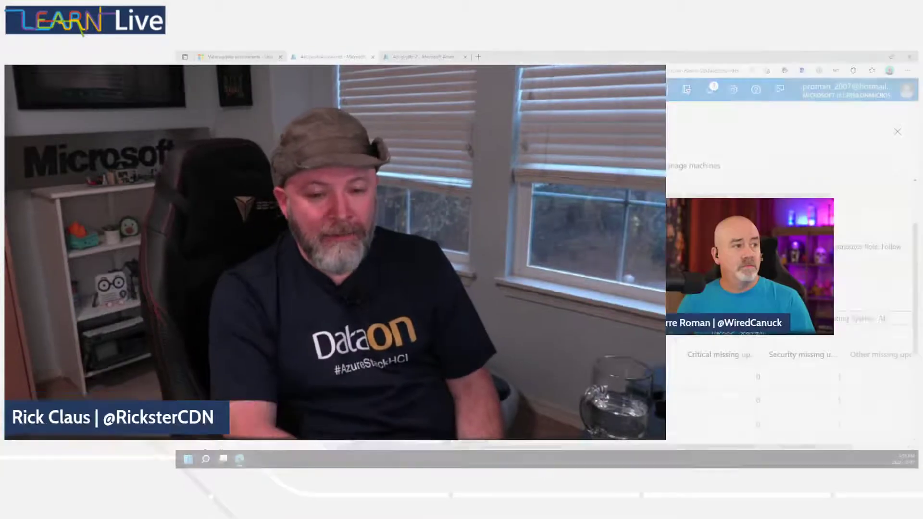
Scroll AzUpdateAutoAccnt's Update management page to the 9-machine compliance table.
scroll(567, 331, "down", 5)
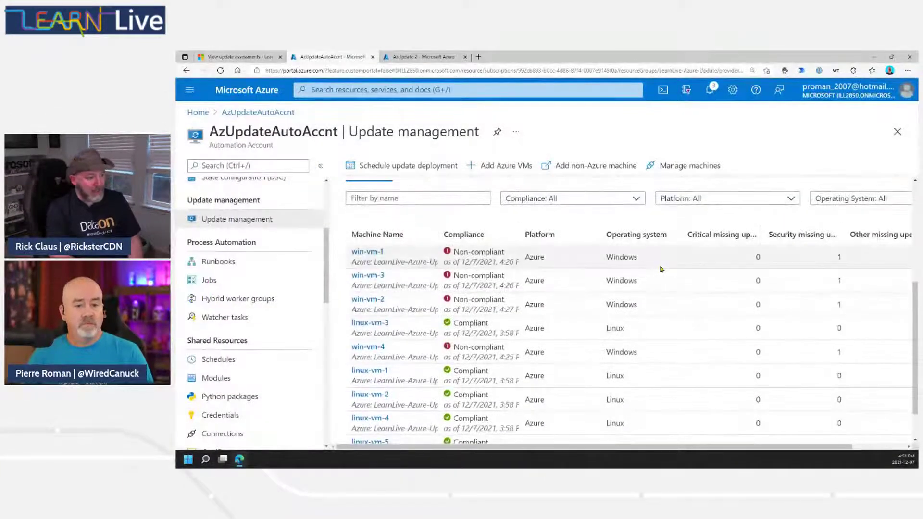
scroll(666, 269, "up", 3)
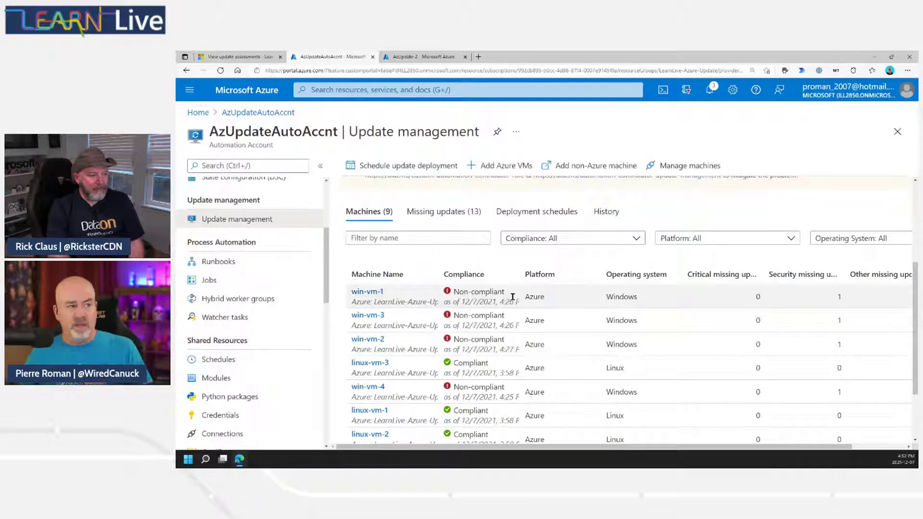
left_click(376, 293)
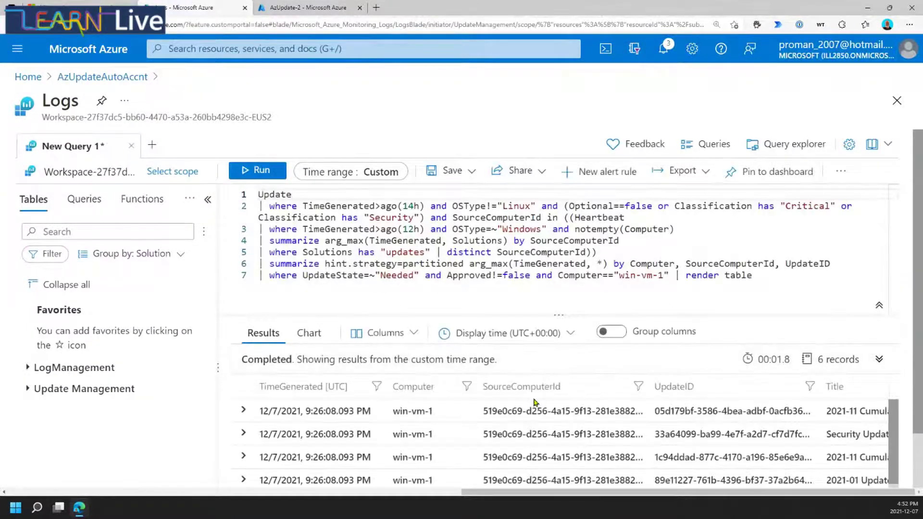
scroll(543, 402, "down", 1)
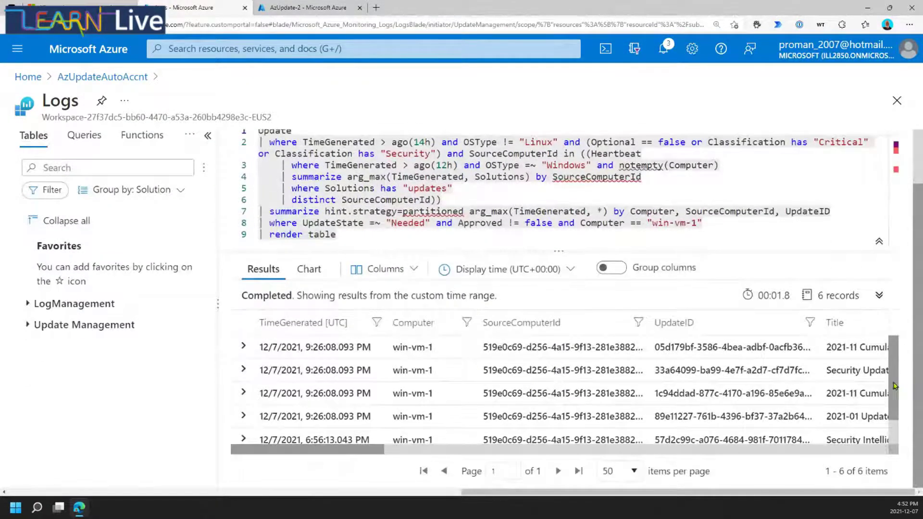
scroll(894, 385, "down", 1)
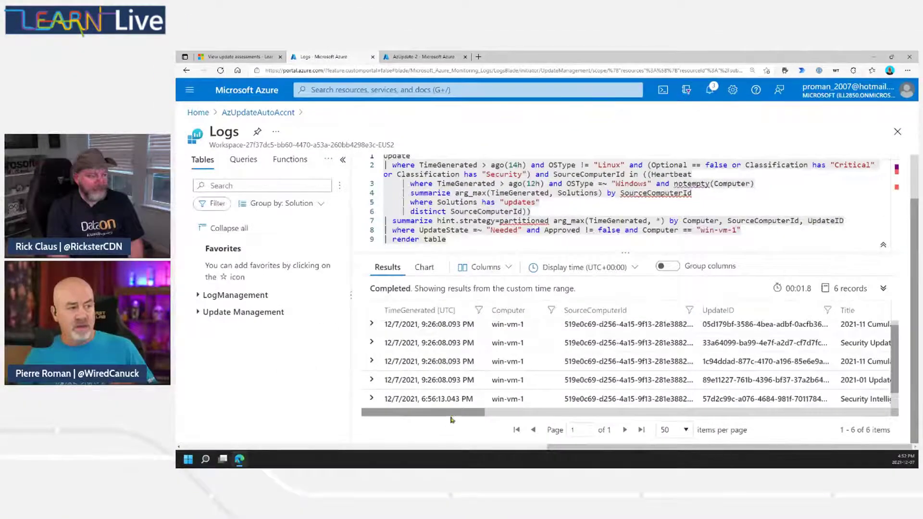
left_click_drag(352, 452, 432, 450)
left_click_drag(522, 414, 539, 415)
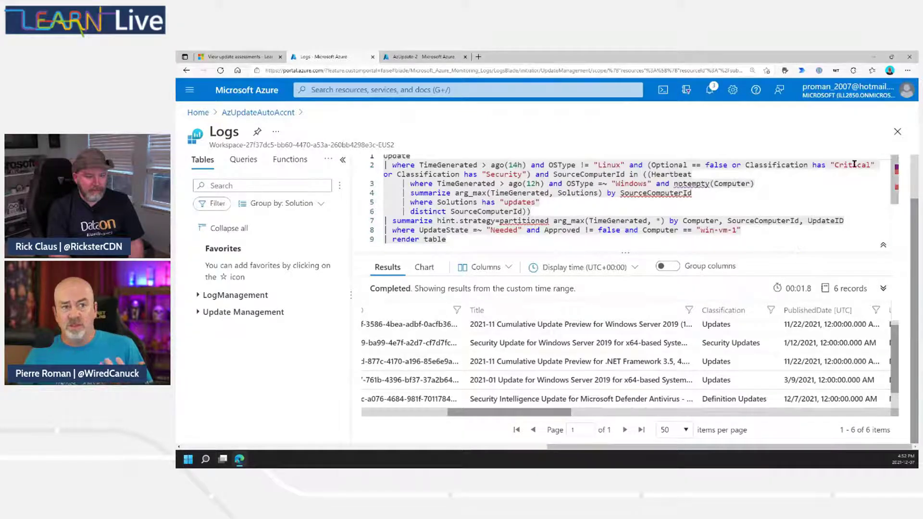
left_click(898, 132)
left_click(594, 115)
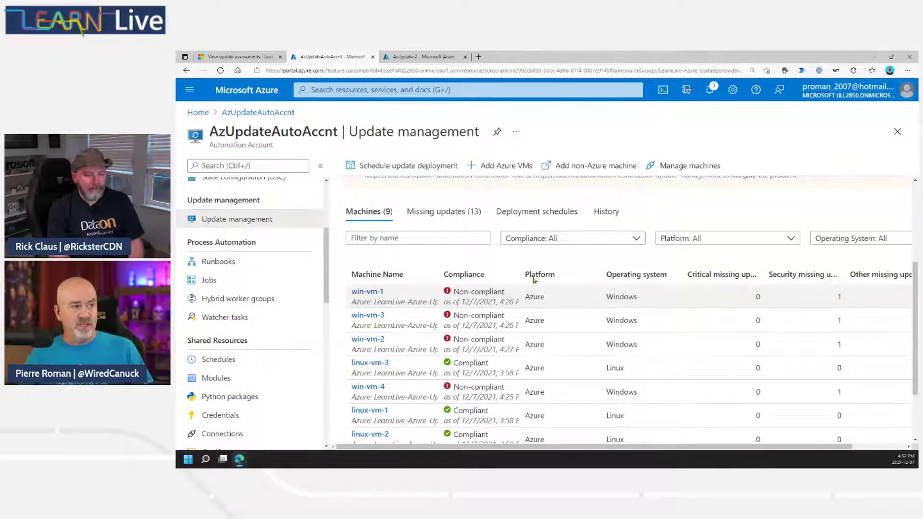
Narrow the machine list's Compliance filter to Non-compliant only.
left_click(561, 239)
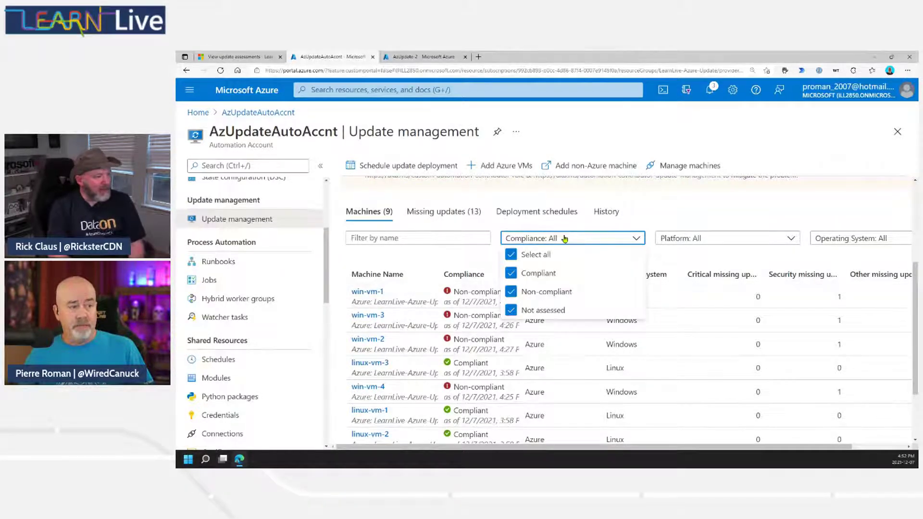
left_click(511, 256)
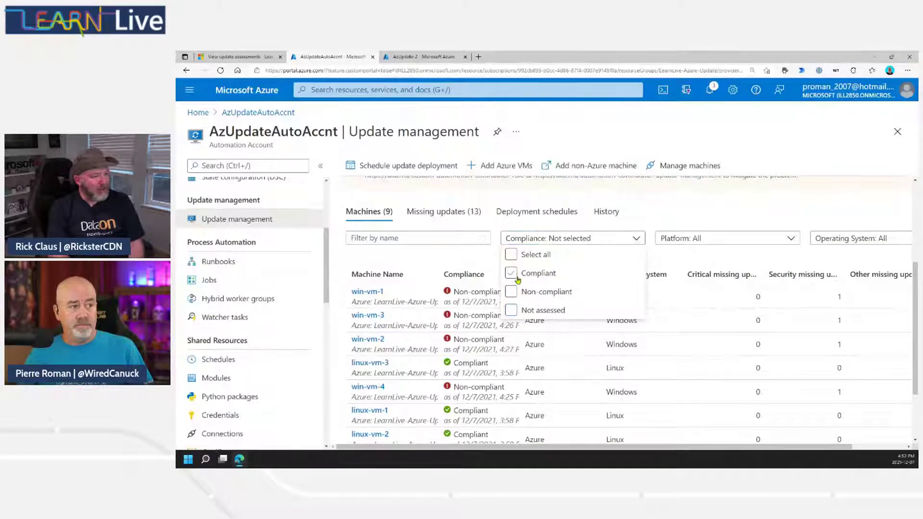
left_click(511, 291)
left_click(639, 210)
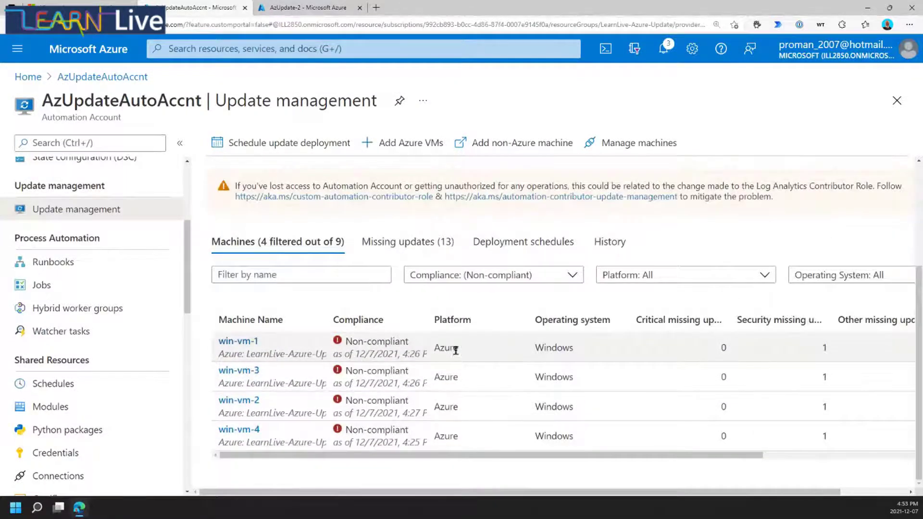
Switch the Compliance filter to Not assessed, then back to Non-compliant only.
left_click(558, 281)
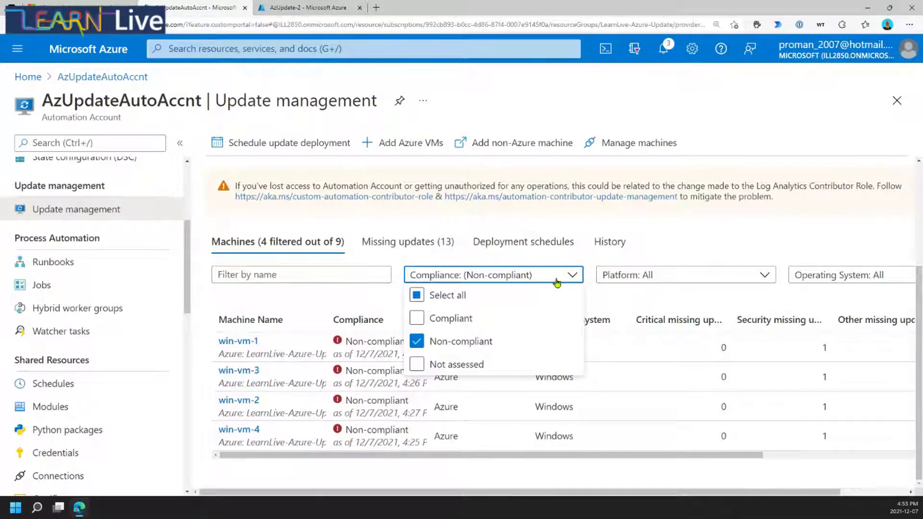
left_click(442, 366)
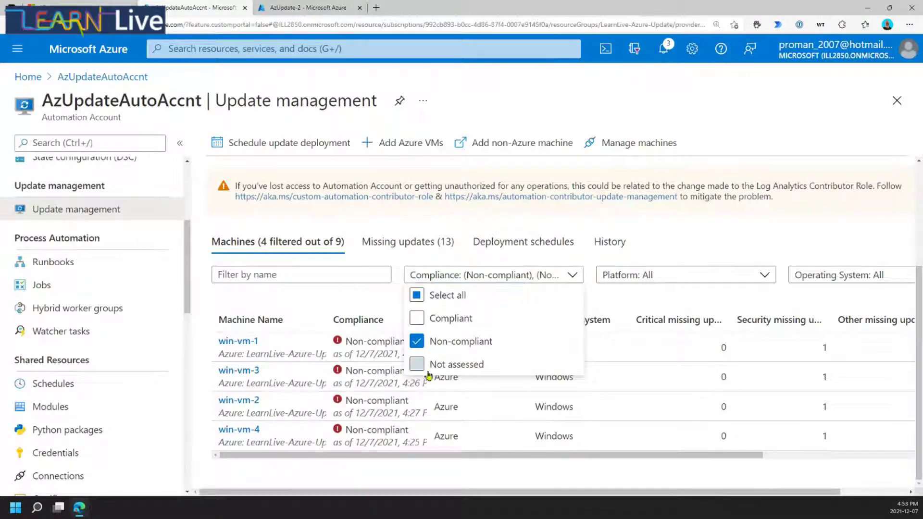
left_click(427, 343)
left_click(388, 295)
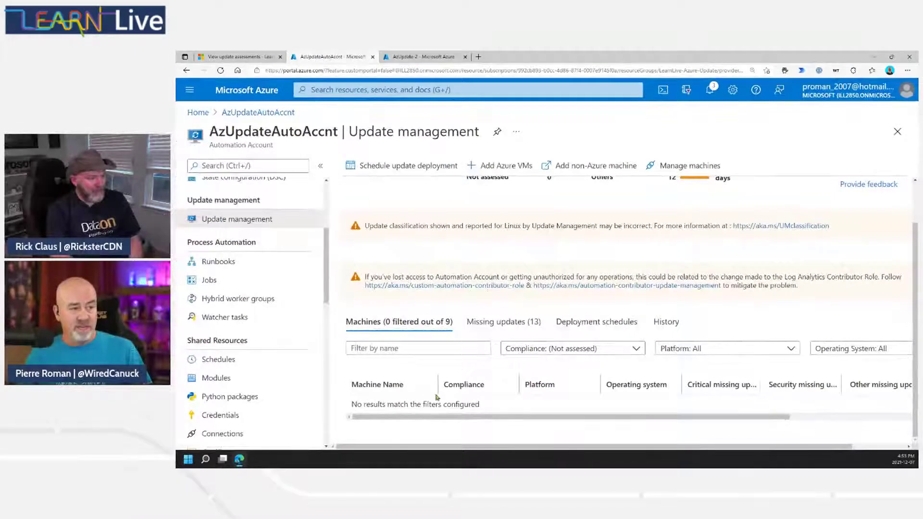
left_click(578, 350)
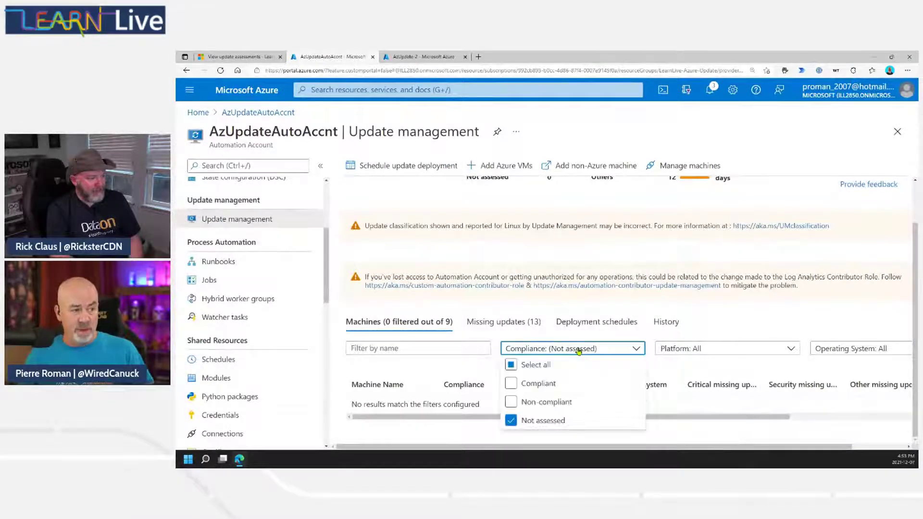
left_click(540, 401)
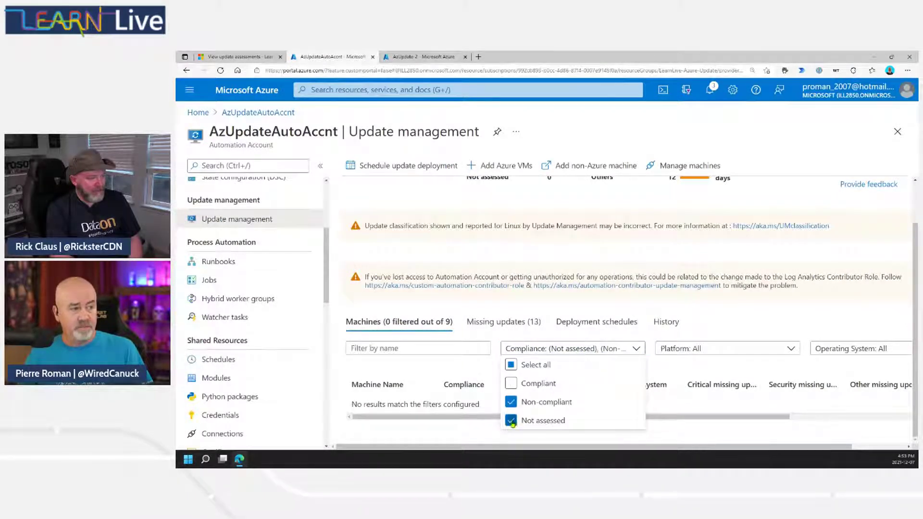
left_click(511, 420)
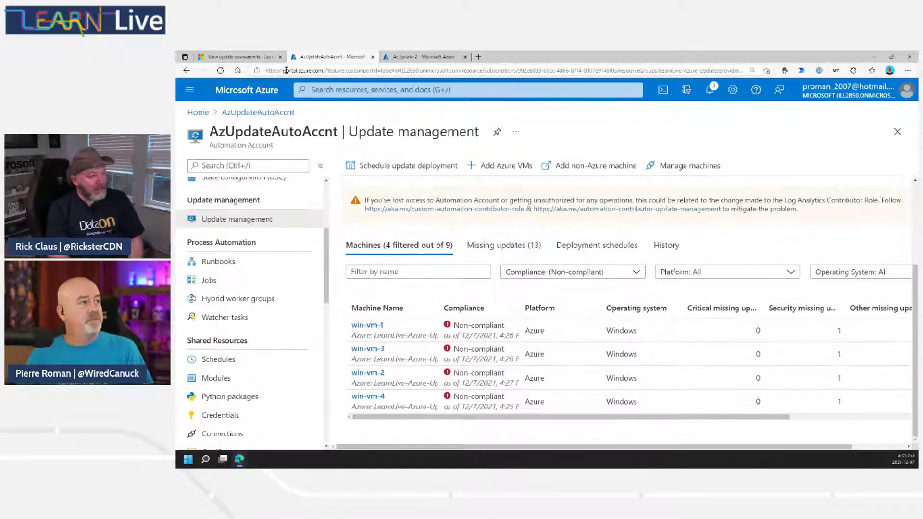
left_click(243, 57)
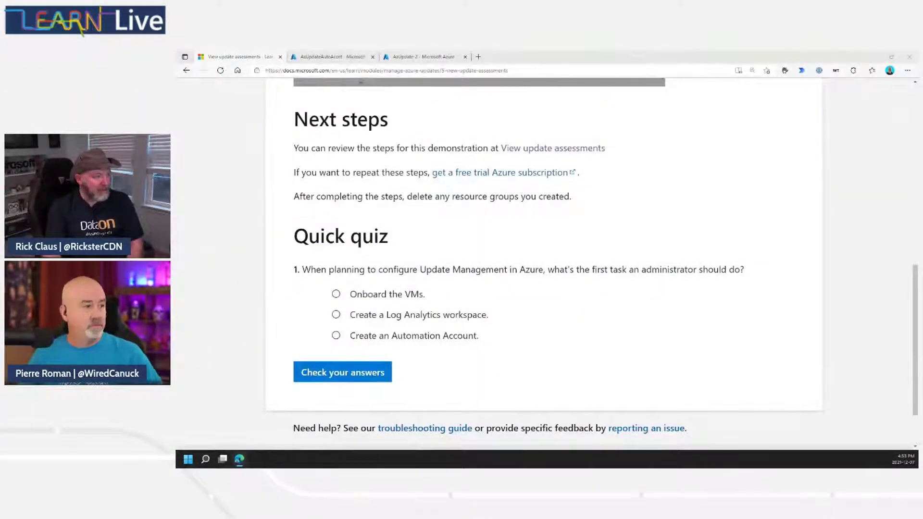
Submit the Quick quiz answers, which reports that every question must be answered first.
left_click(330, 374)
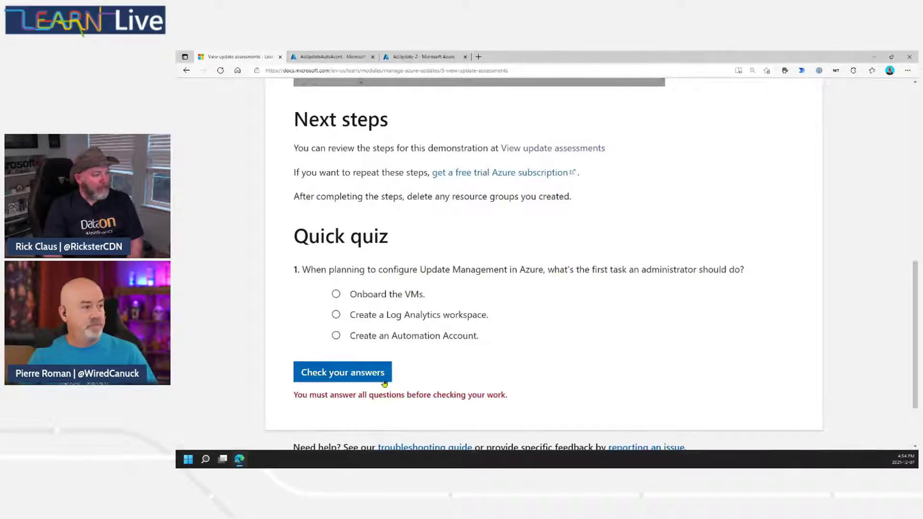
scroll(458, 342, "down", 2)
scroll(607, 313, "up", 15)
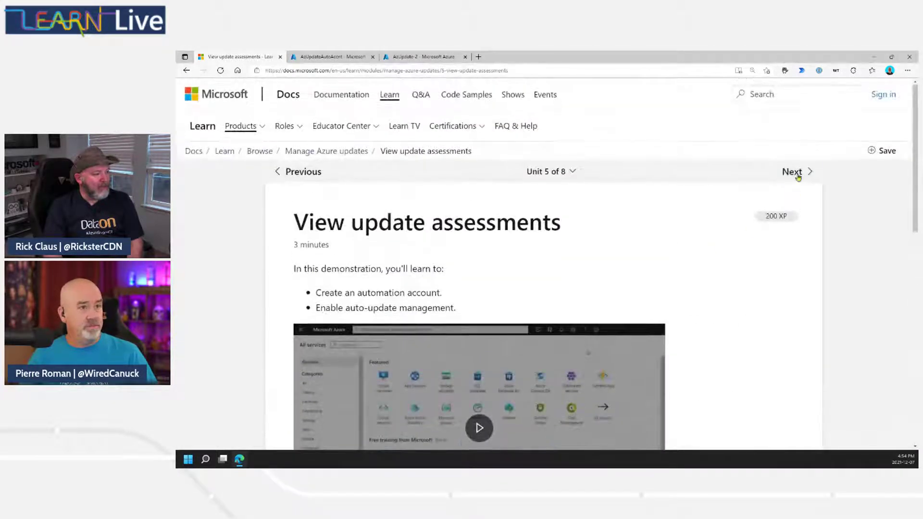
Open Unit 6, Manage updates for your Azure Virtual Machines, and scroll down to its quiz.
left_click(794, 173)
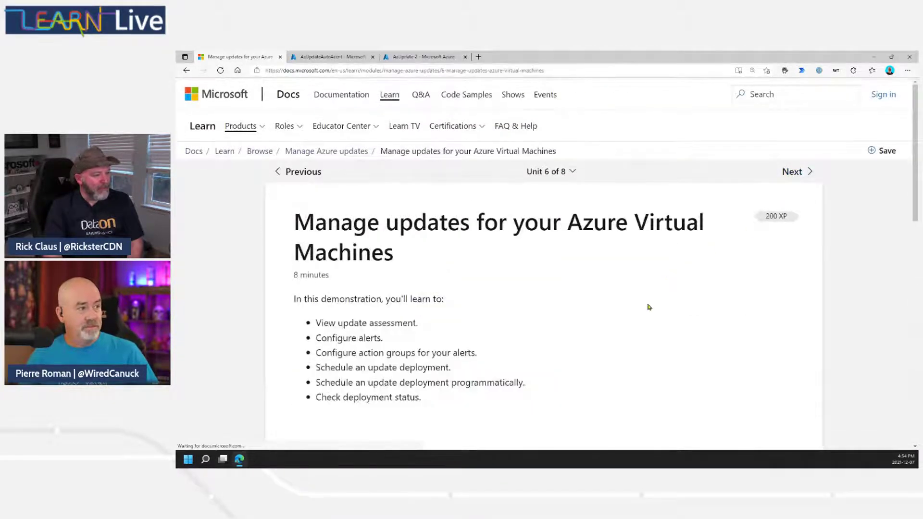
scroll(650, 305, "down", 1)
scroll(650, 306, "down", 1)
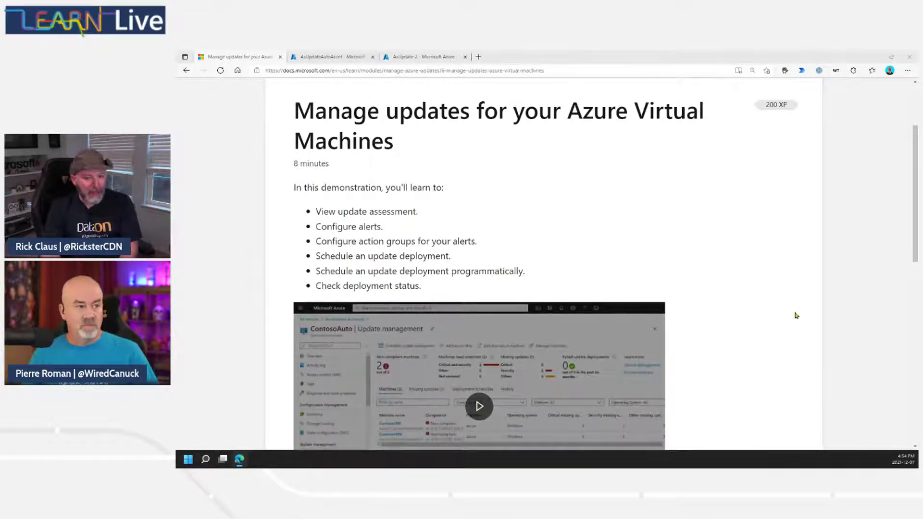
scroll(743, 317, "down", 2)
scroll(748, 316, "down", 2)
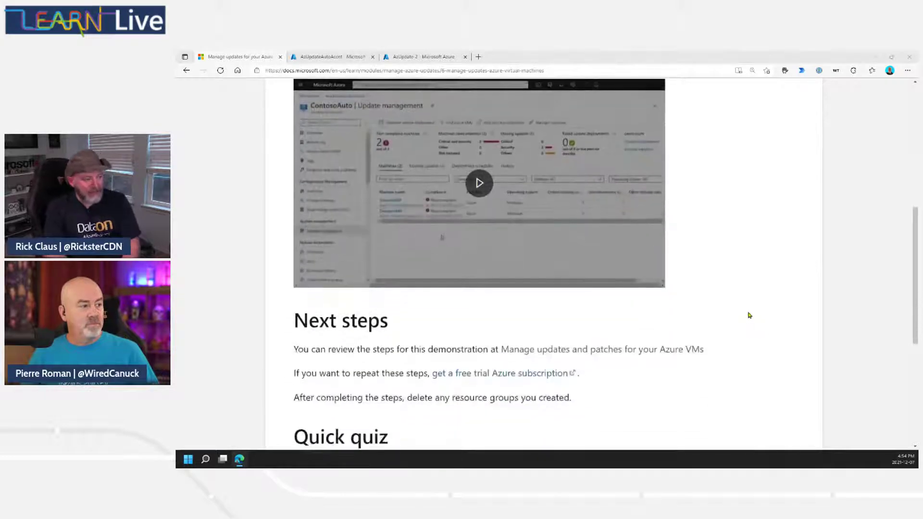
scroll(755, 313, "down", 1)
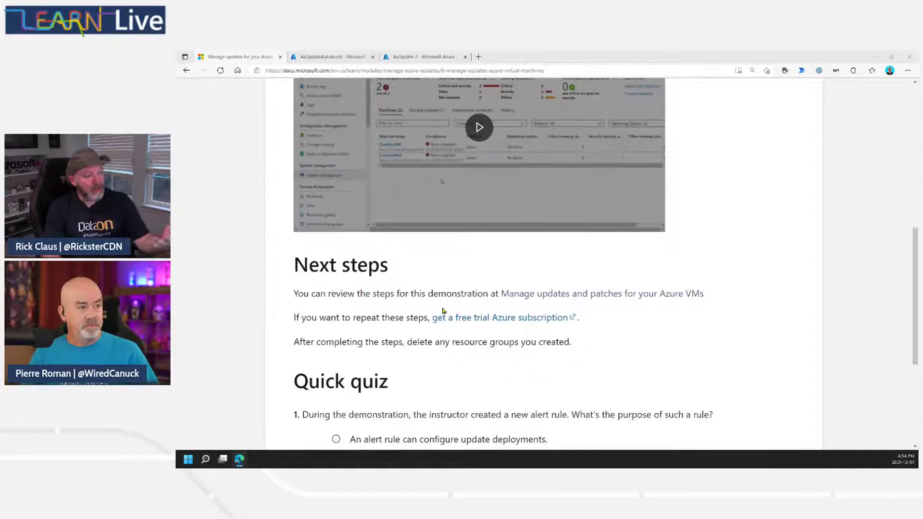
scroll(649, 345, "down", 3)
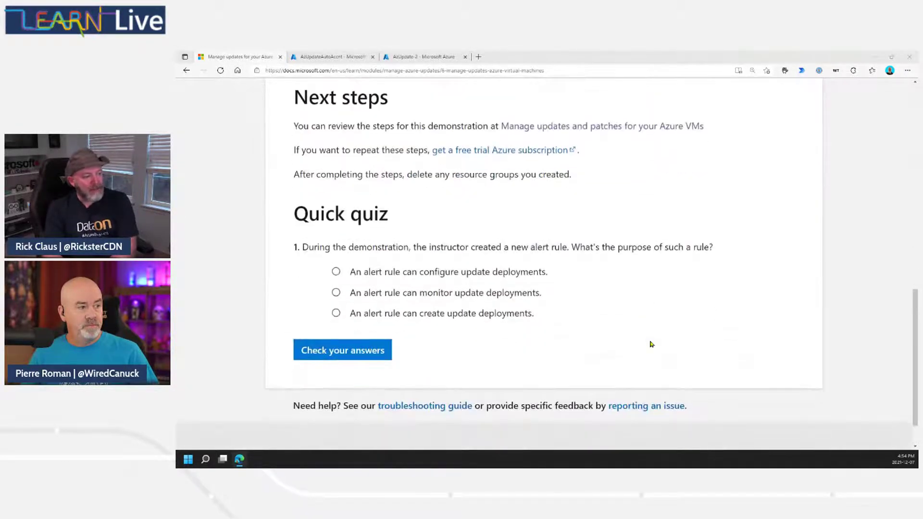
Return to the top of Unit 6 and advance to Unit 7, Knowledge check.
scroll(675, 342, "up", 1)
key("Home")
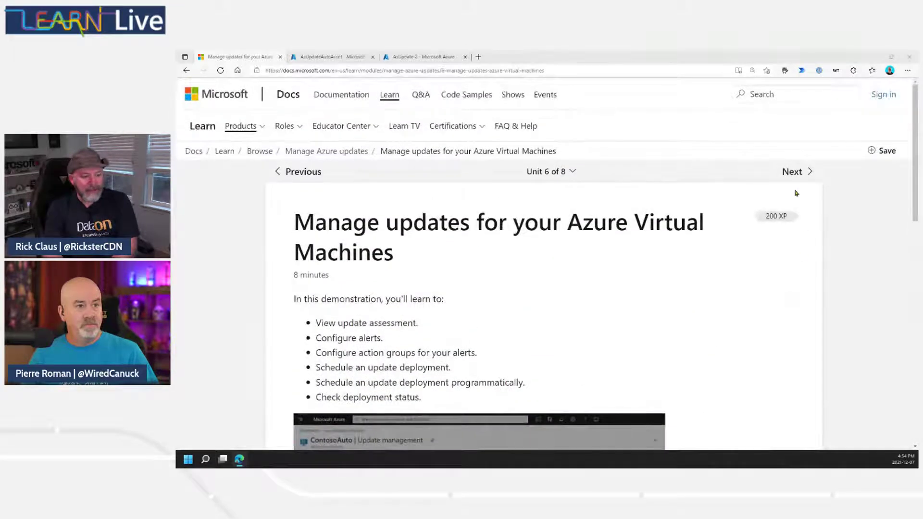
left_click(794, 173)
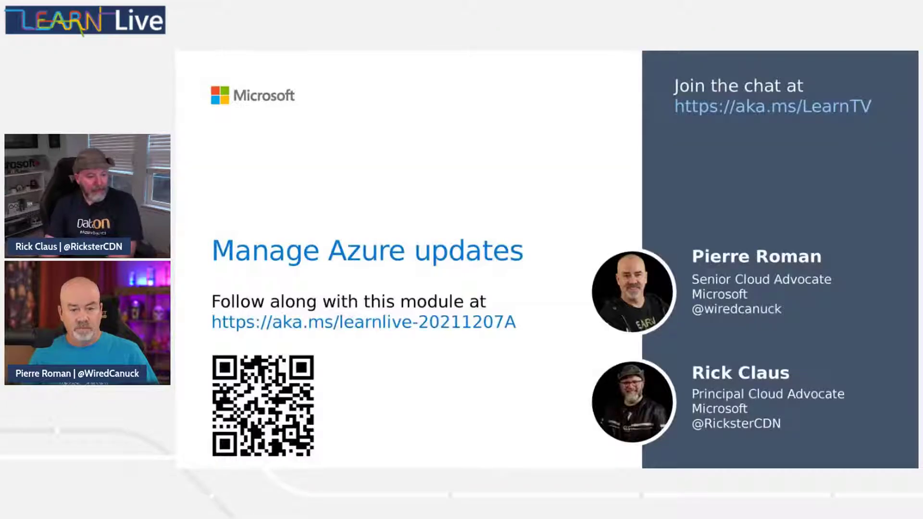
Advance the Manage Azure updates deck past the /learn slide to Knowledge Check.
key("Right")
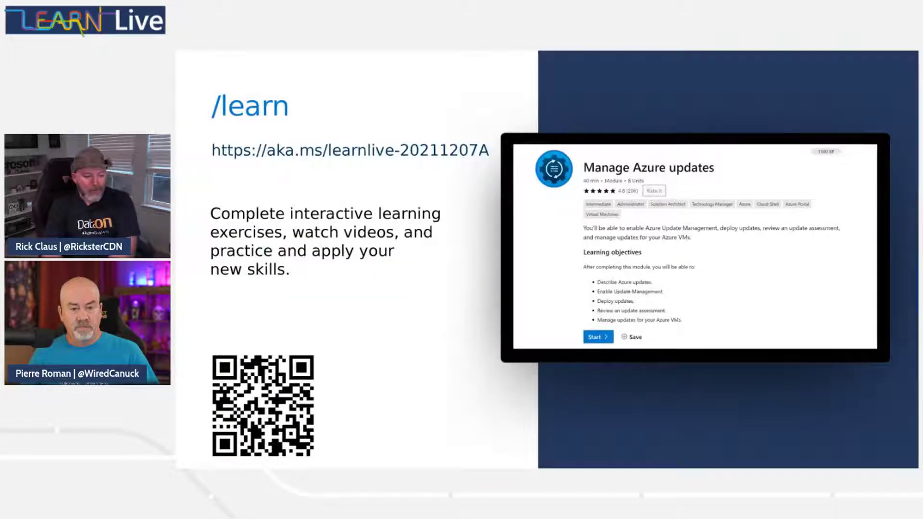
key("Right")
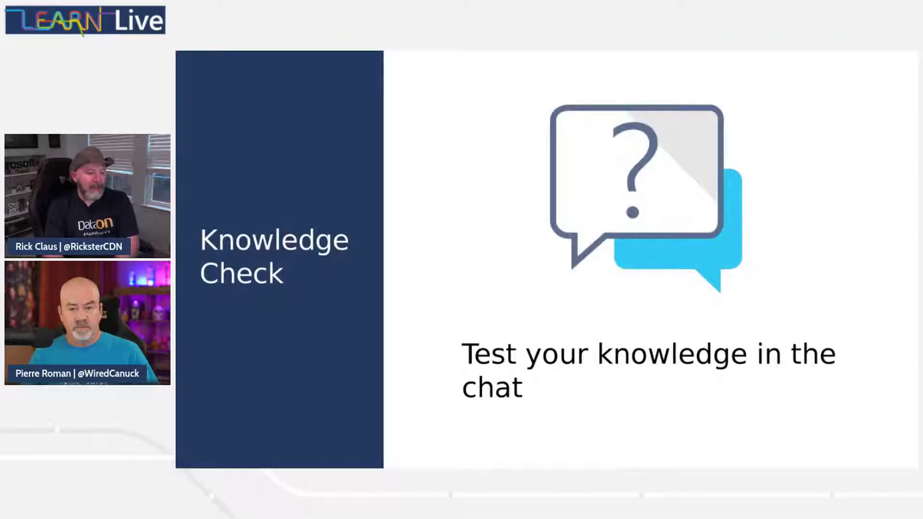